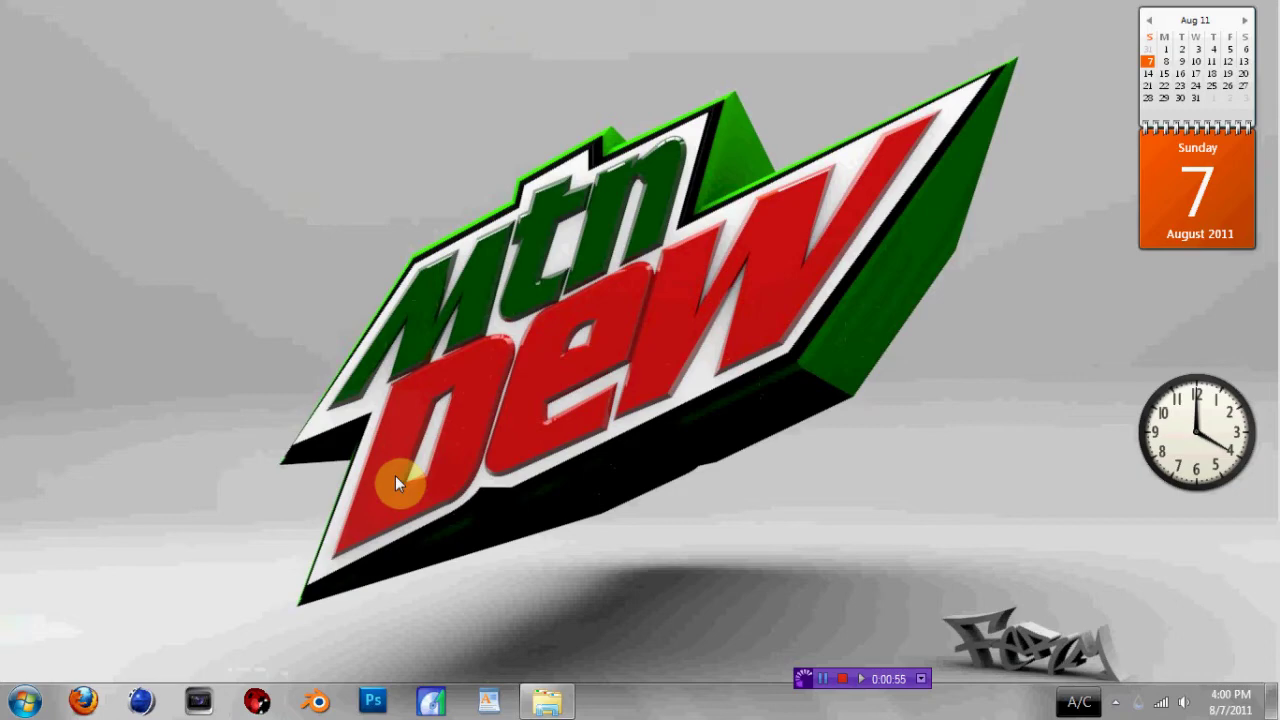
Switch to Vegas Pro, place the 2011_8_7_15_57_19.M2TS clip at the start of the timeline, and delete its audio.
{"action": "left_click", "coordinate": [199, 700]}
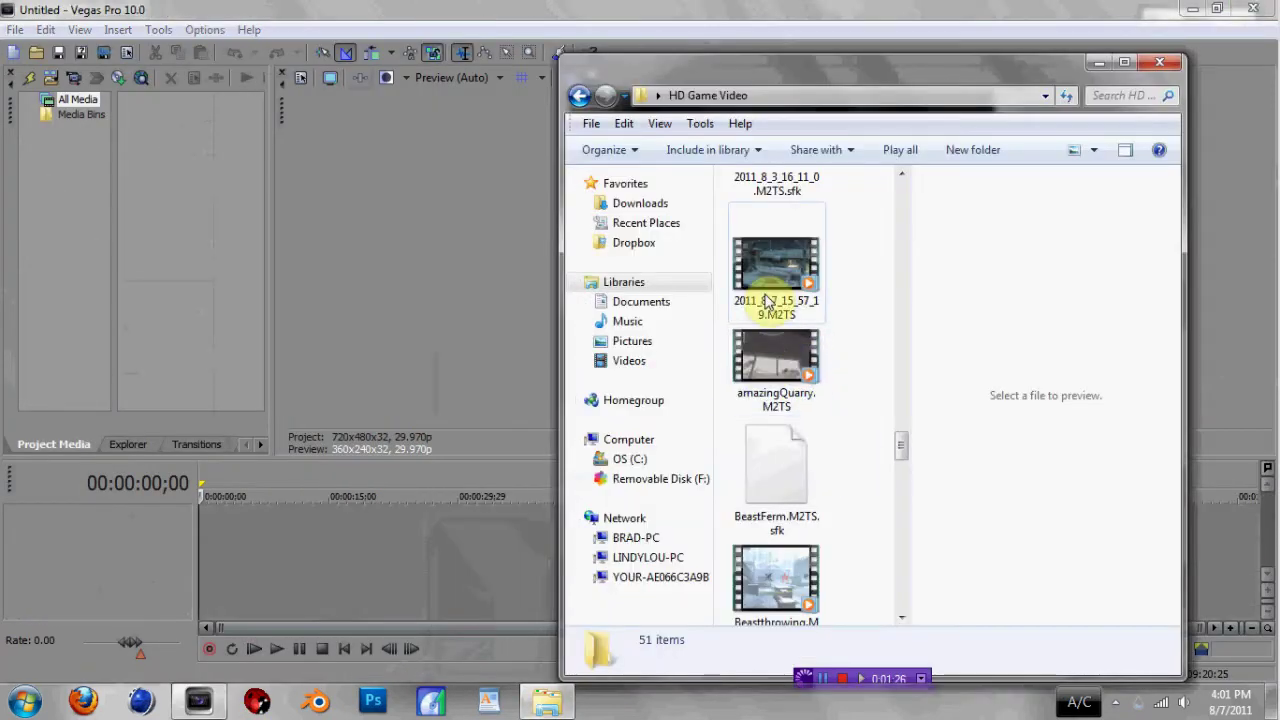
{"action": "left_click", "coordinate": [766, 290]}
{"action": "left_click_drag", "start_coordinate": [586, 378], "coordinate": [201, 537]}
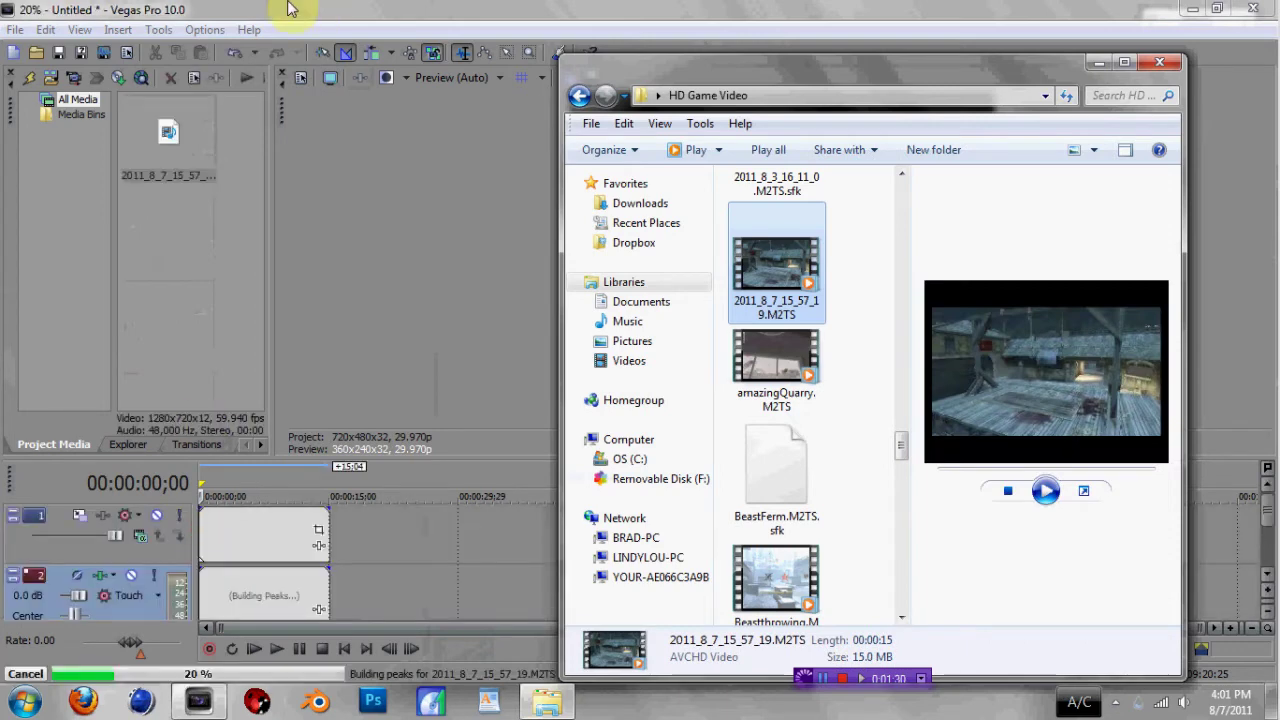
{"action": "left_click", "coordinate": [258, 592]}
{"action": "key", "text": "Delete"}
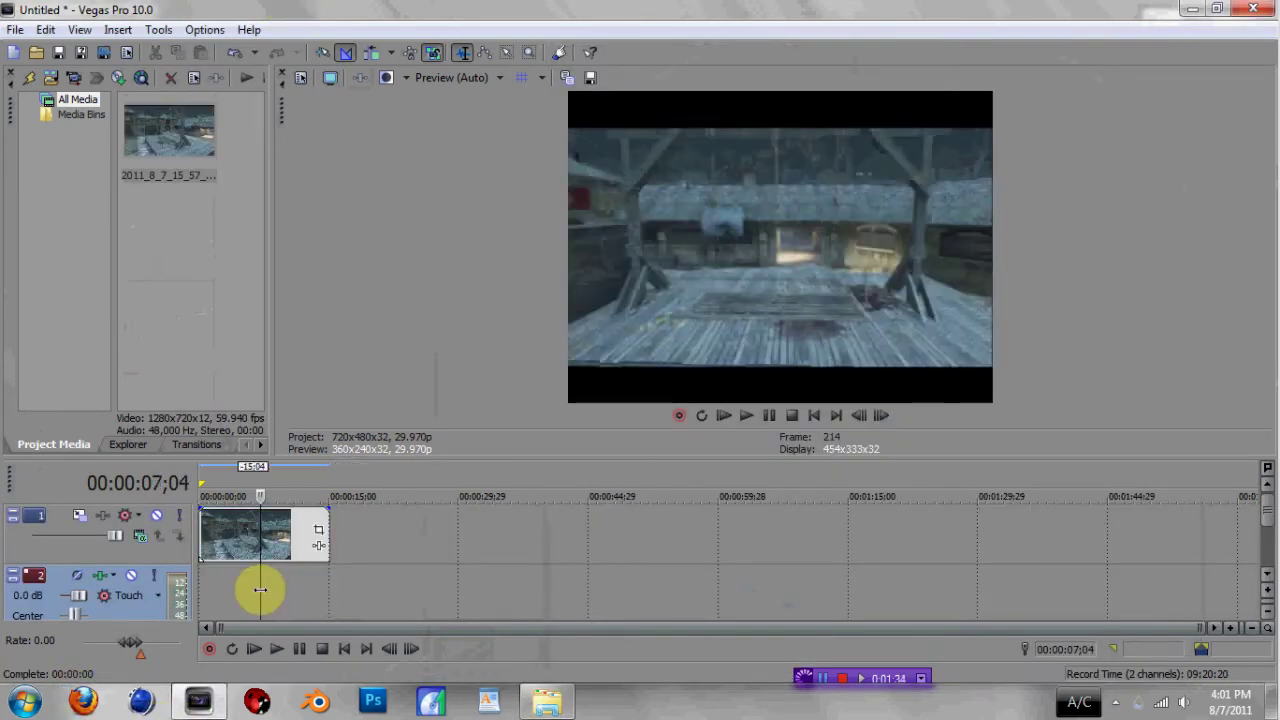
Disable resampling and turn off Maintain aspect ratio for the video clip on the timeline.
{"action": "left_click", "coordinate": [279, 530]}
{"action": "right_click", "coordinate": [286, 530]}
{"action": "left_click", "coordinate": [320, 493]}
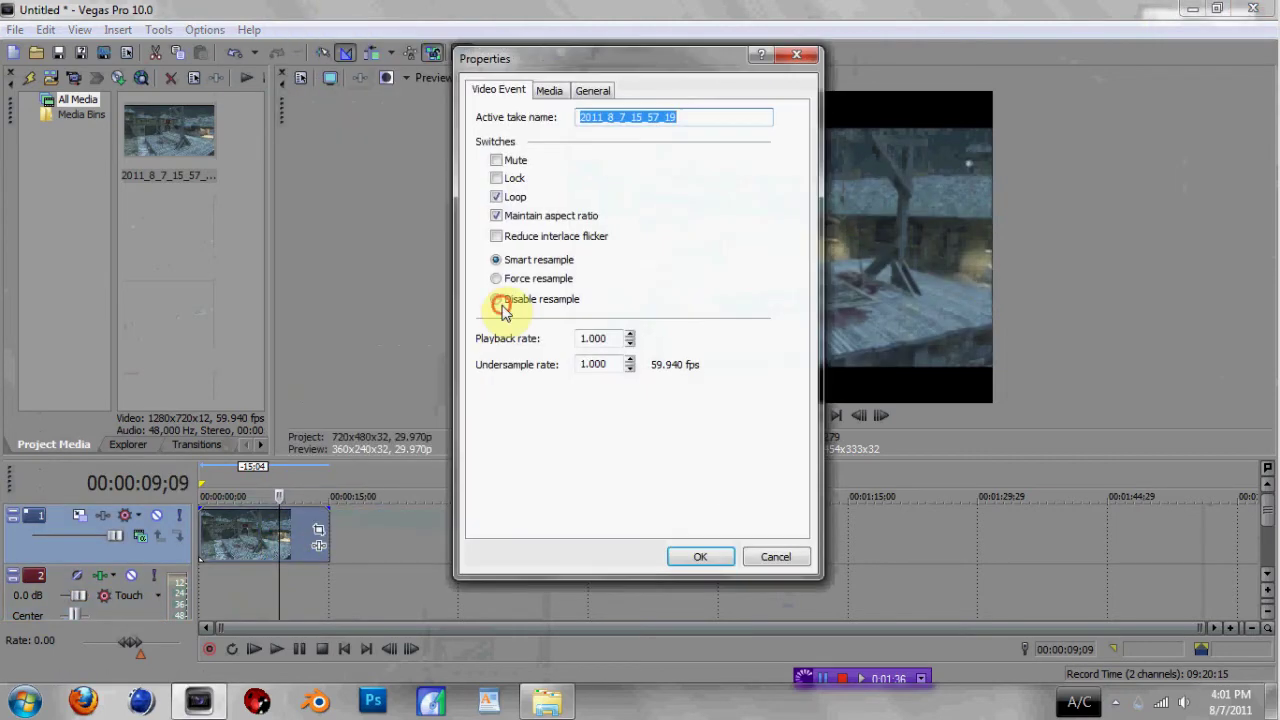
{"action": "left_click", "coordinate": [497, 299]}
{"action": "left_click", "coordinate": [497, 216]}
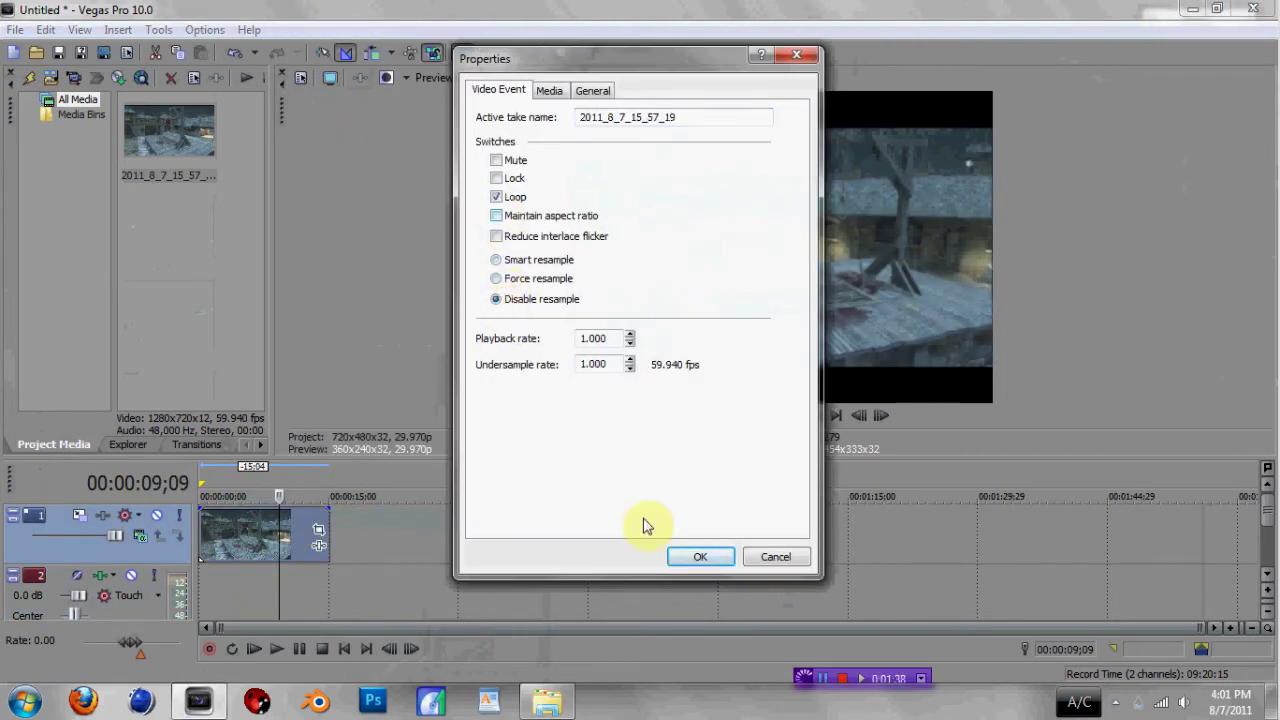
{"action": "left_click", "coordinate": [685, 561]}
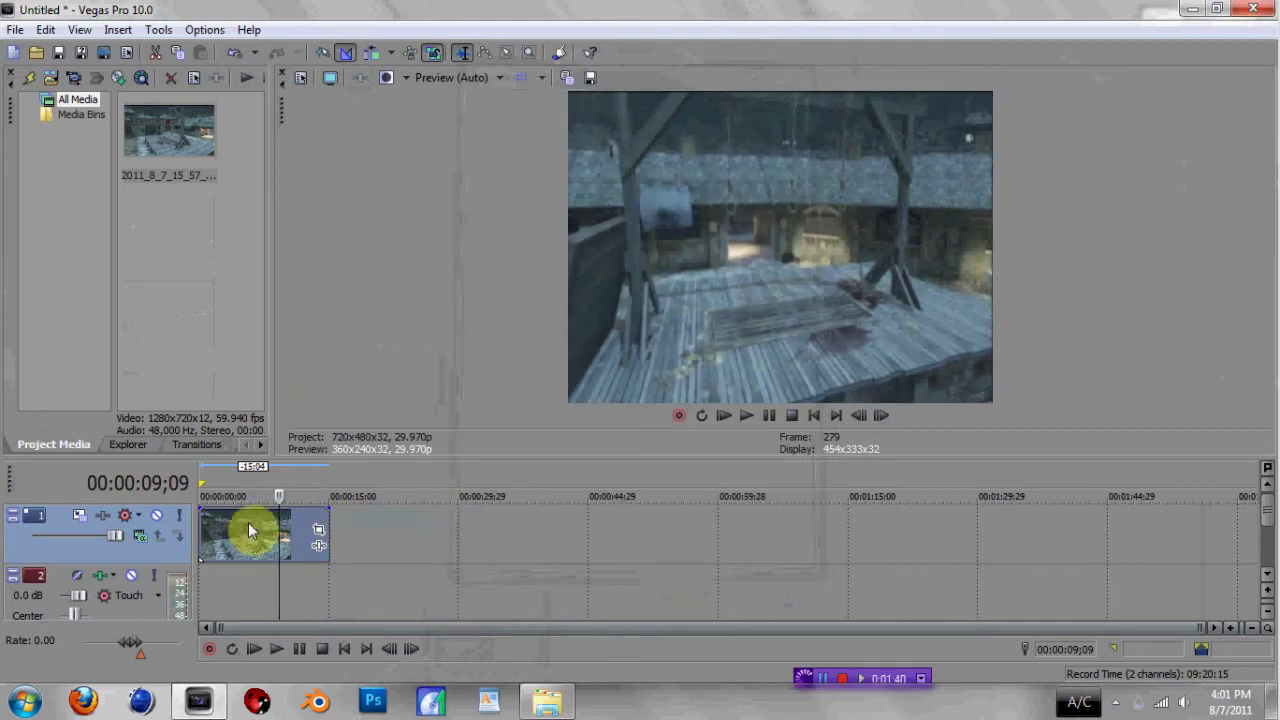
Apply the Sony Brightness and Contrast effect to the video clip with a contrast of 0.30.
{"action": "left_click", "coordinate": [260, 542]}
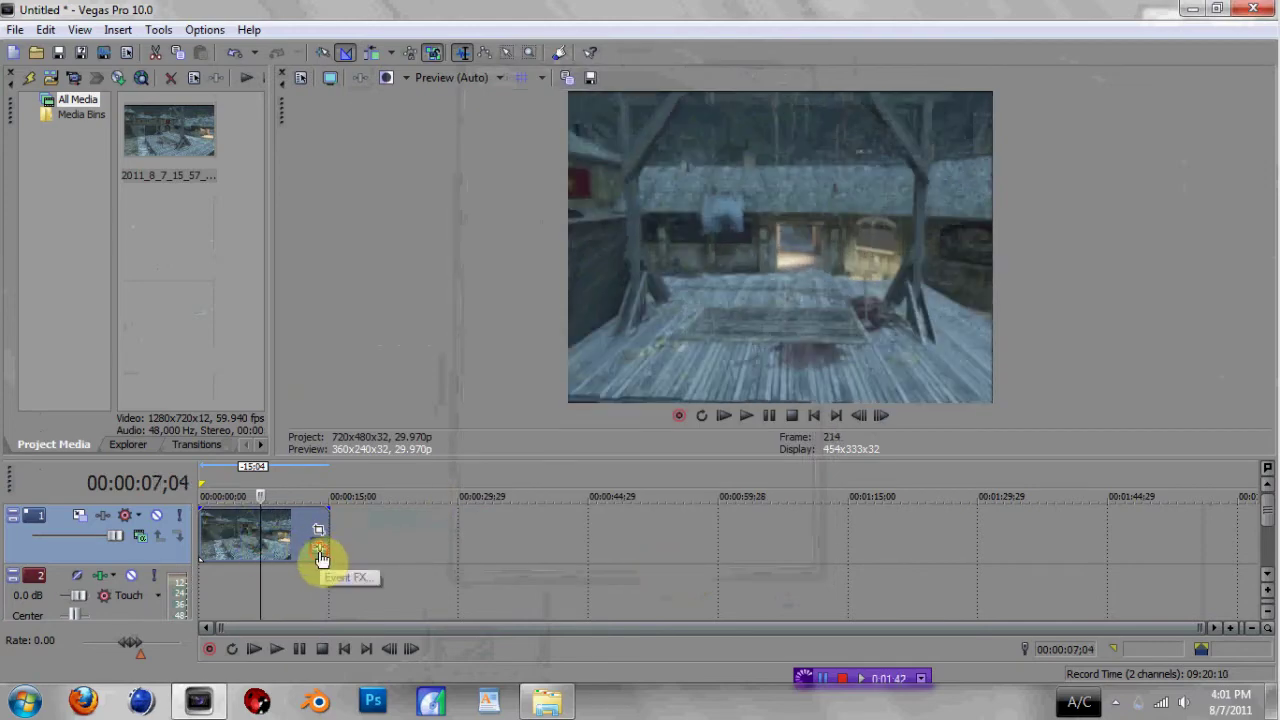
{"action": "left_click", "coordinate": [320, 551]}
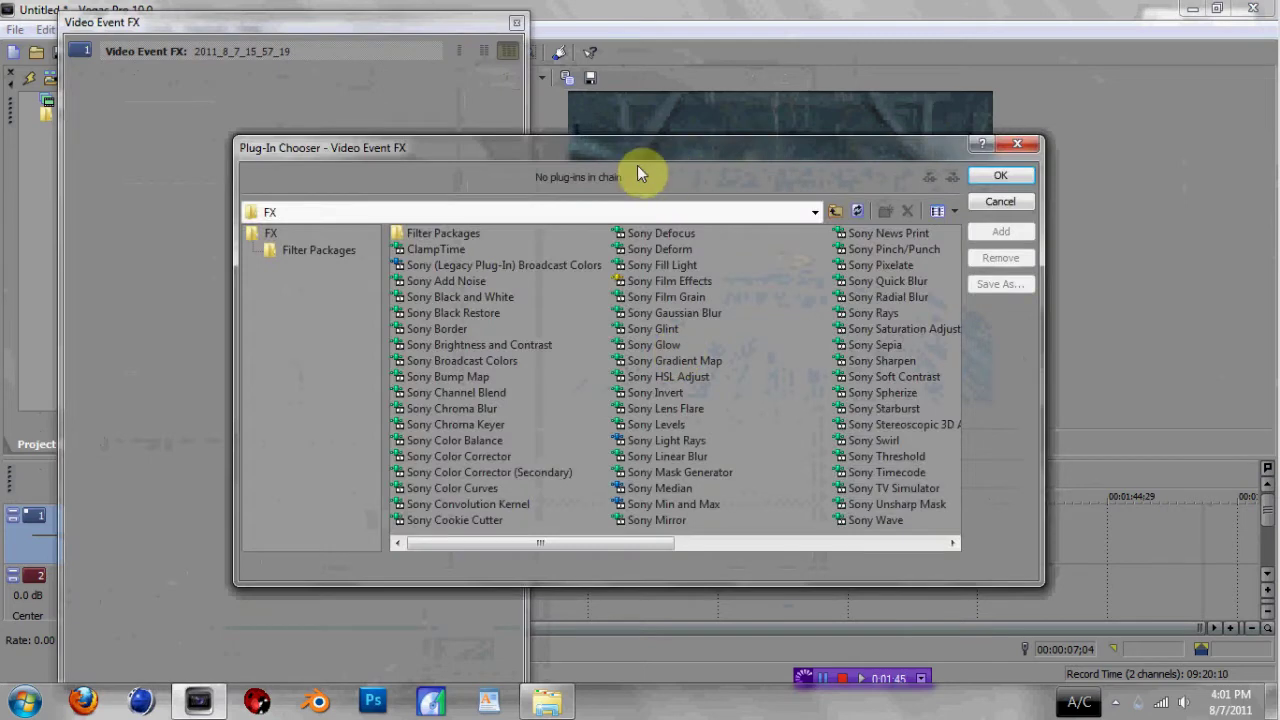
{"action": "left_click_drag", "start_coordinate": [631, 148], "coordinate": [621, 372]}
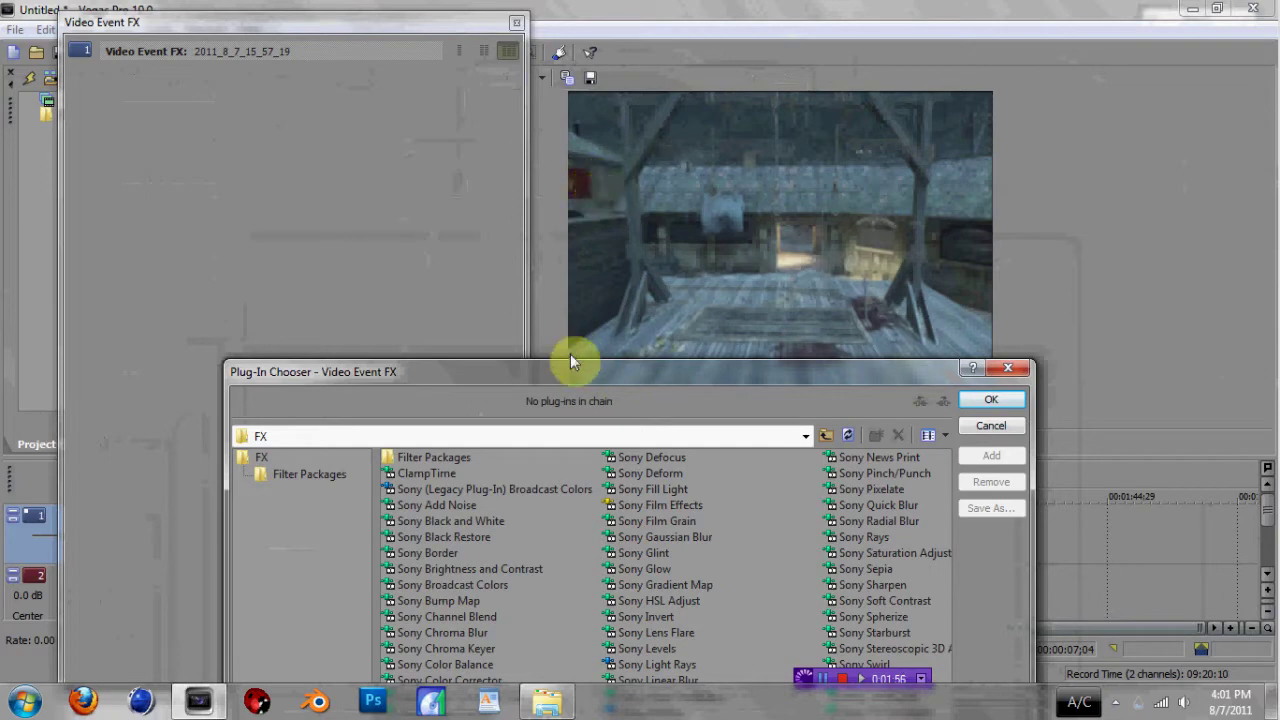
{"action": "left_click_drag", "start_coordinate": [568, 362], "coordinate": [563, 80]}
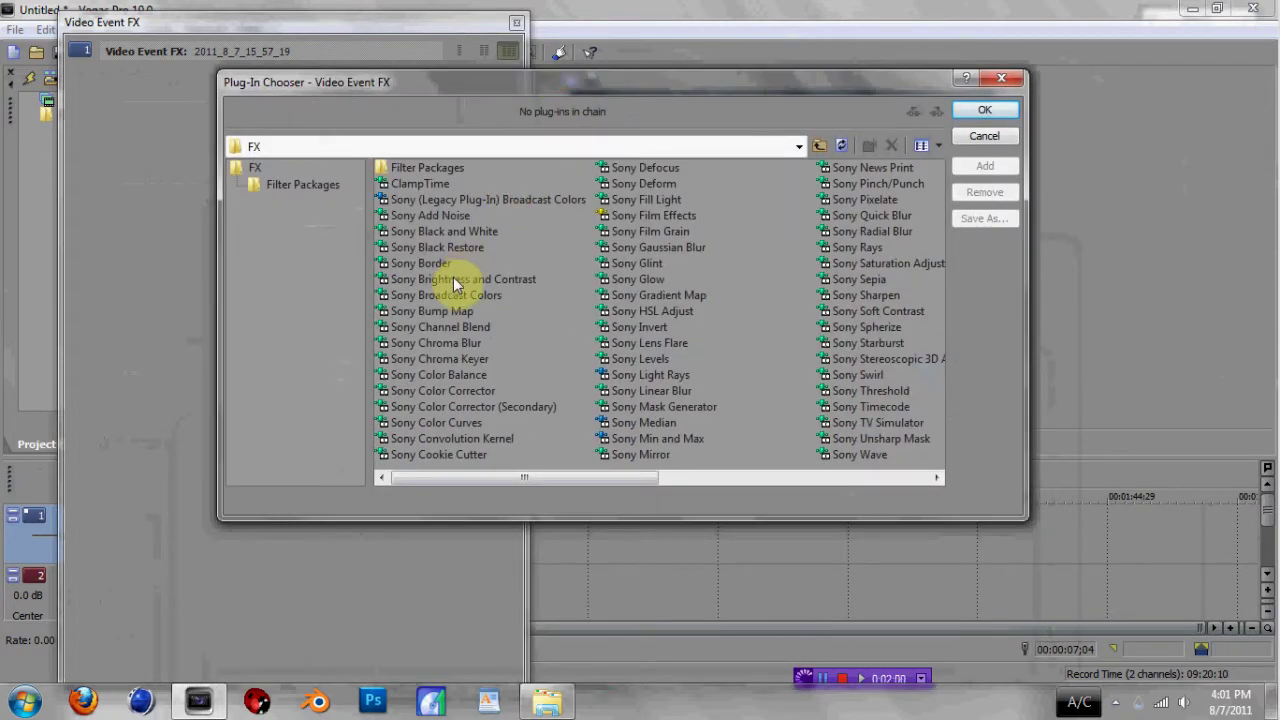
{"action": "double_click", "coordinate": [453, 281]}
{"action": "left_click", "coordinate": [960, 110]}
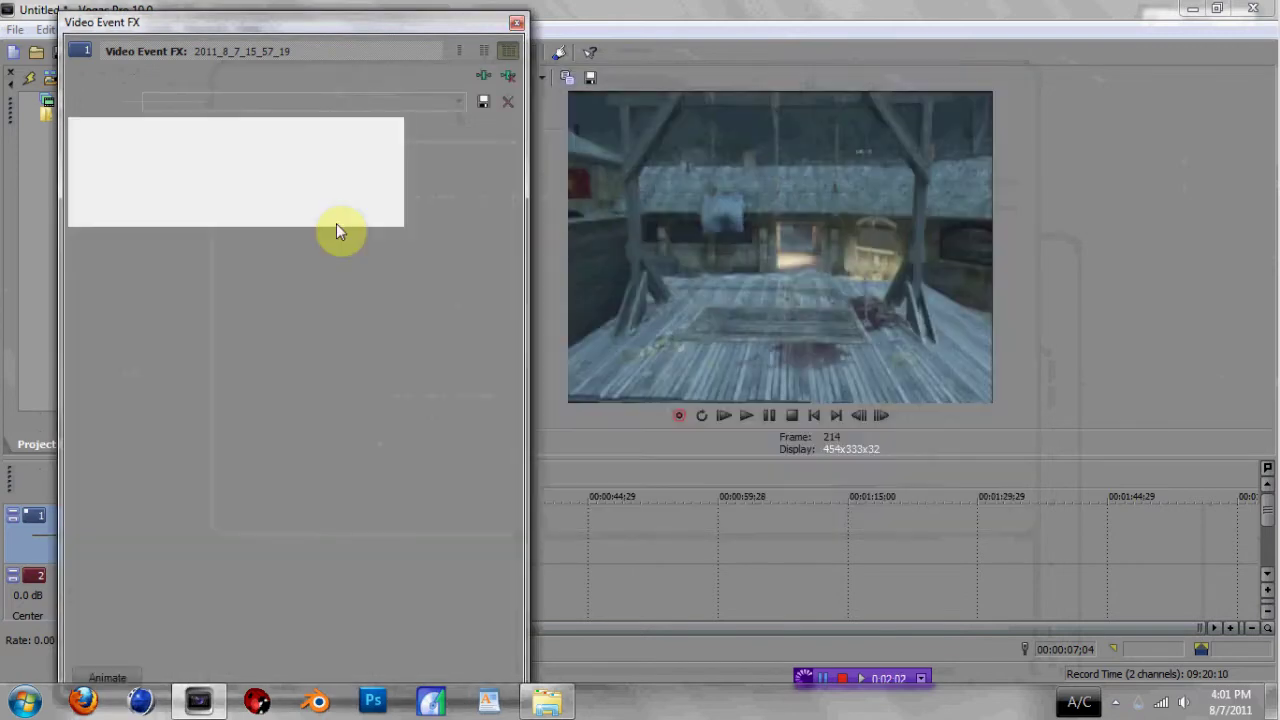
{"action": "left_click_drag", "start_coordinate": [245, 189], "coordinate": [270, 190]}
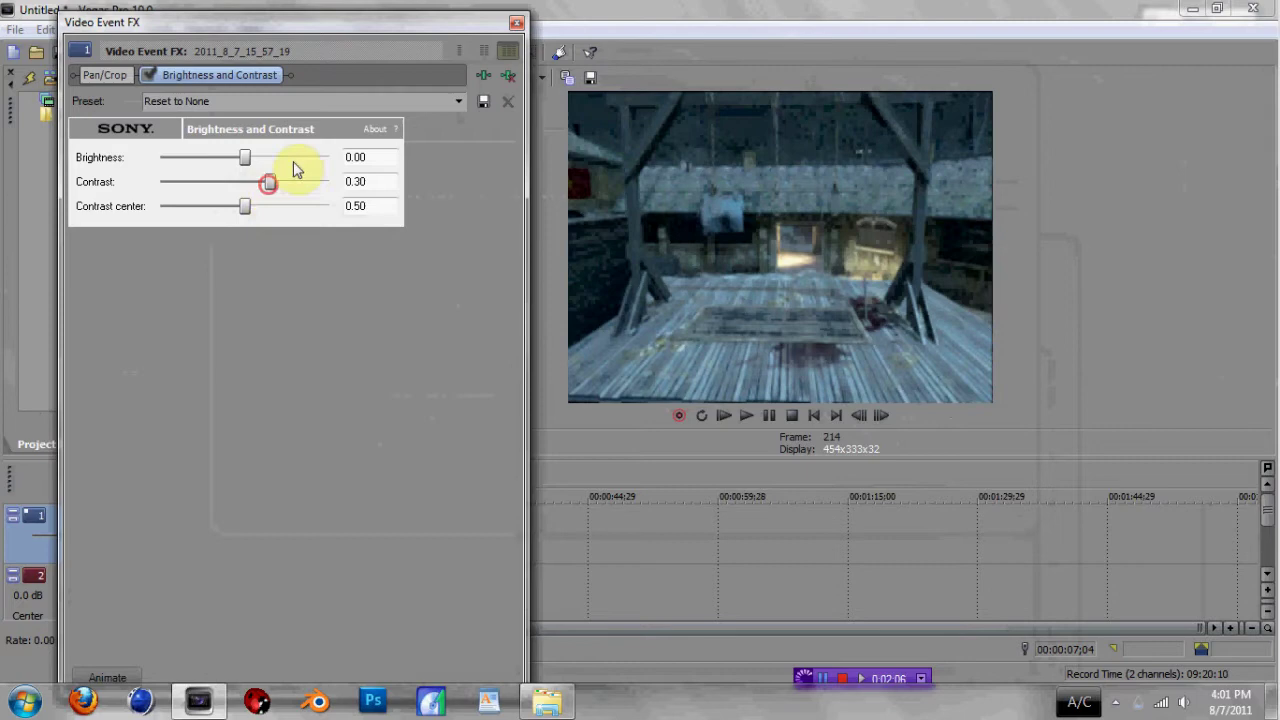
{"action": "left_click", "coordinate": [517, 23]}
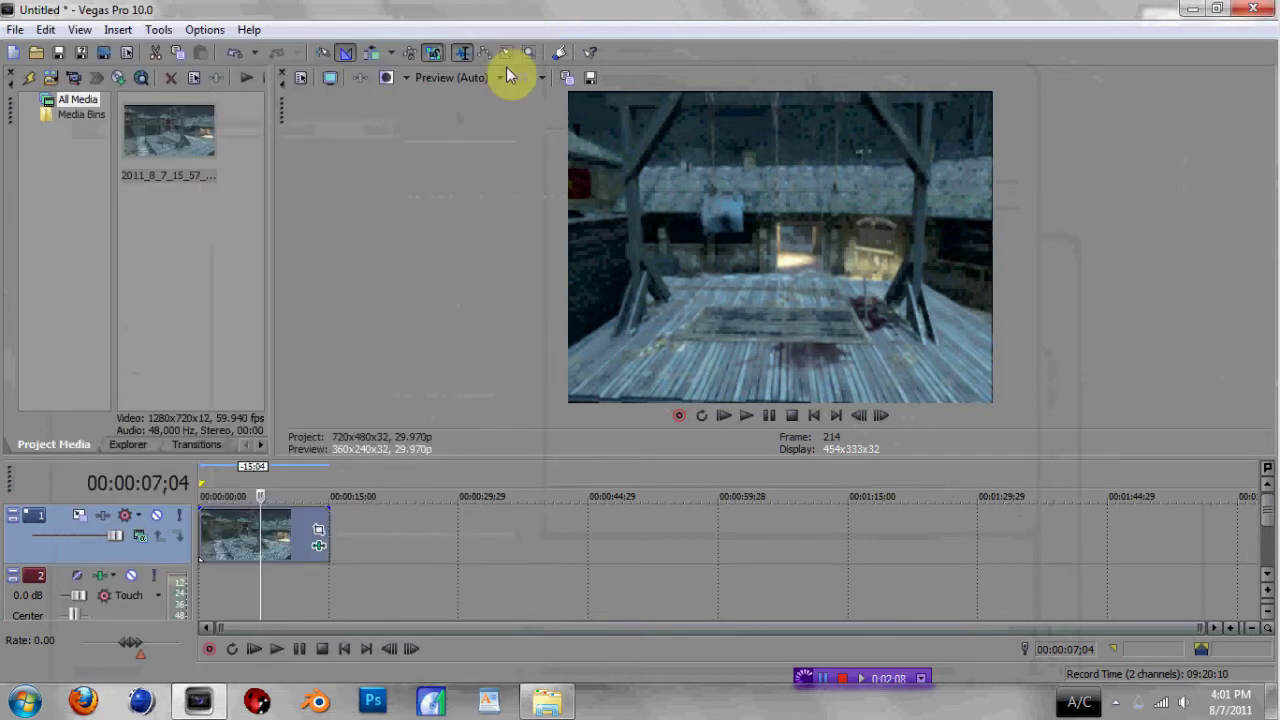
Trim both ends of the clip to span about 00:00:02;24 to 00:00:12;19 and select that range as the loop region.
{"action": "left_click", "coordinate": [296, 525]}
{"action": "left_click_drag", "start_coordinate": [200, 535], "coordinate": [272, 557]}
{"action": "left_click", "coordinate": [540, 704]}
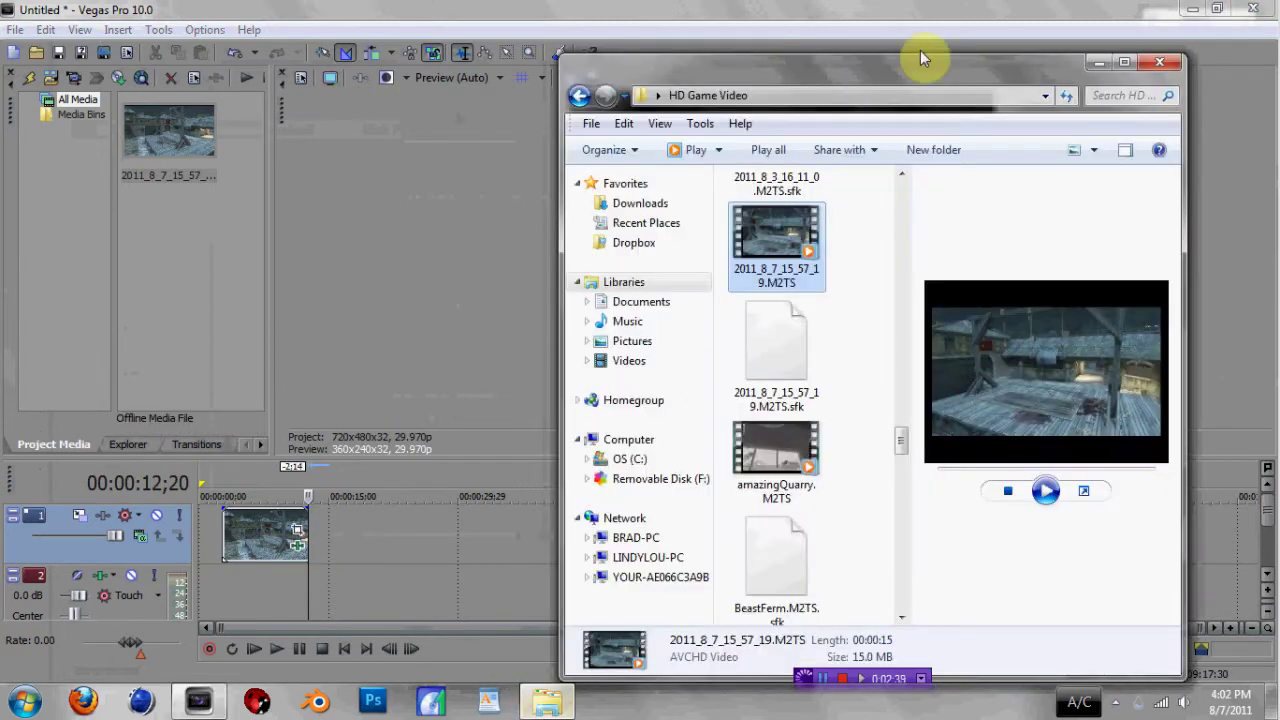
{"action": "left_click", "coordinate": [1097, 63]}
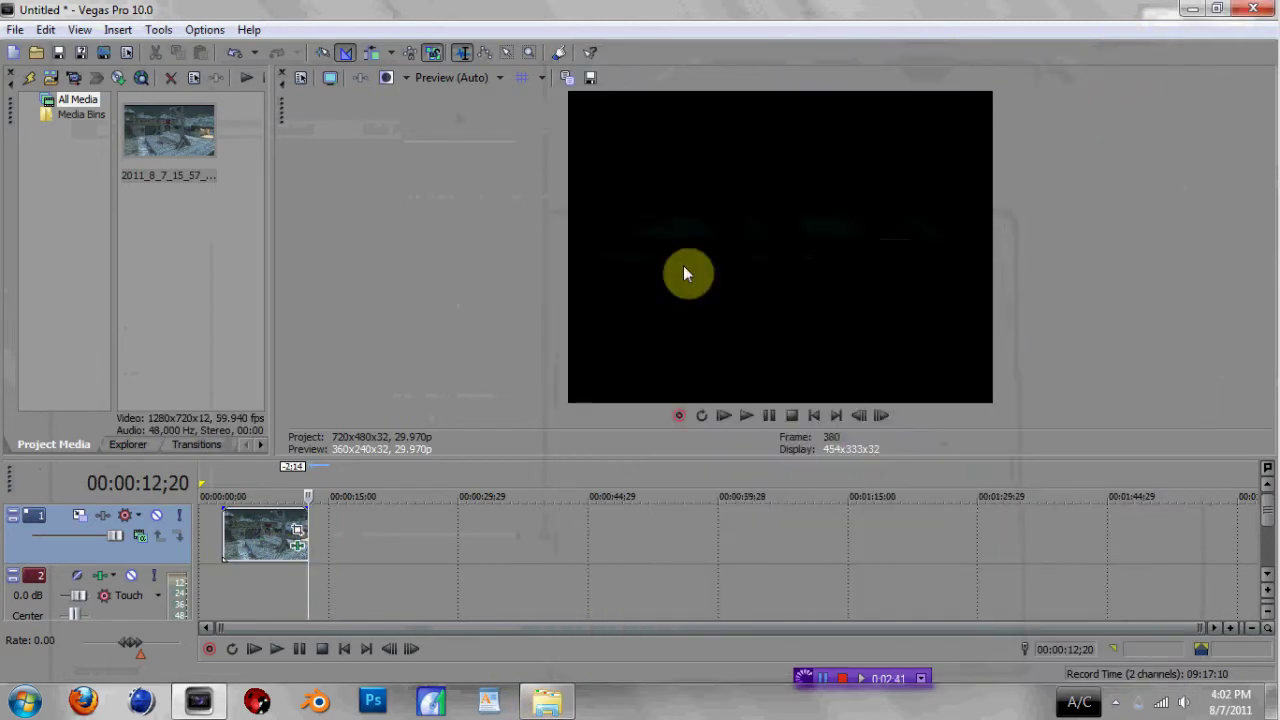
{"action": "left_click", "coordinate": [263, 541]}
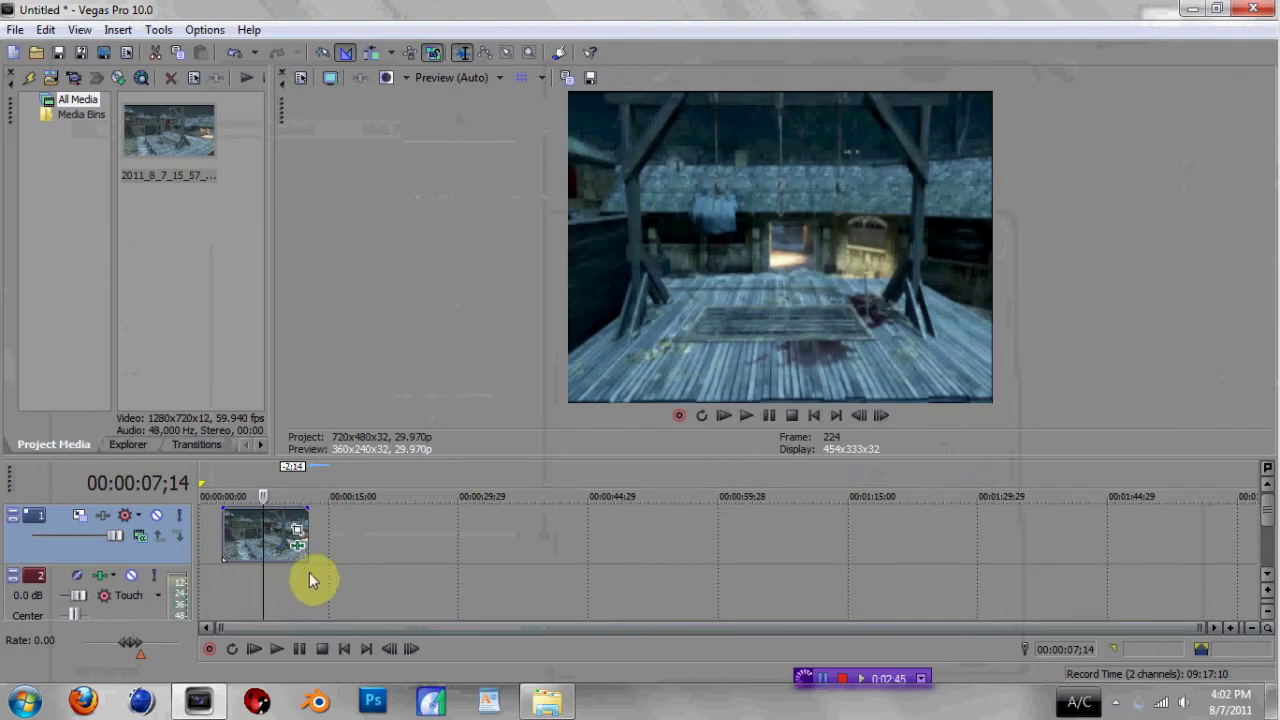
{"action": "left_click_drag", "start_coordinate": [308, 574], "coordinate": [222, 574]}
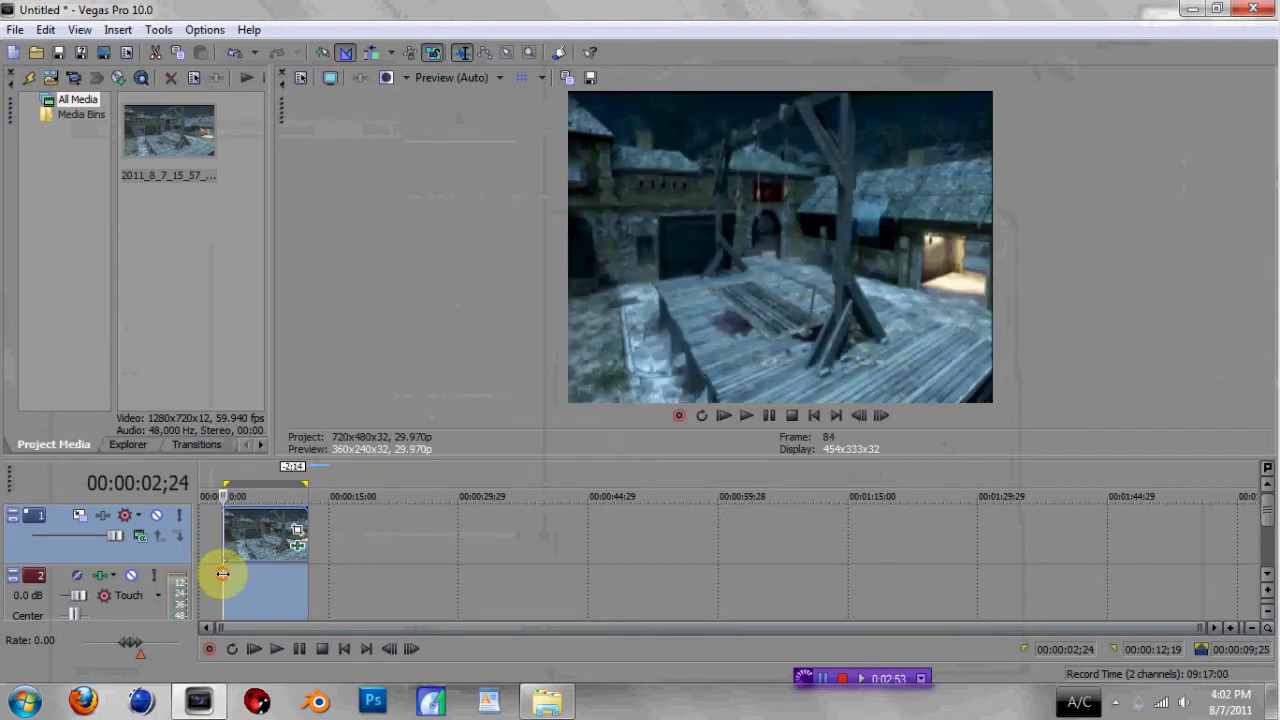
Start a Render As export and set its destination to the TrackSequence folder inside Edits for People.
{"action": "left_click", "coordinate": [15, 29]}
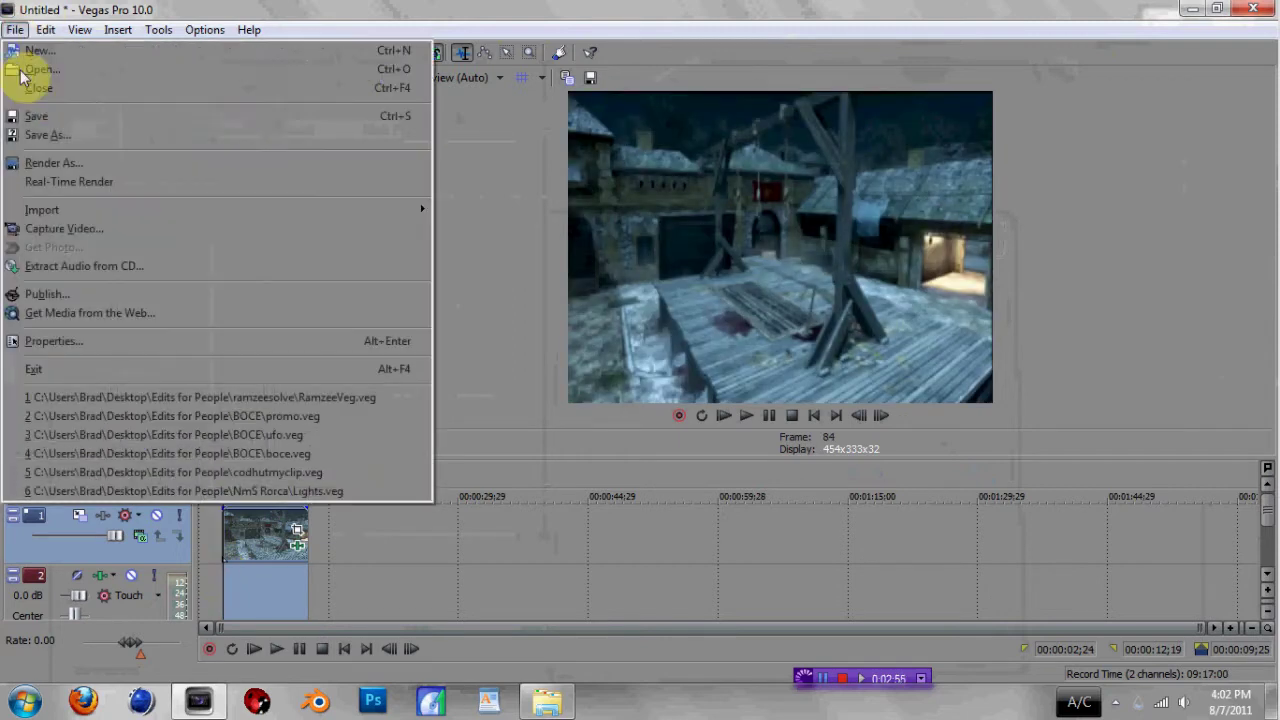
{"action": "left_click", "coordinate": [63, 166]}
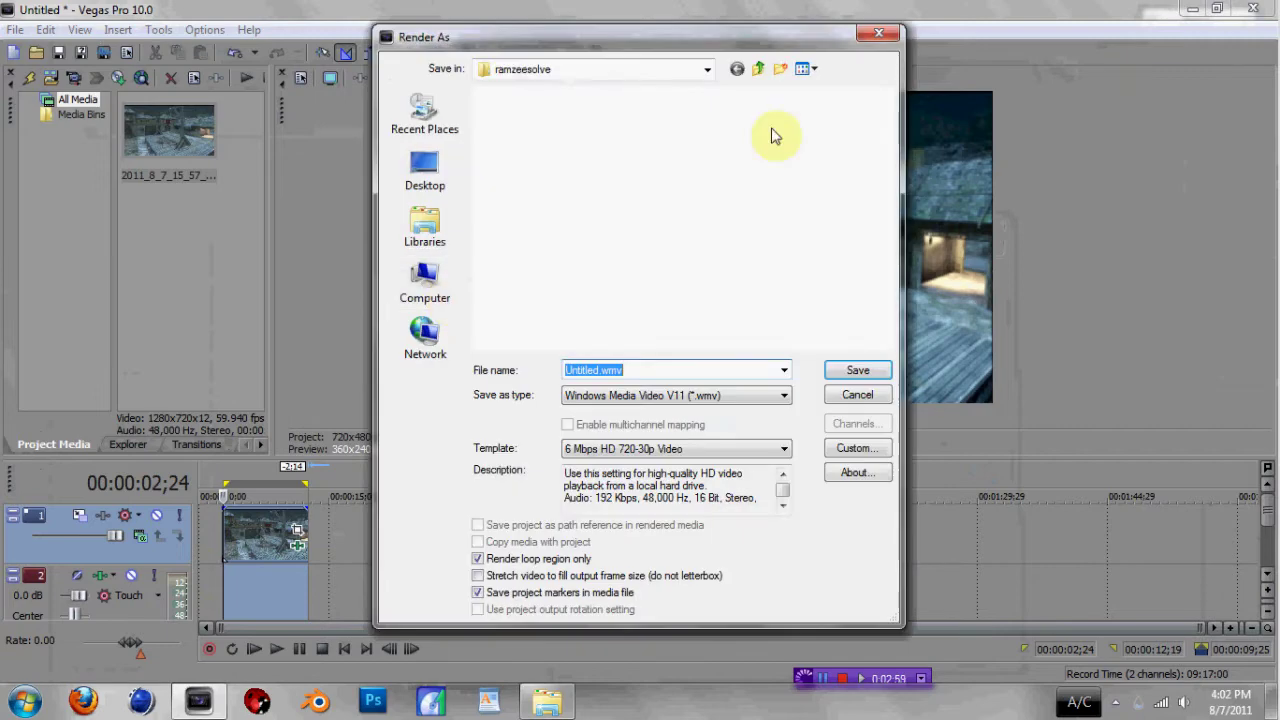
{"action": "left_click", "coordinate": [707, 69]}
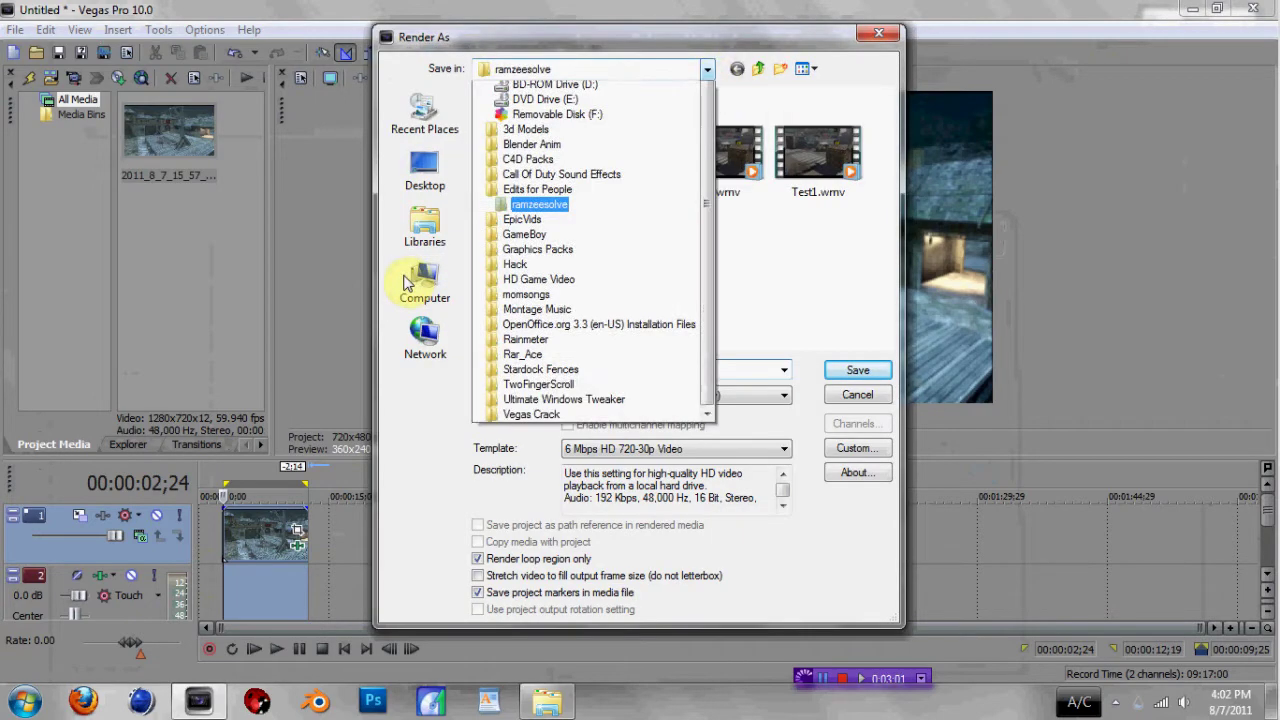
{"action": "left_click", "coordinate": [545, 299]}
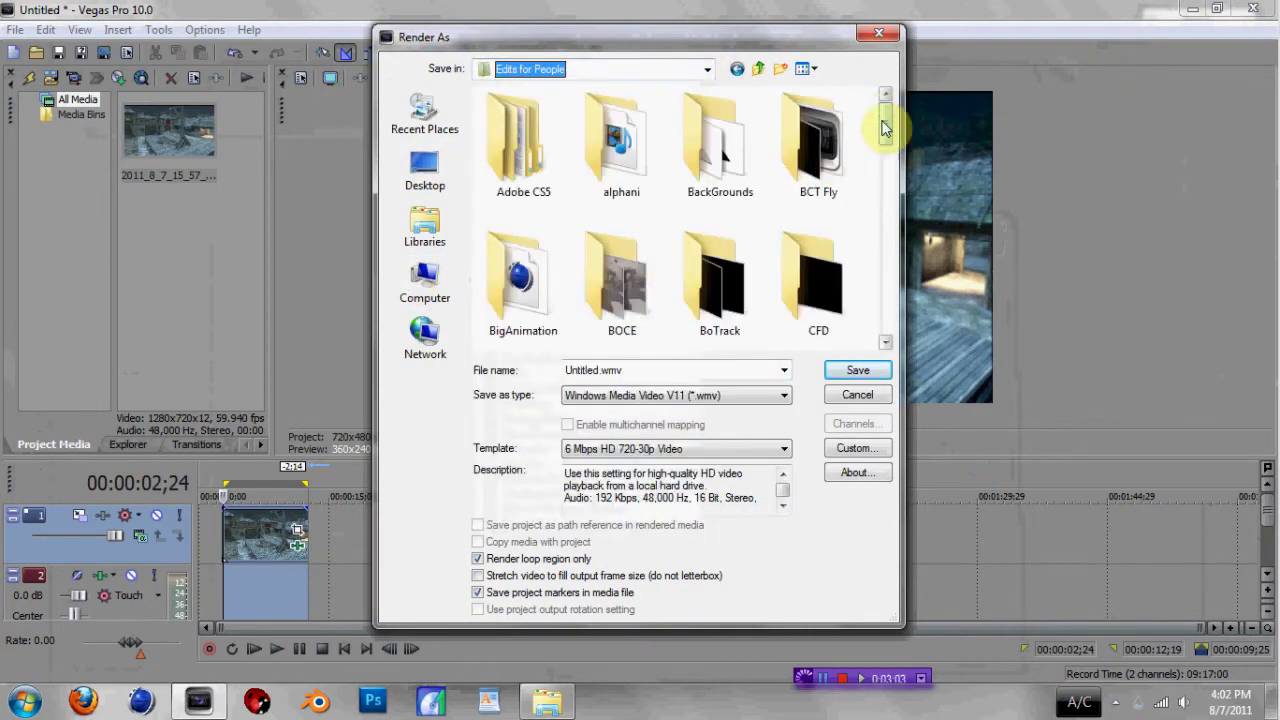
{"action": "left_click_drag", "start_coordinate": [884, 133], "coordinate": [887, 207]}
{"action": "double_click", "coordinate": [720, 215]}
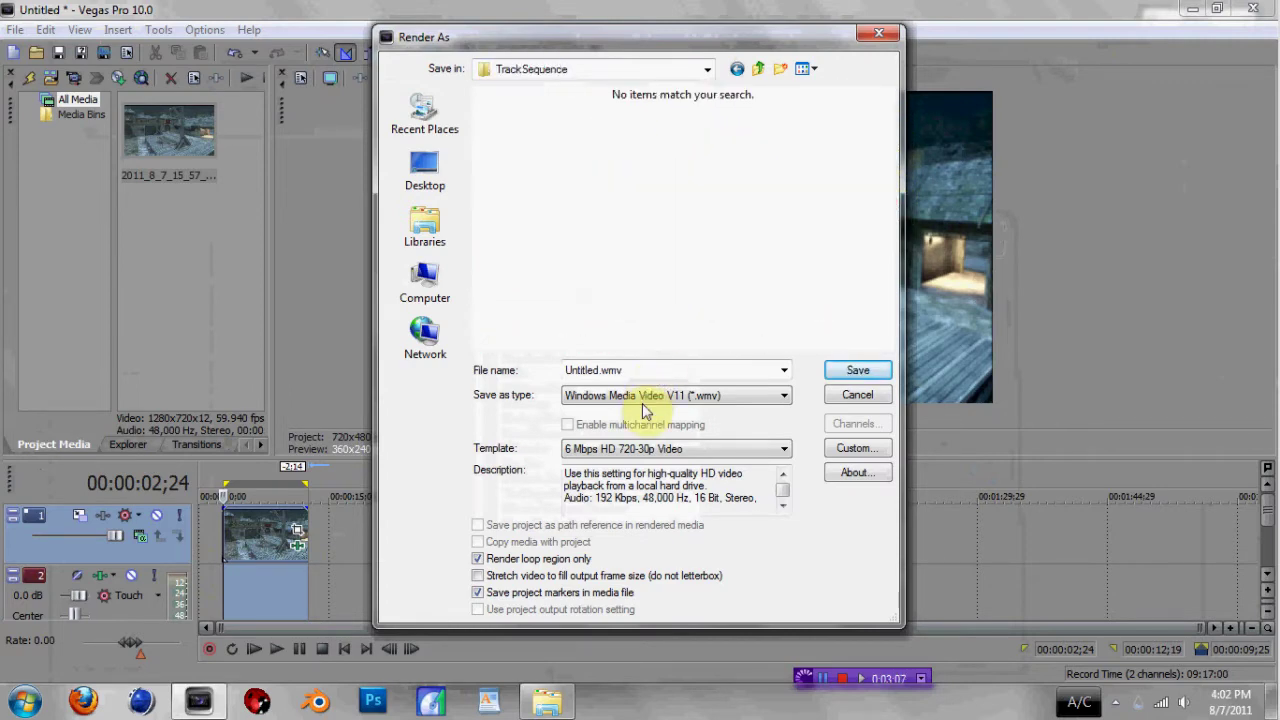
Render the loop region as an image sequence named HAnoi using the PNG template, and dismiss the finished render dialog.
{"action": "left_click", "coordinate": [645, 396]}
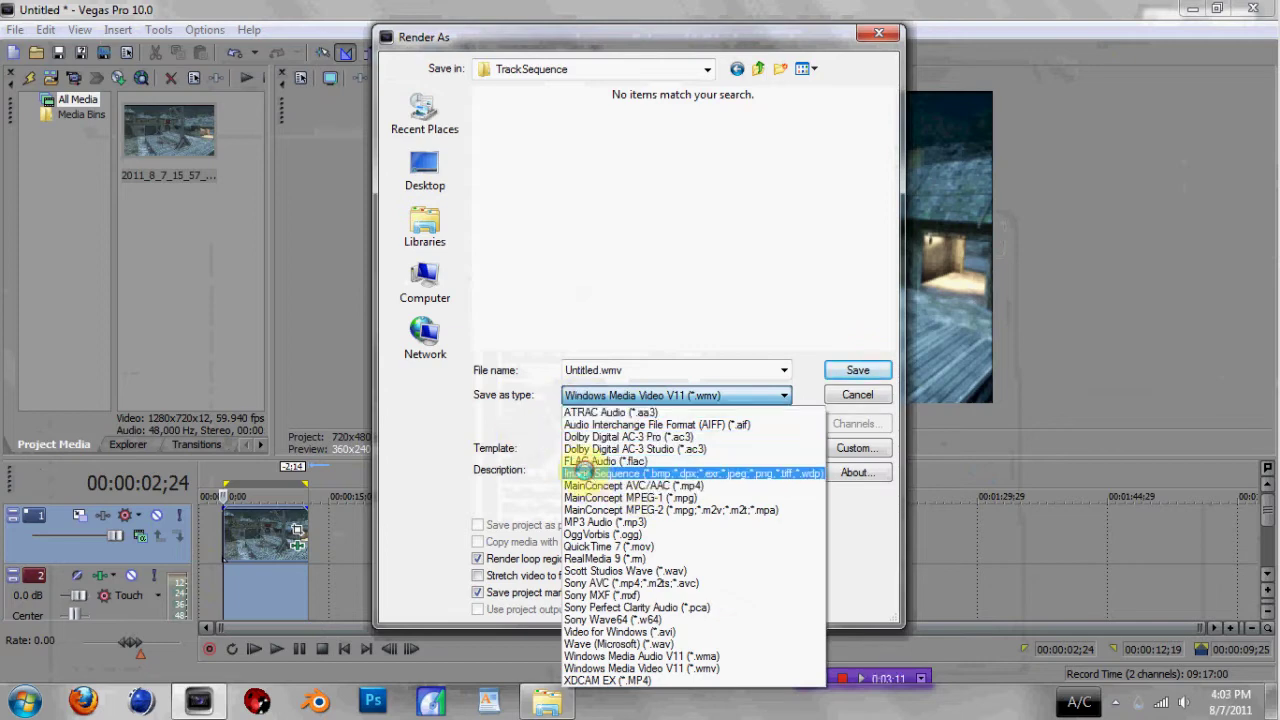
{"action": "left_click", "coordinate": [612, 473]}
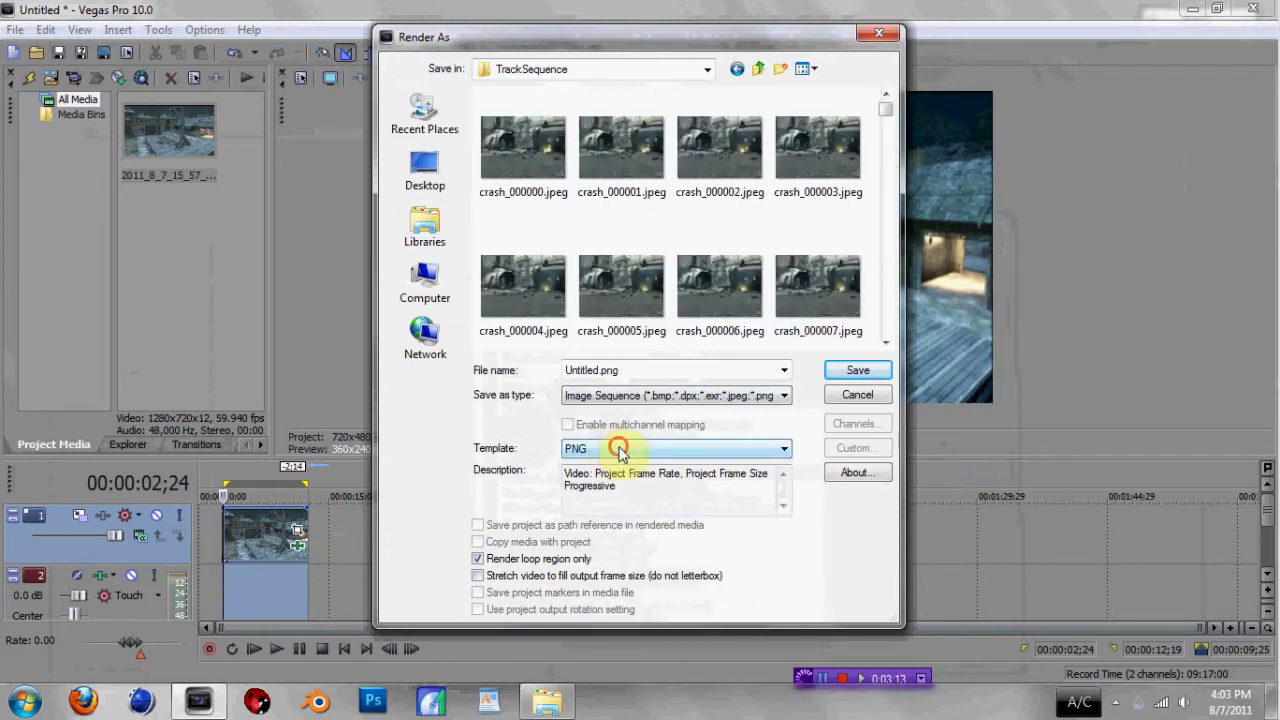
{"action": "left_click", "coordinate": [615, 449]}
{"action": "left_click", "coordinate": [614, 449]}
{"action": "left_click", "coordinate": [651, 370]}
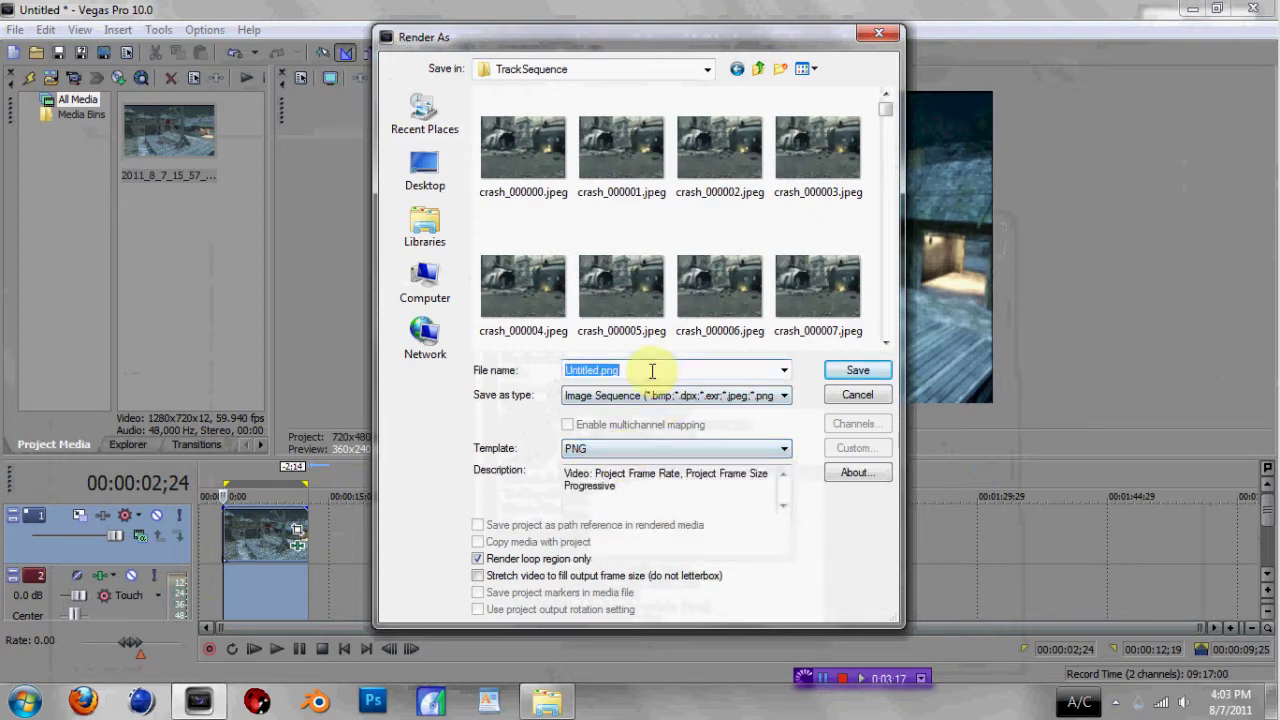
{"action": "type", "text": "HAnoi"}
{"action": "left_click", "coordinate": [857, 370]}
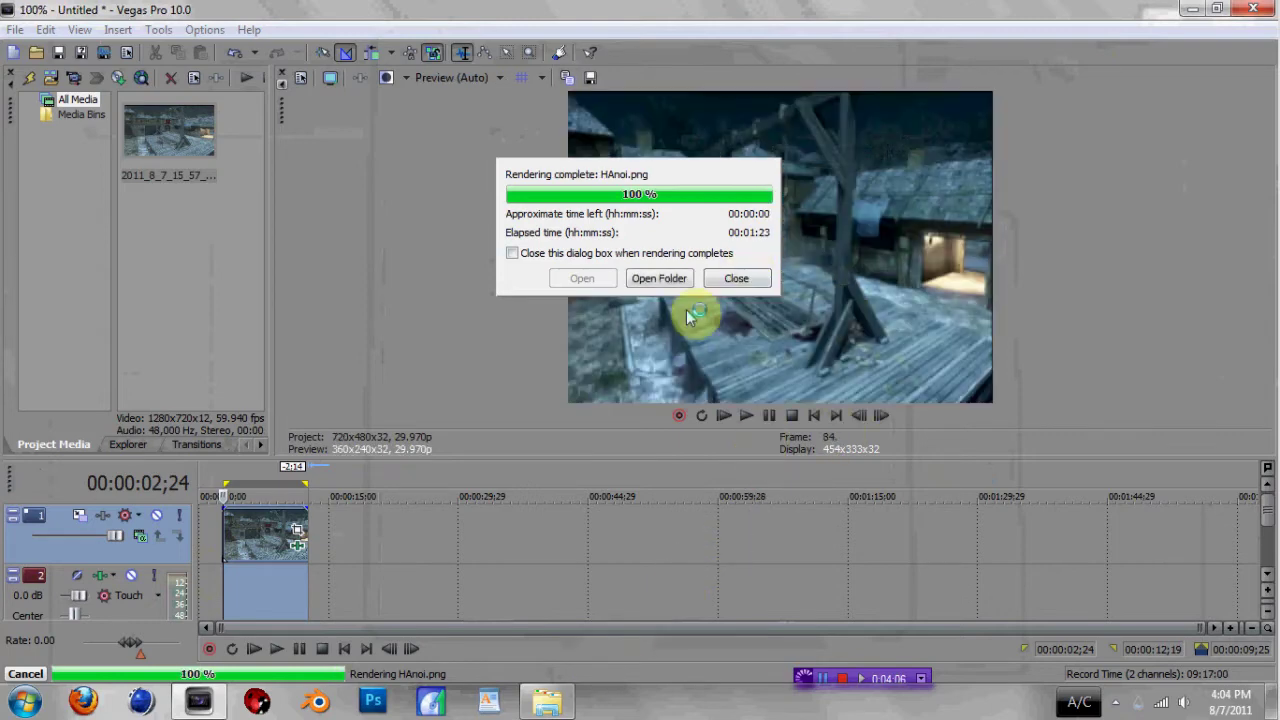
{"action": "left_click", "coordinate": [737, 277]}
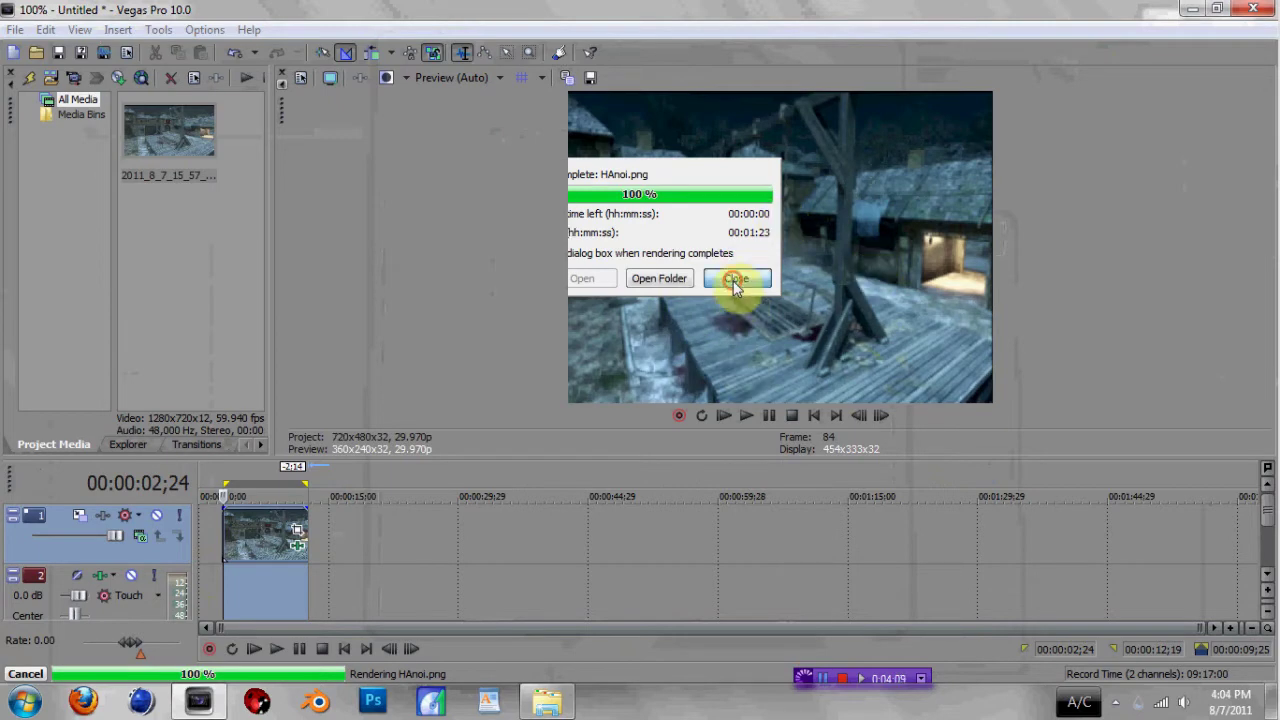
Close Vegas Pro without saving the project and launch boujou.
{"action": "left_click", "coordinate": [1253, 8]}
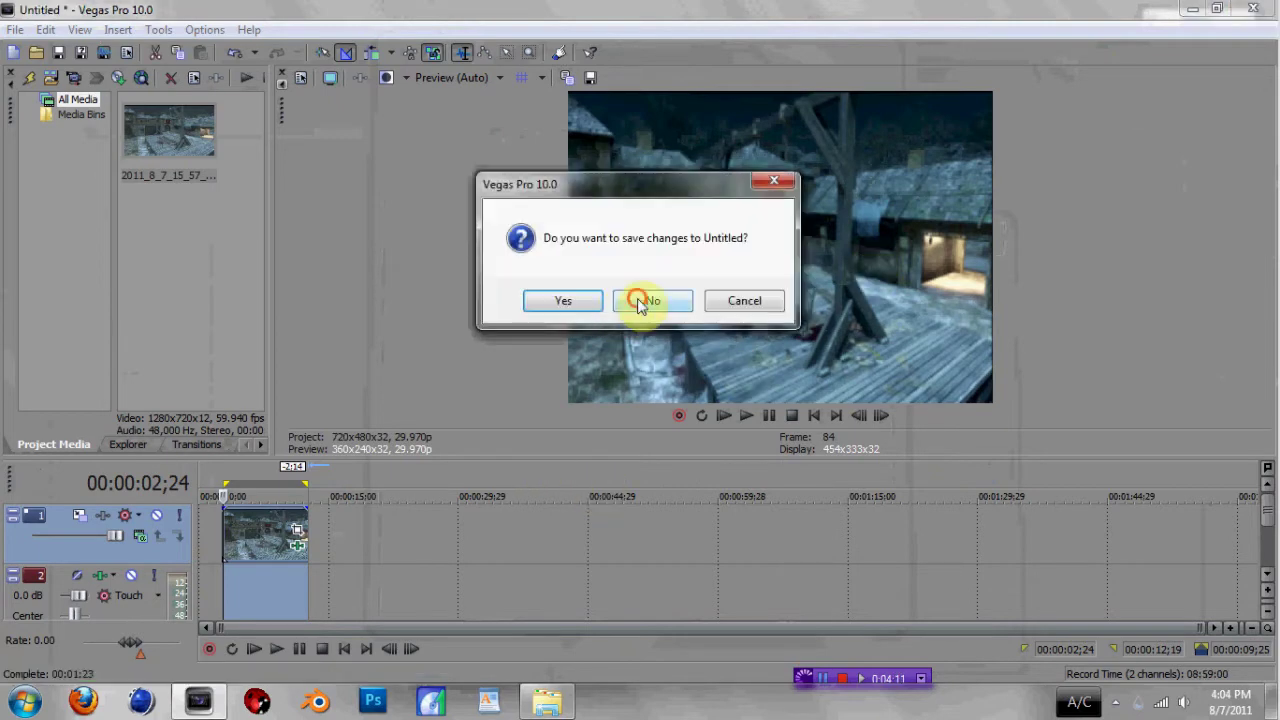
{"action": "left_click", "coordinate": [648, 298]}
{"action": "left_click", "coordinate": [257, 700]}
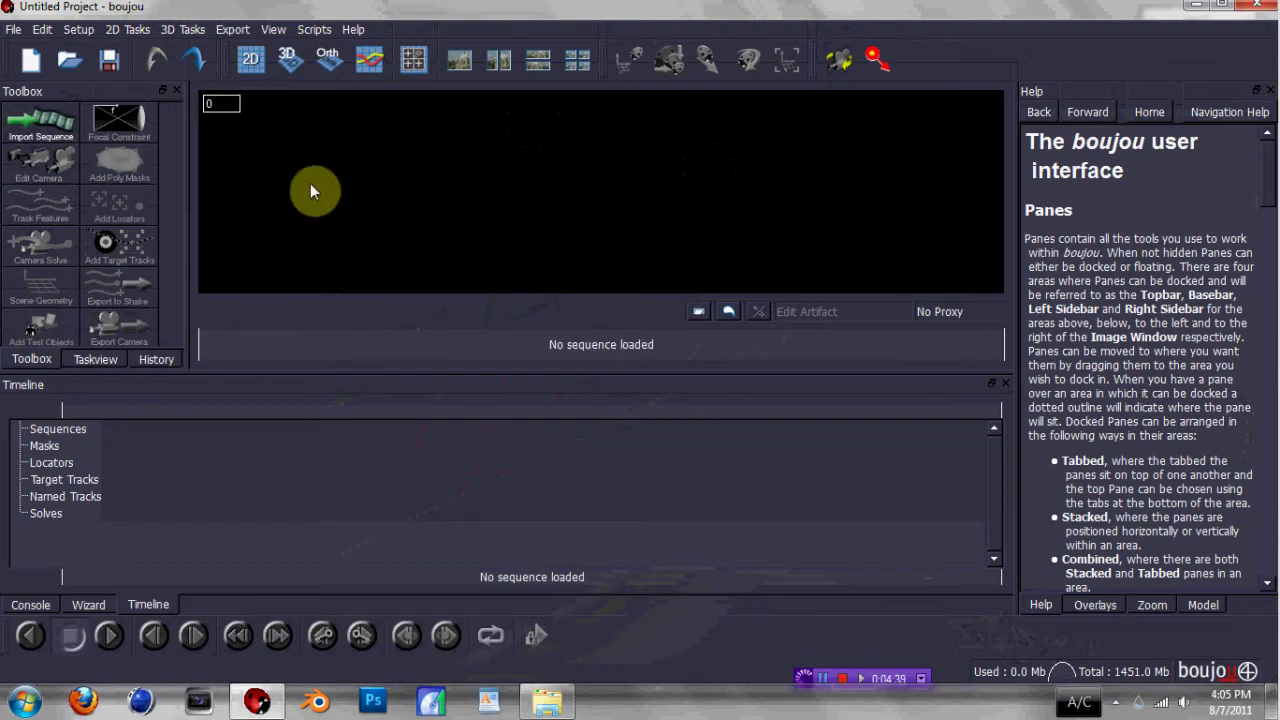
Start a sequence import and browse to the TrackSequence folder inside Edits for People on the Desktop.
{"action": "left_click", "coordinate": [40, 122]}
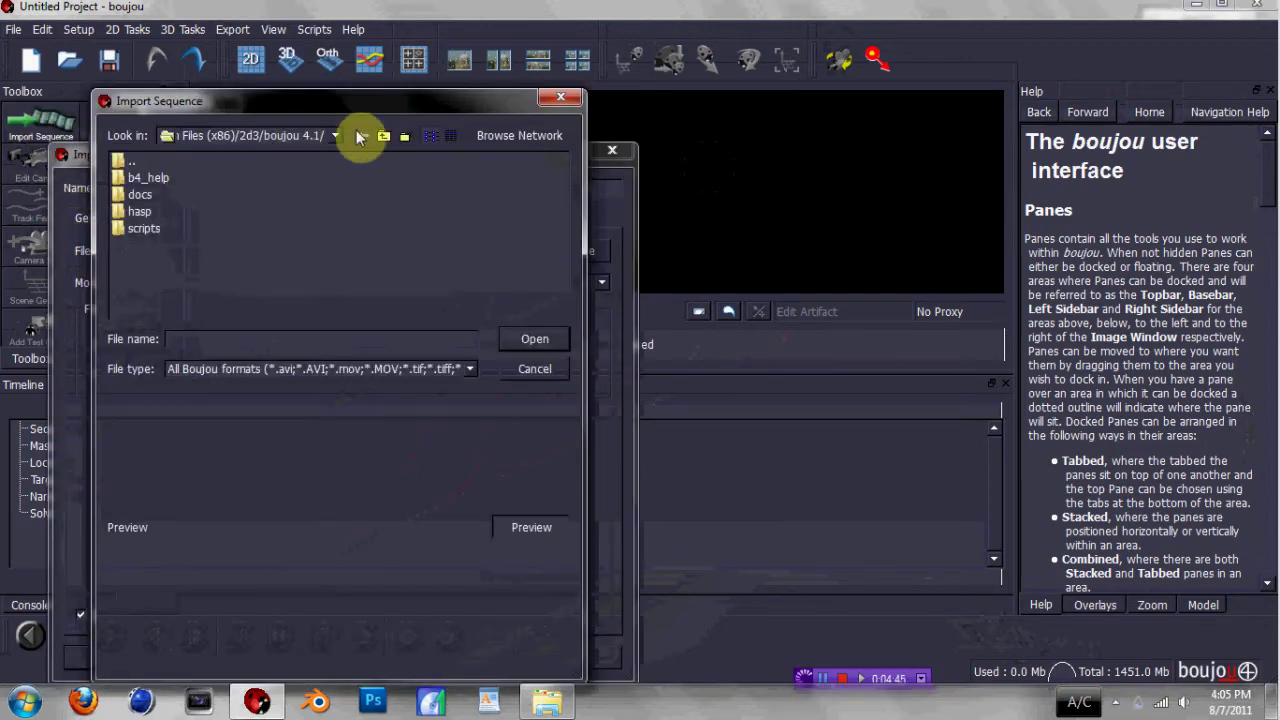
{"action": "left_click", "coordinate": [335, 135]}
{"action": "left_click", "coordinate": [226, 220]}
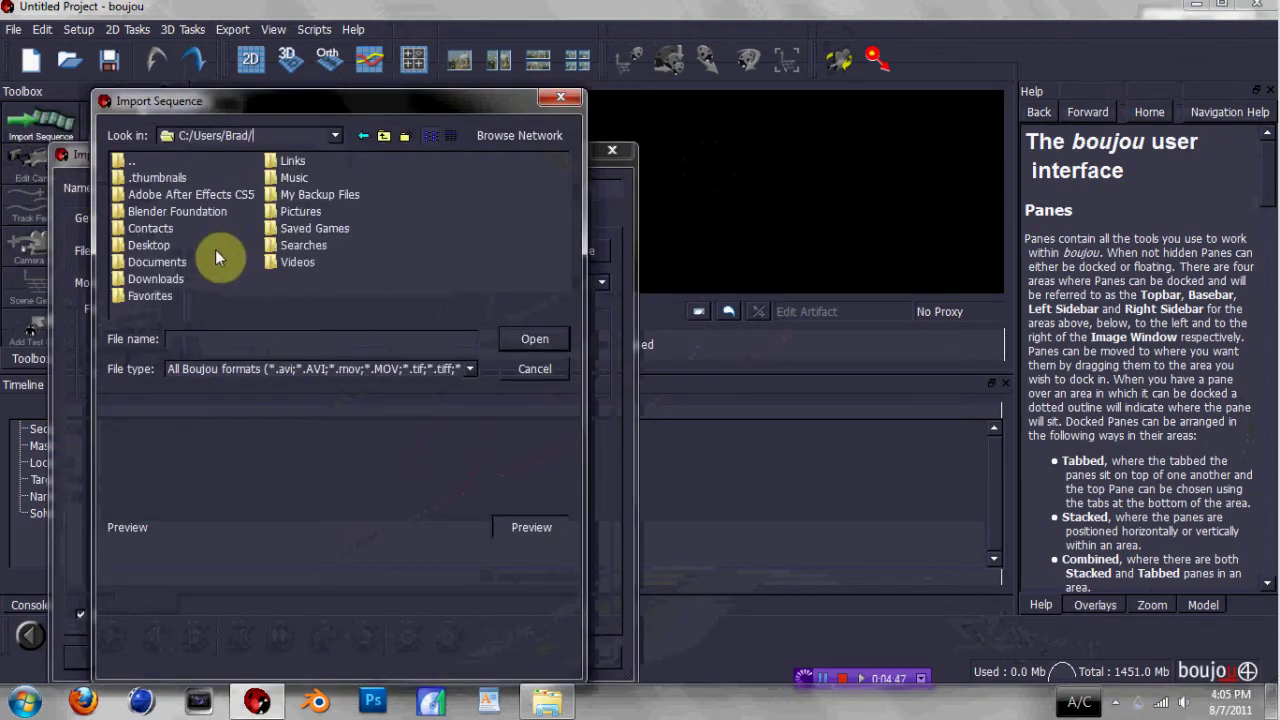
{"action": "left_click", "coordinate": [160, 246]}
{"action": "double_click", "coordinate": [160, 246]}
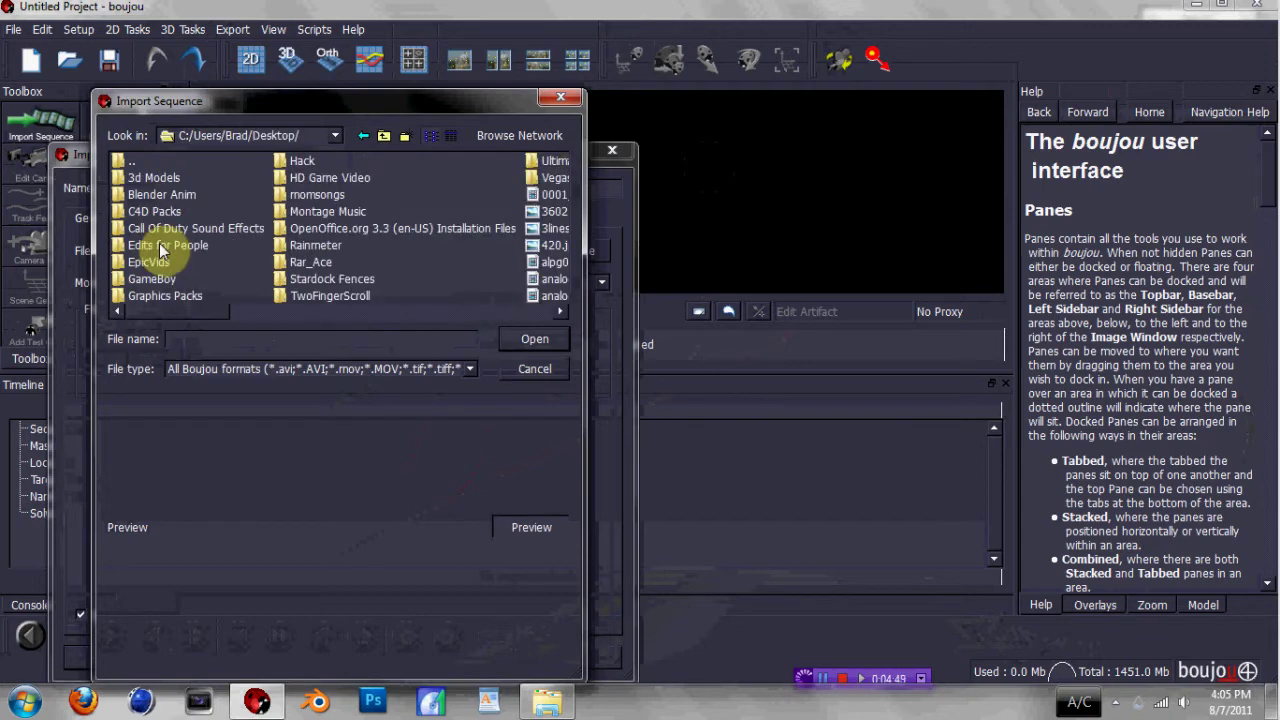
{"action": "left_click", "coordinate": [160, 246]}
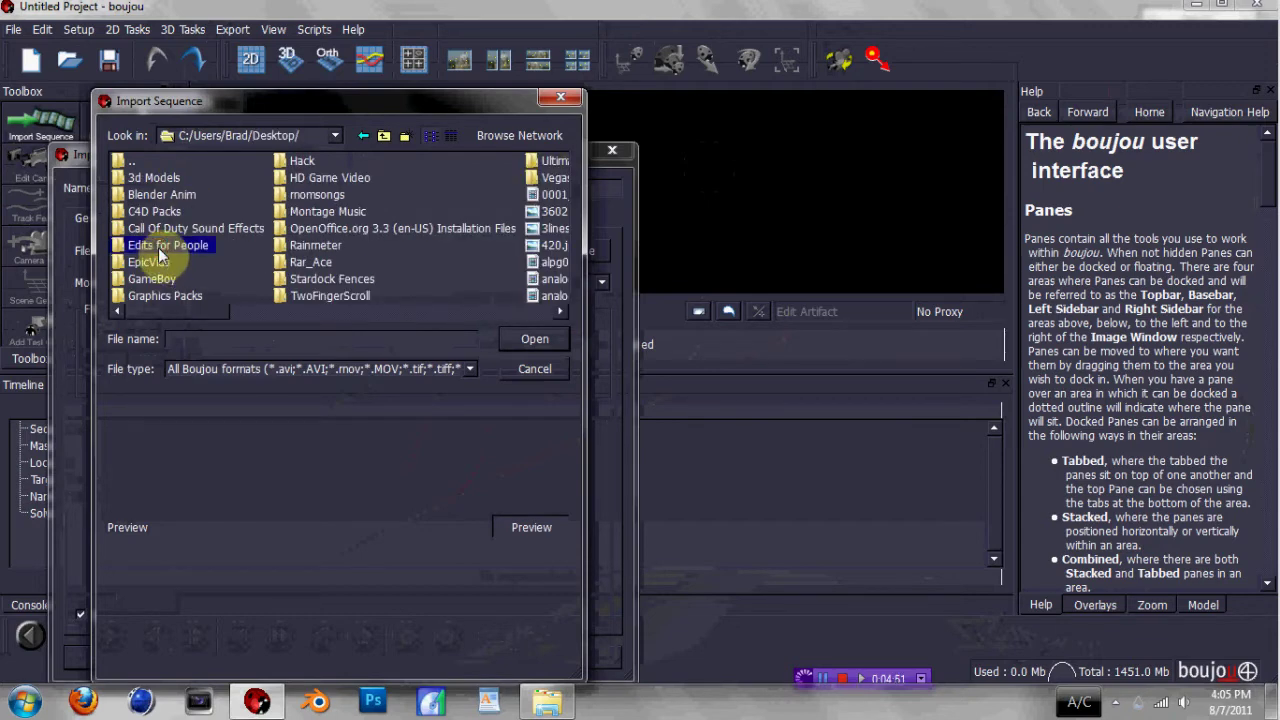
{"action": "double_click", "coordinate": [159, 252]}
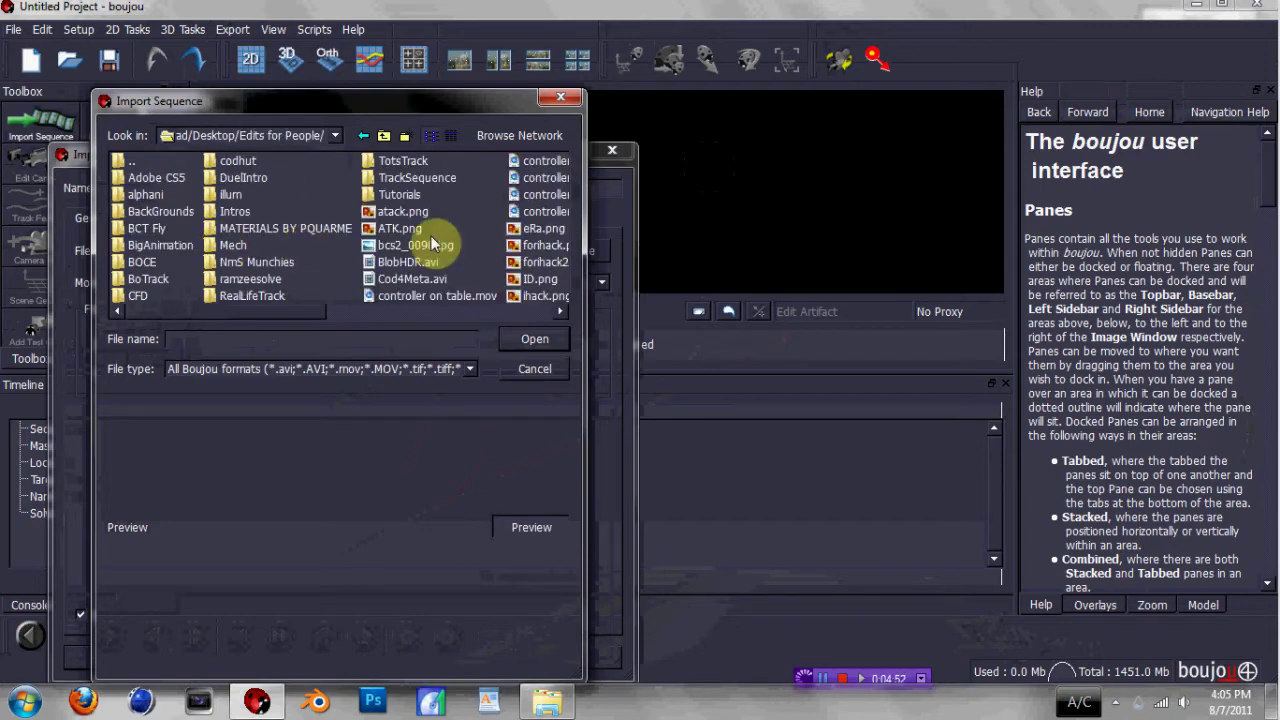
{"action": "left_click", "coordinate": [396, 178]}
{"action": "double_click", "coordinate": [396, 178]}
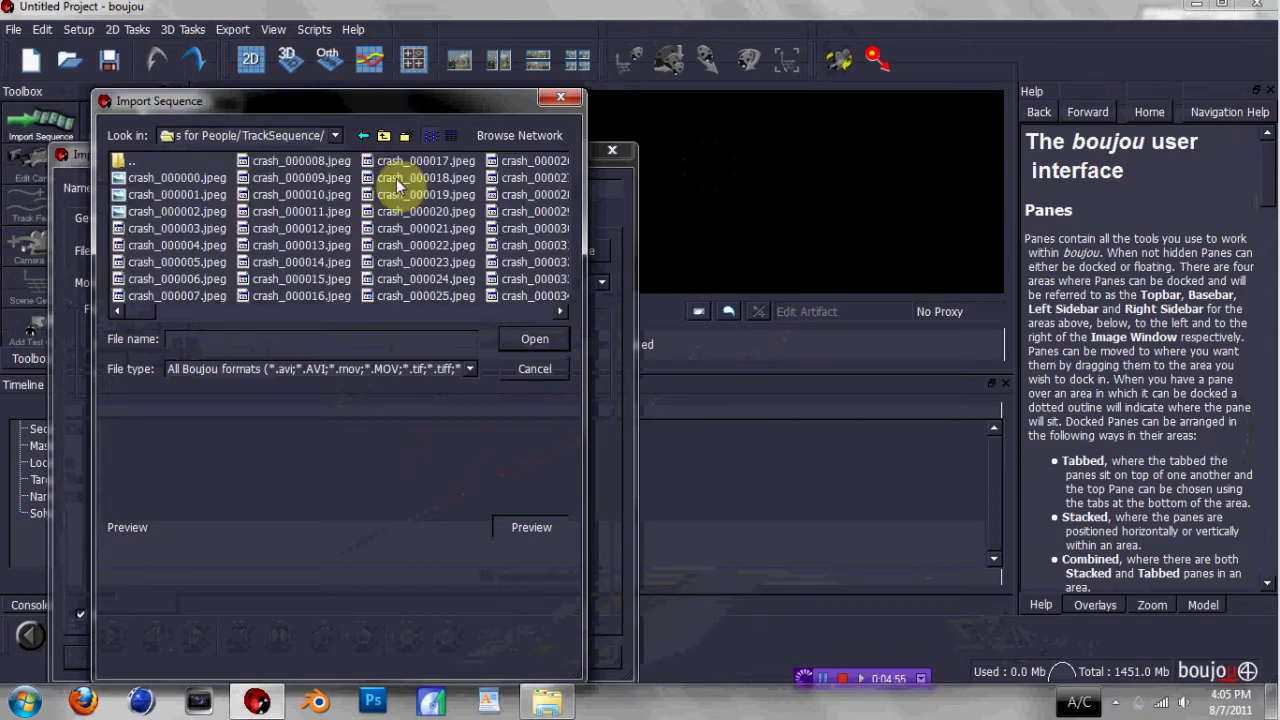
Import the image sequence starting at HAnoi_000000.png, without using its alpha channel as a mask.
{"action": "left_click_drag", "start_coordinate": [140, 309], "coordinate": [264, 309]}
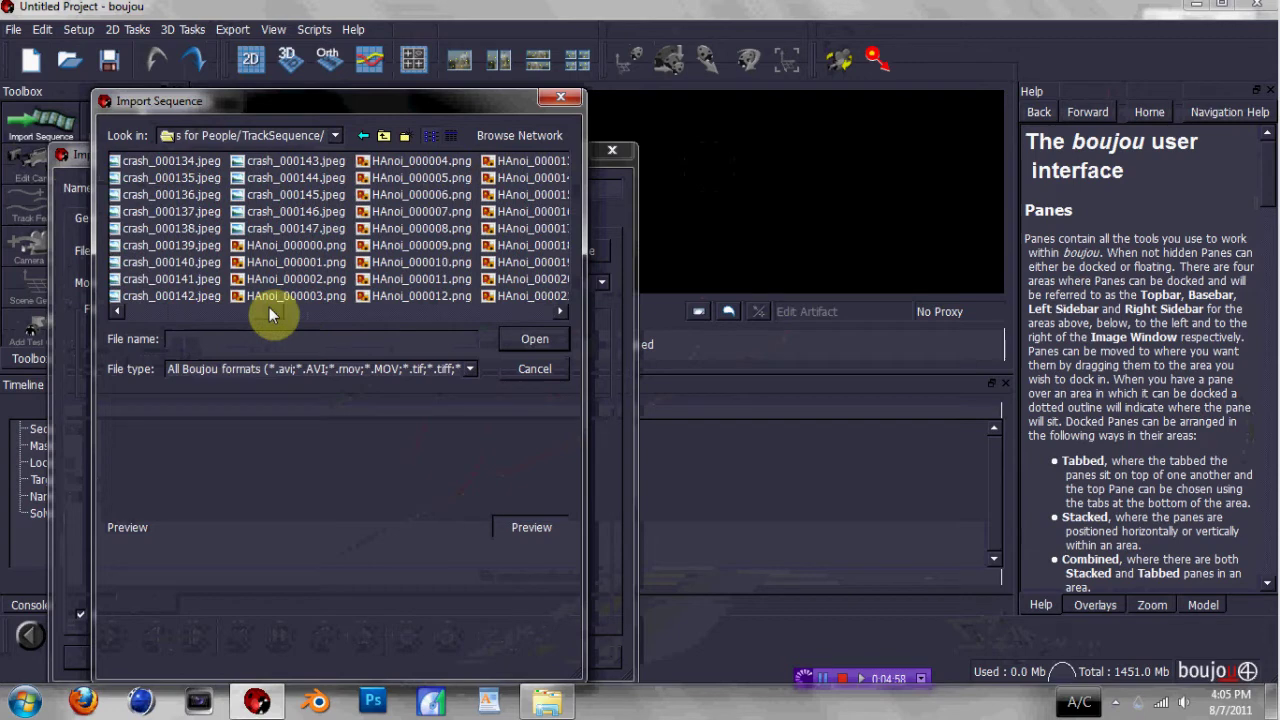
{"action": "double_click", "coordinate": [259, 250]}
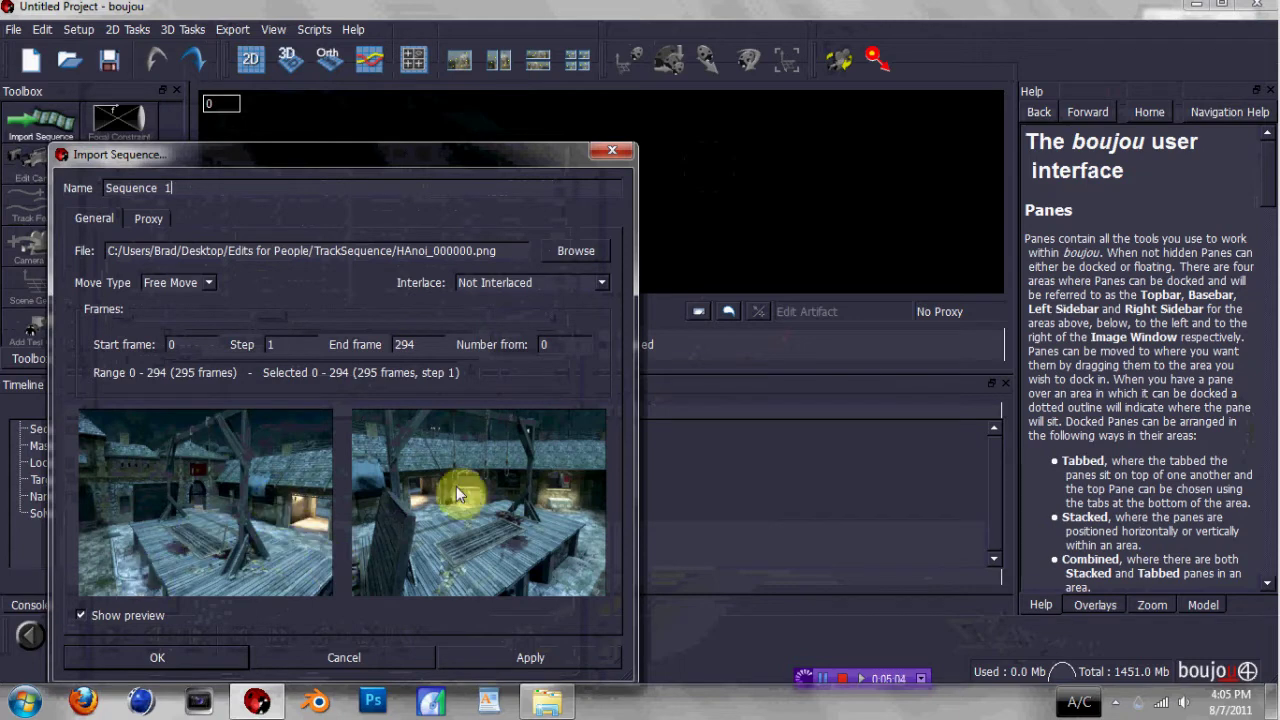
{"action": "left_click", "coordinate": [509, 652]}
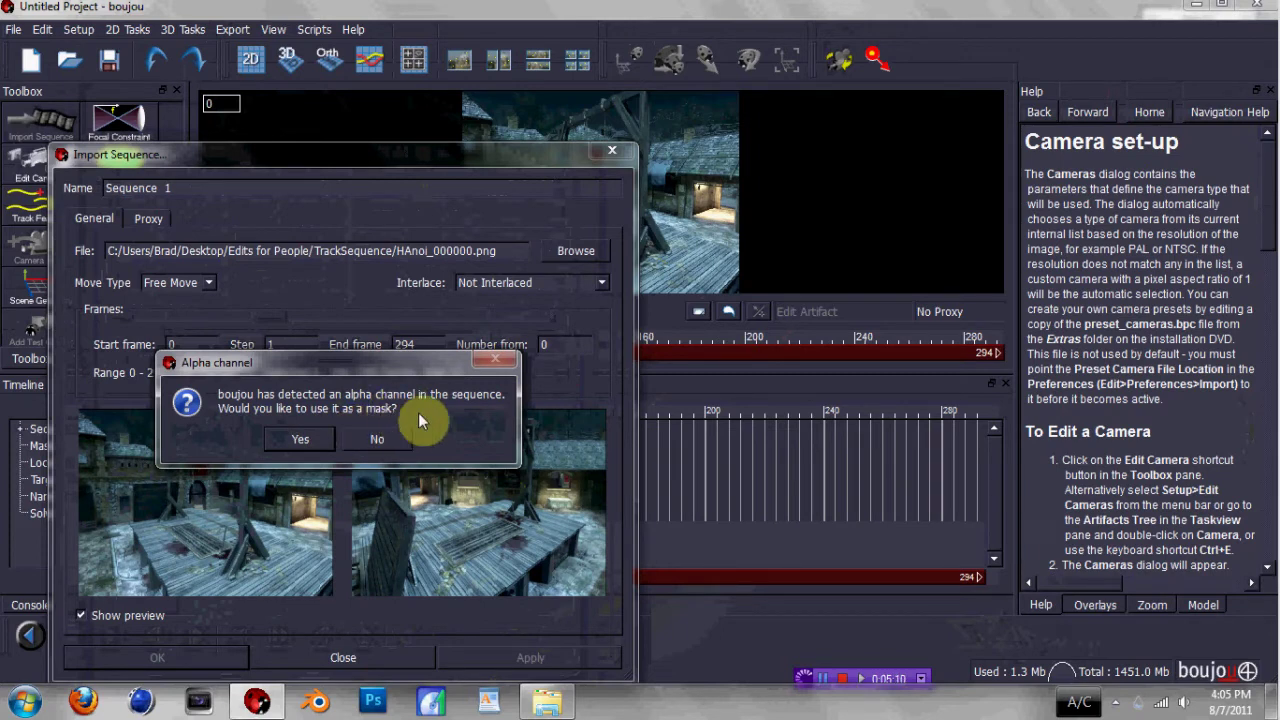
{"action": "left_click", "coordinate": [397, 447]}
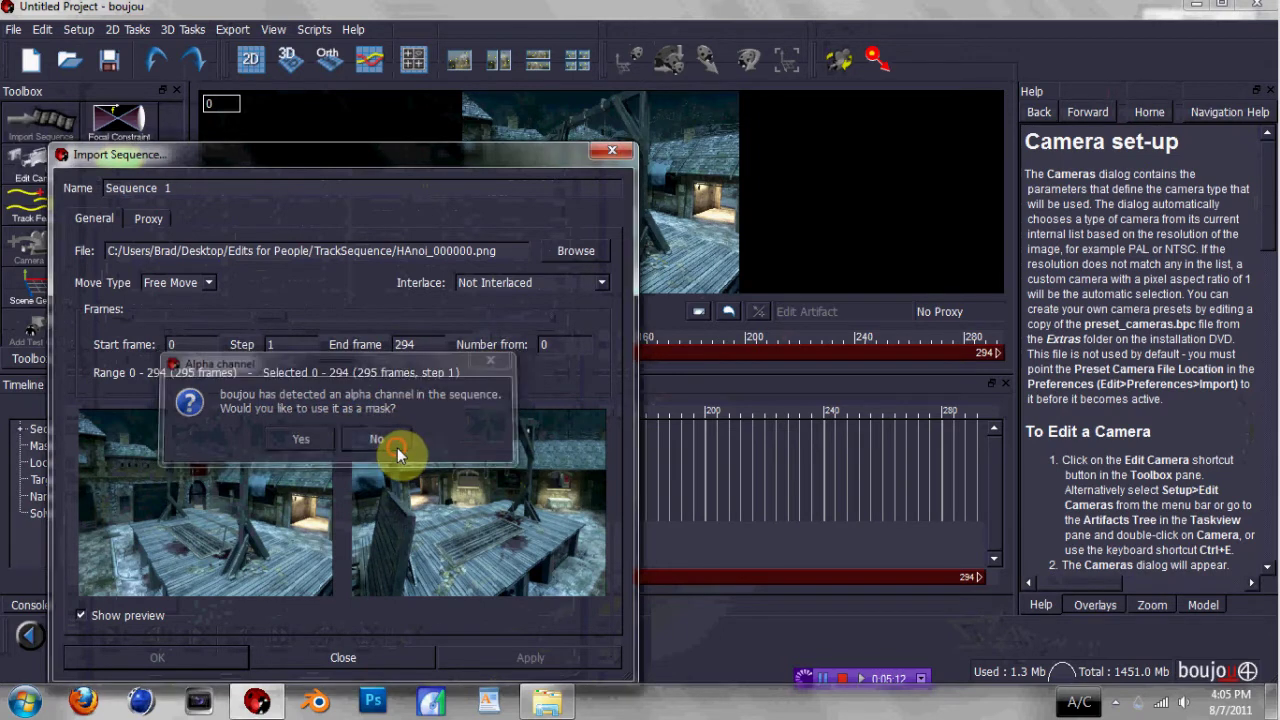
{"action": "left_click", "coordinate": [326, 659]}
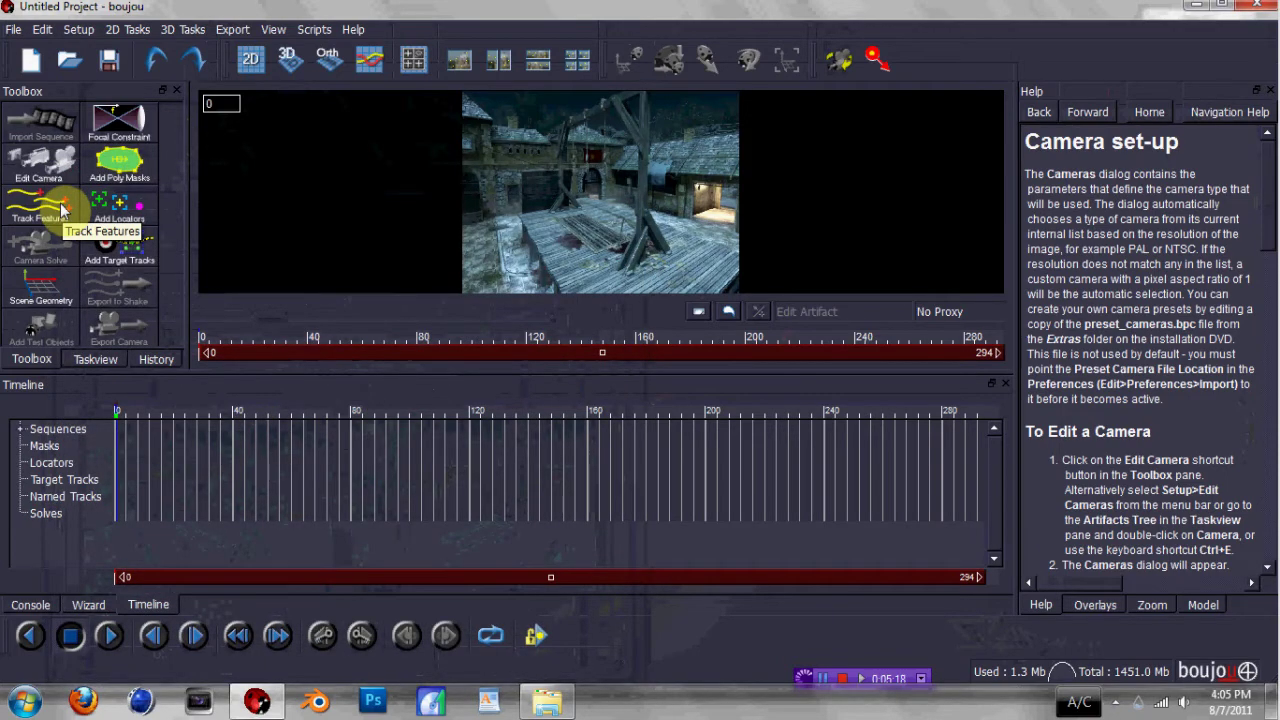
Track features over all frames with reduced sensitivity and the Large feature scale, and review the tracks up to frame 124.
{"action": "left_click", "coordinate": [62, 208]}
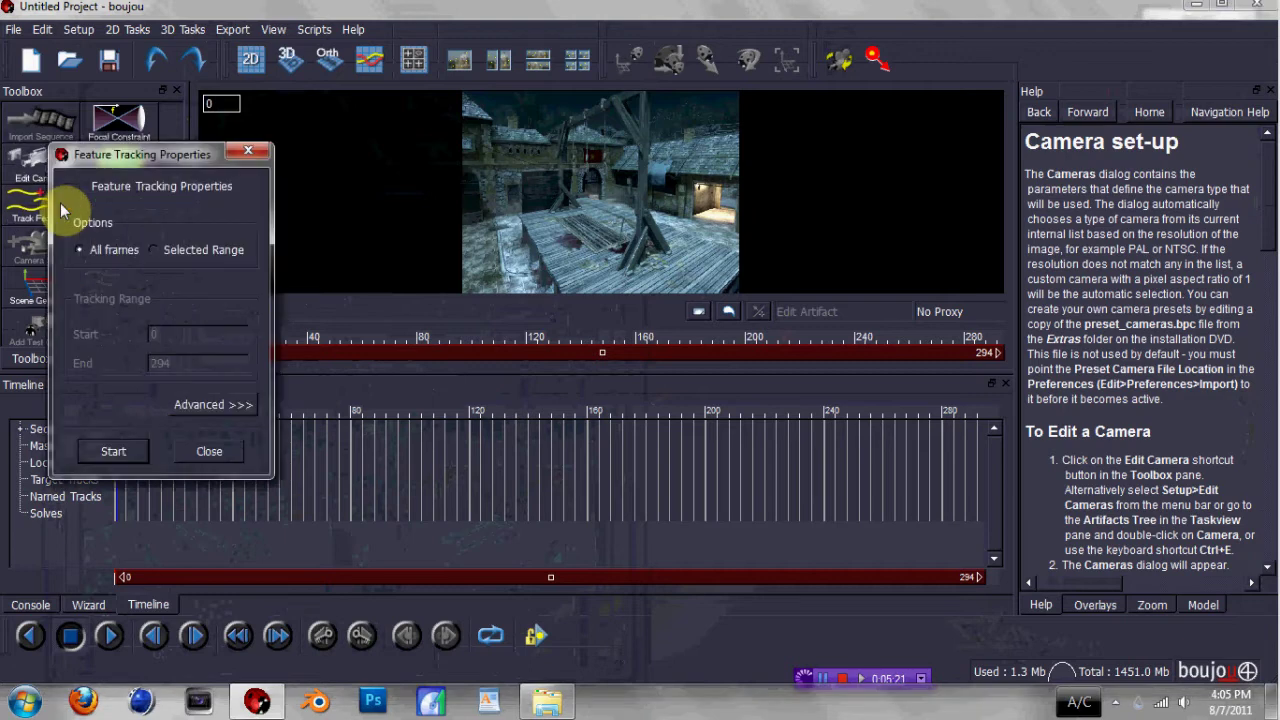
{"action": "left_click", "coordinate": [197, 403]}
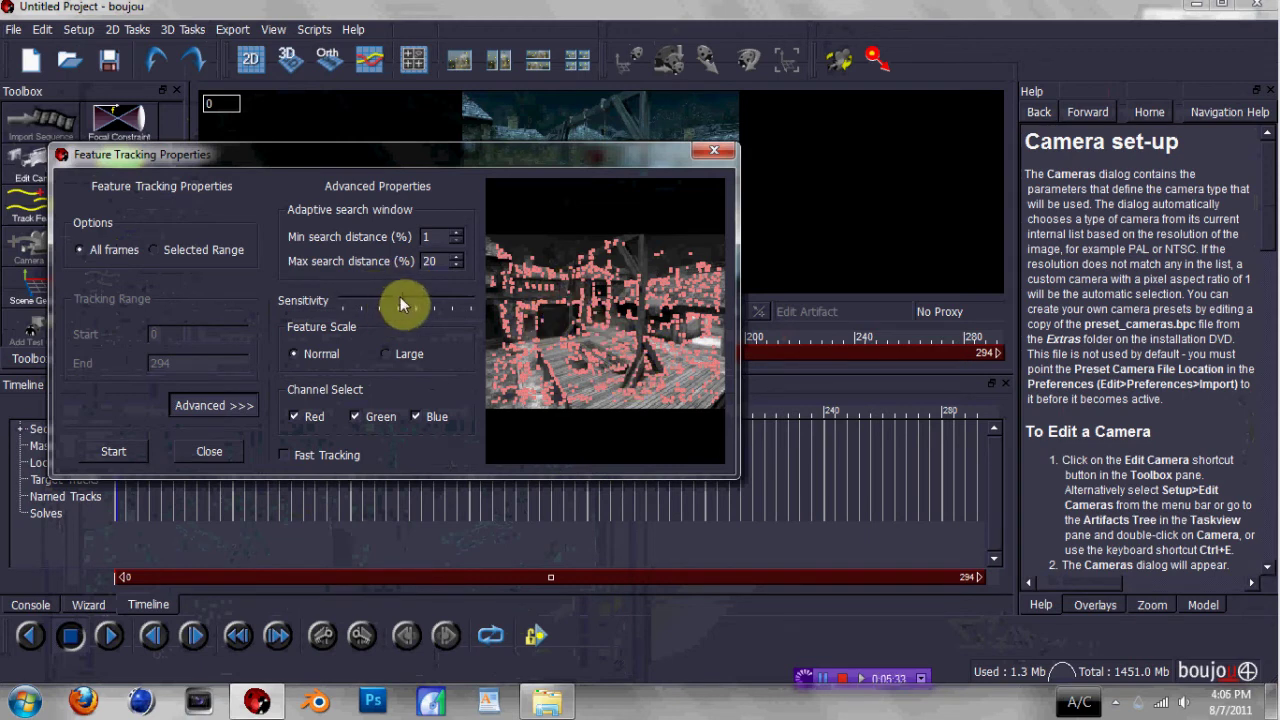
{"action": "left_click_drag", "start_coordinate": [400, 303], "coordinate": [365, 316]}
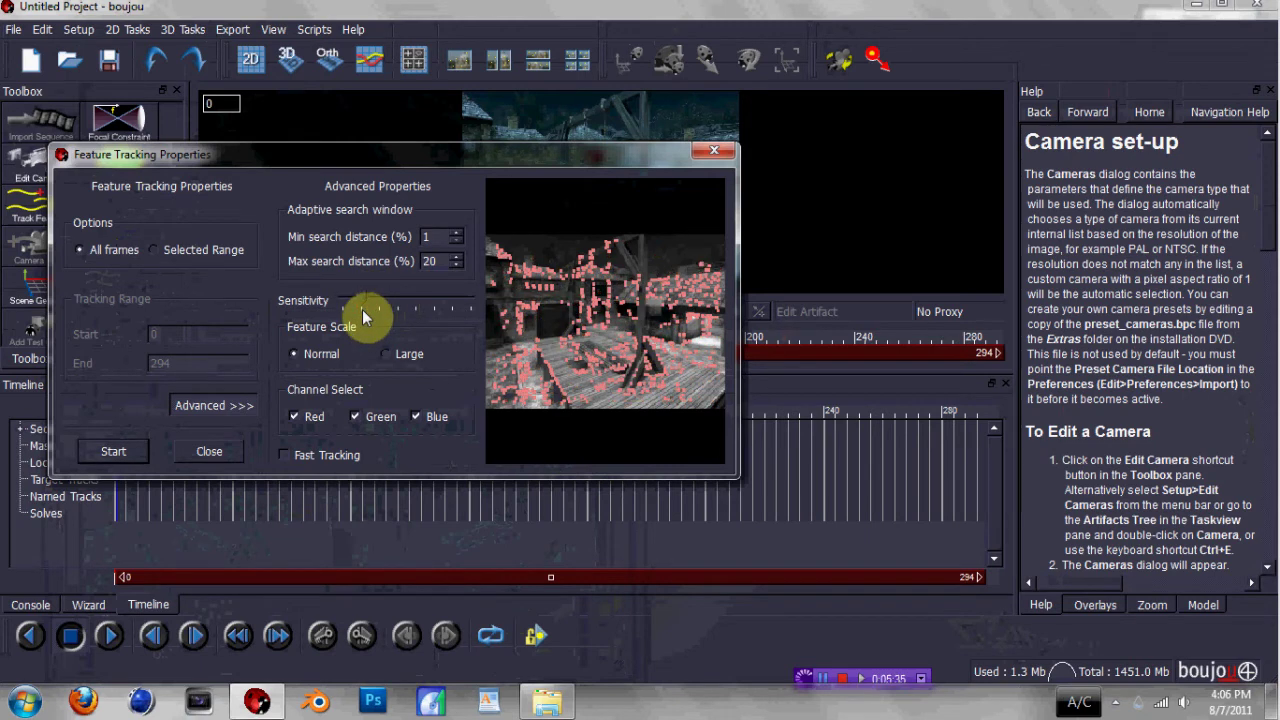
{"action": "left_click", "coordinate": [387, 353]}
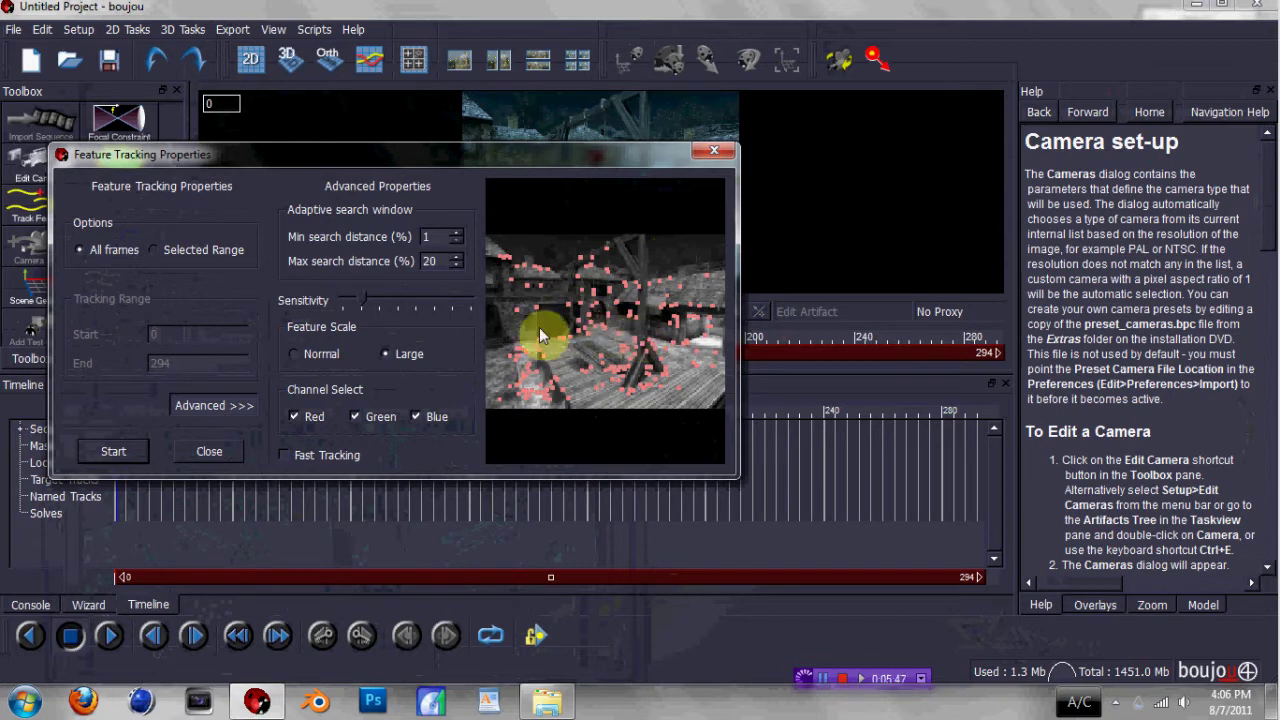
{"action": "left_click", "coordinate": [118, 451]}
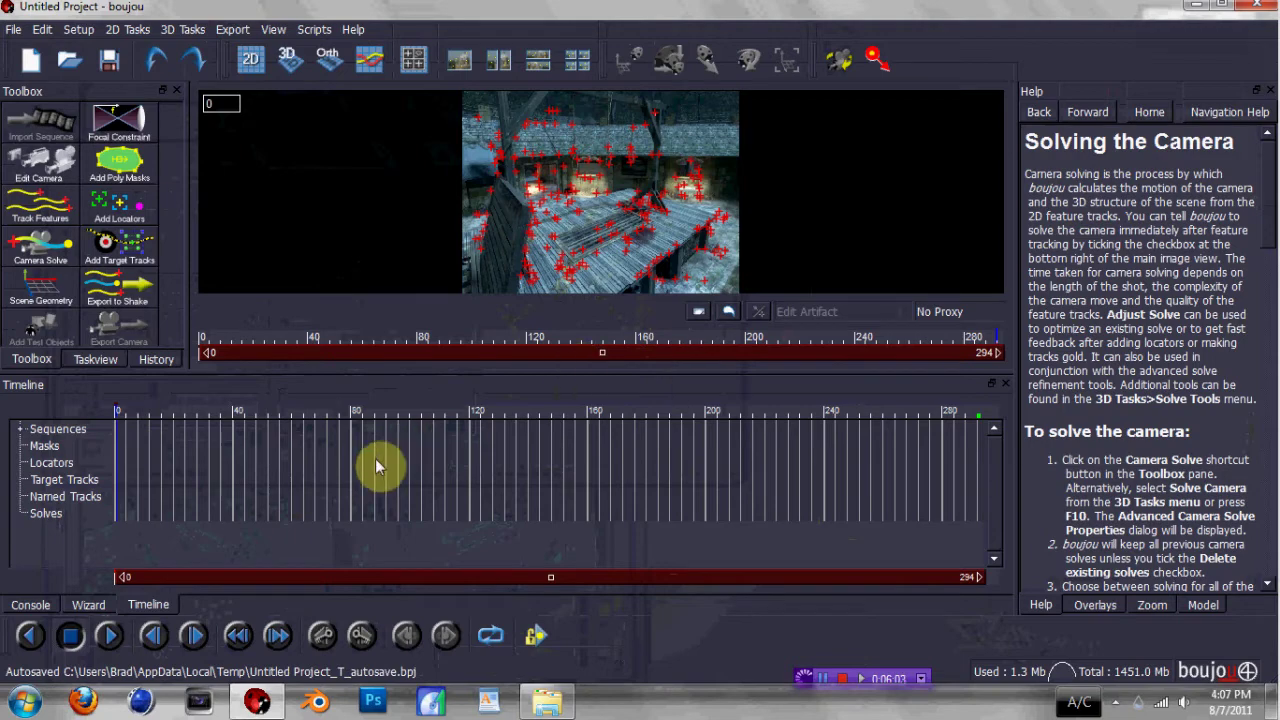
{"action": "left_click_drag", "start_coordinate": [375, 458], "coordinate": [484, 478]}
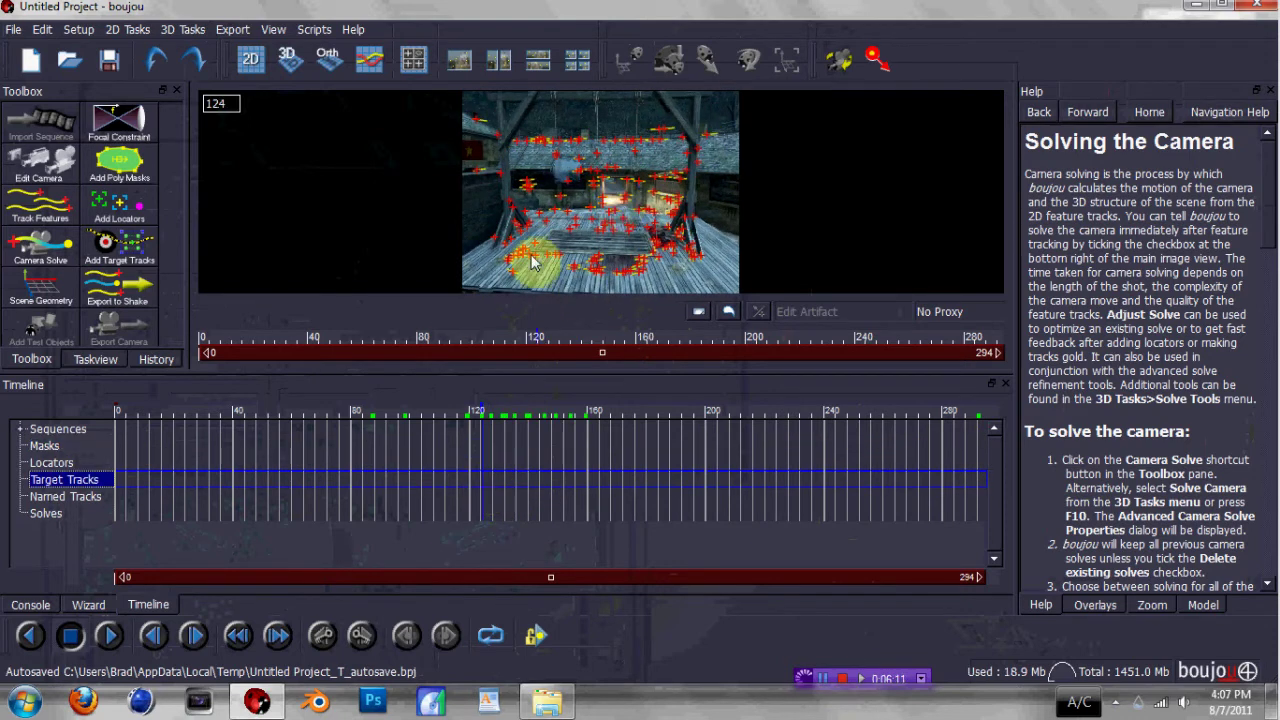
Toggle the camera path smoothness optimization, solve the camera for all frames, and check the solved points across the sequence.
{"action": "left_click", "coordinate": [36, 248]}
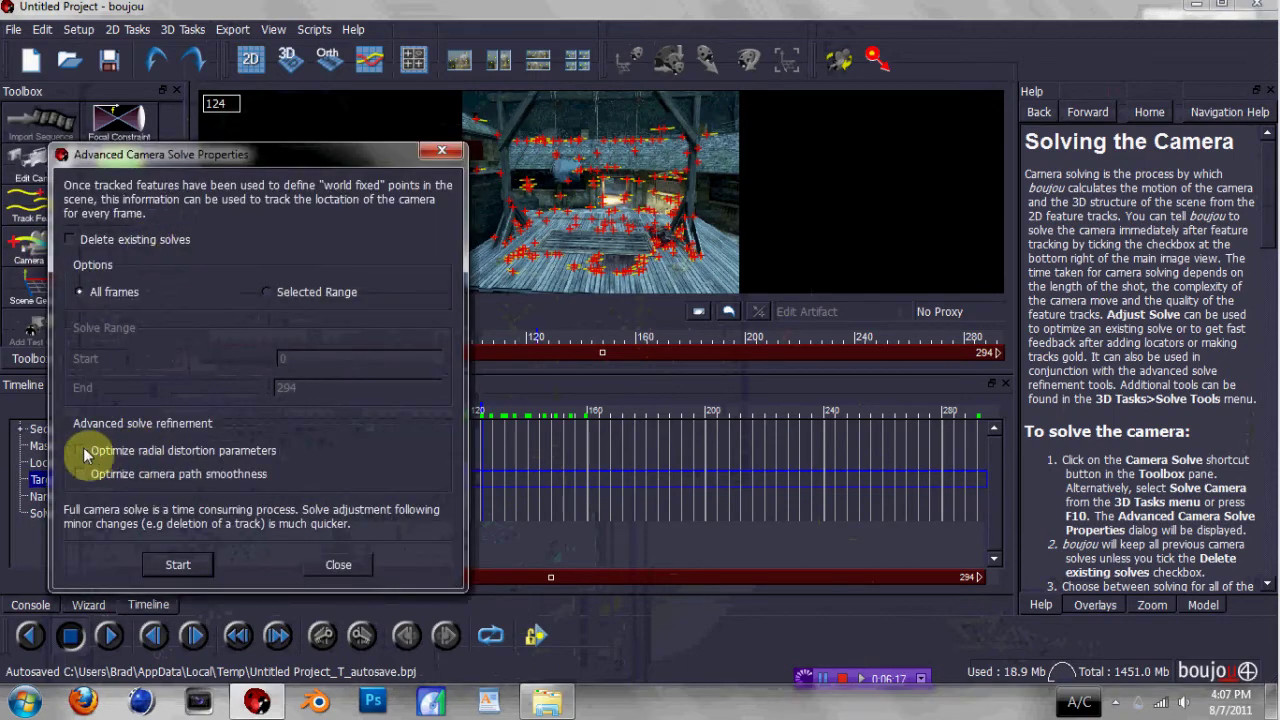
{"action": "left_click", "coordinate": [80, 475]}
{"action": "left_click", "coordinate": [178, 566]}
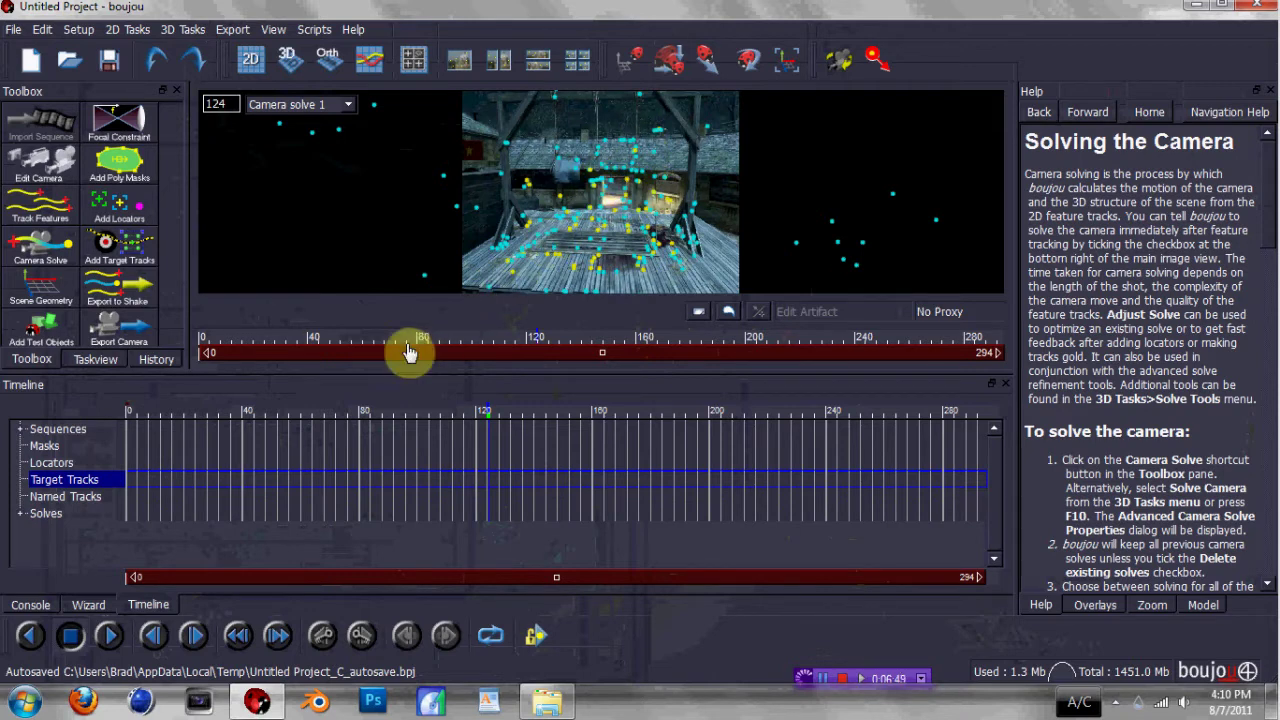
{"action": "left_click_drag", "start_coordinate": [306, 346], "coordinate": [692, 335]}
{"action": "left_click", "coordinate": [394, 304]}
{"action": "left_click_drag", "start_coordinate": [406, 346], "coordinate": [435, 341]}
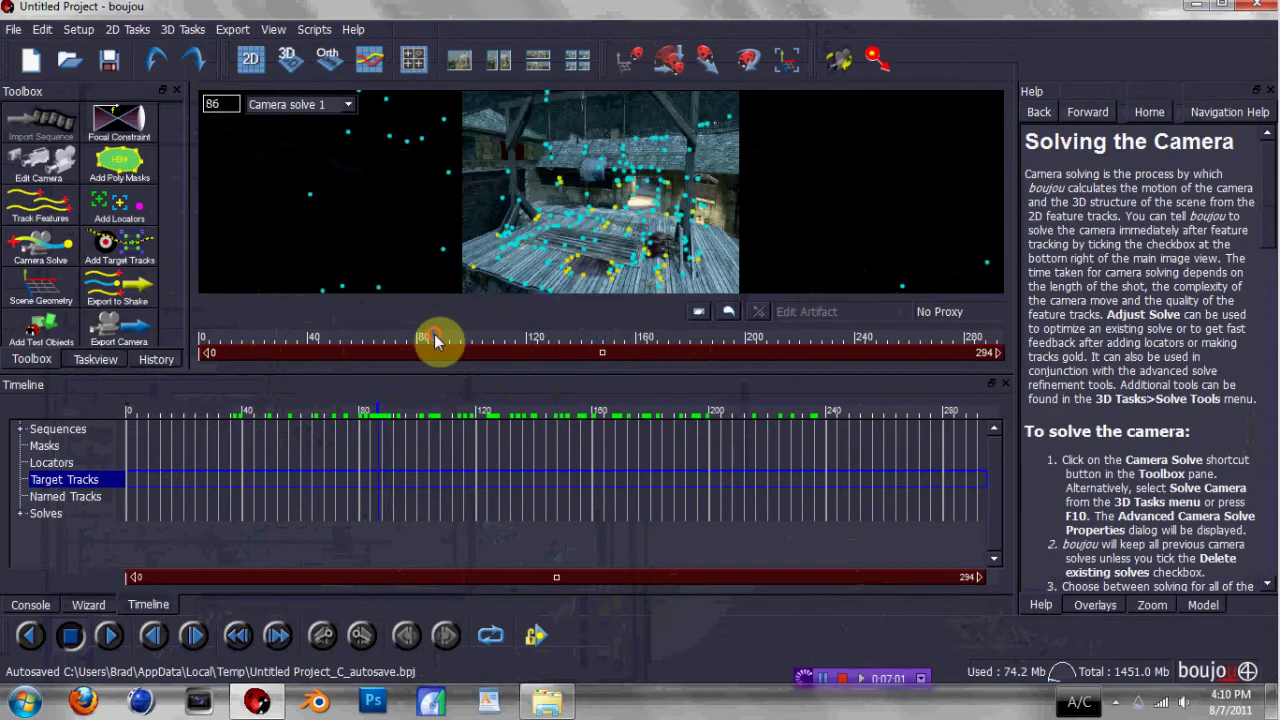
{"action": "left_click_drag", "start_coordinate": [435, 341], "coordinate": [461, 340]}
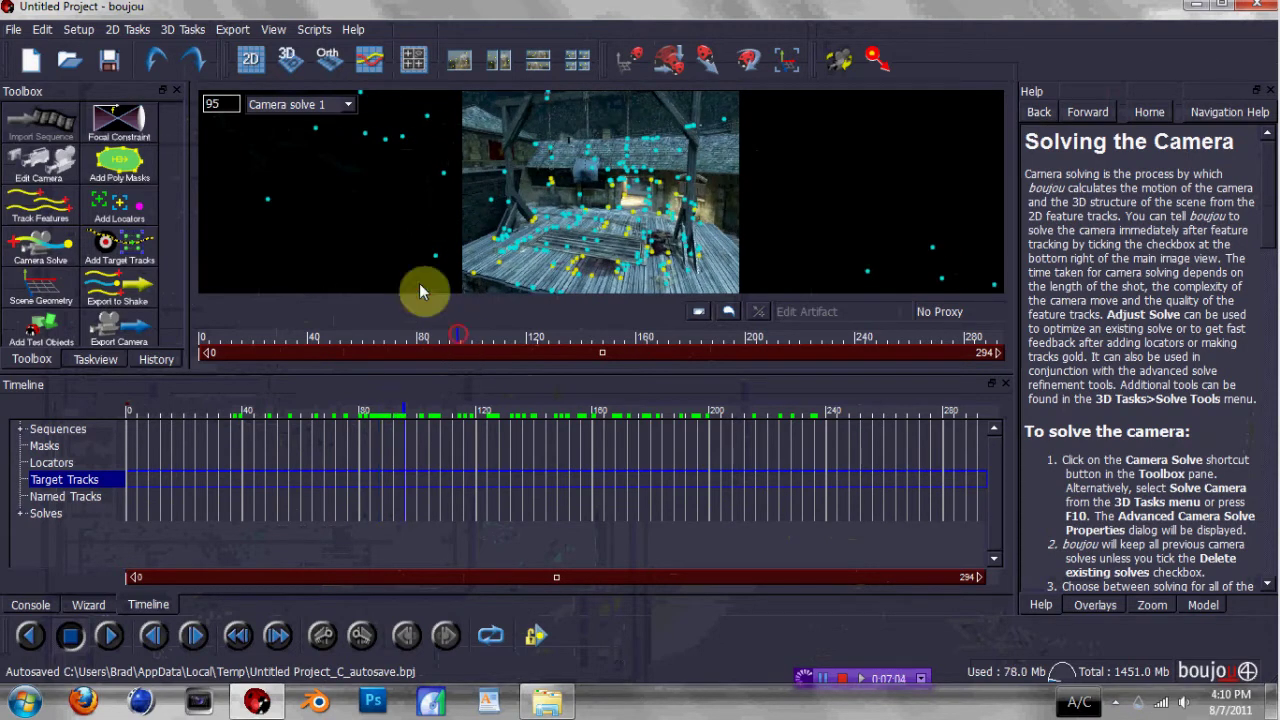
Assess the radial lens distortion automatically from Camera solve 1, and accept the estimate to adjust the solve.
{"action": "left_click", "coordinate": [183, 30]}
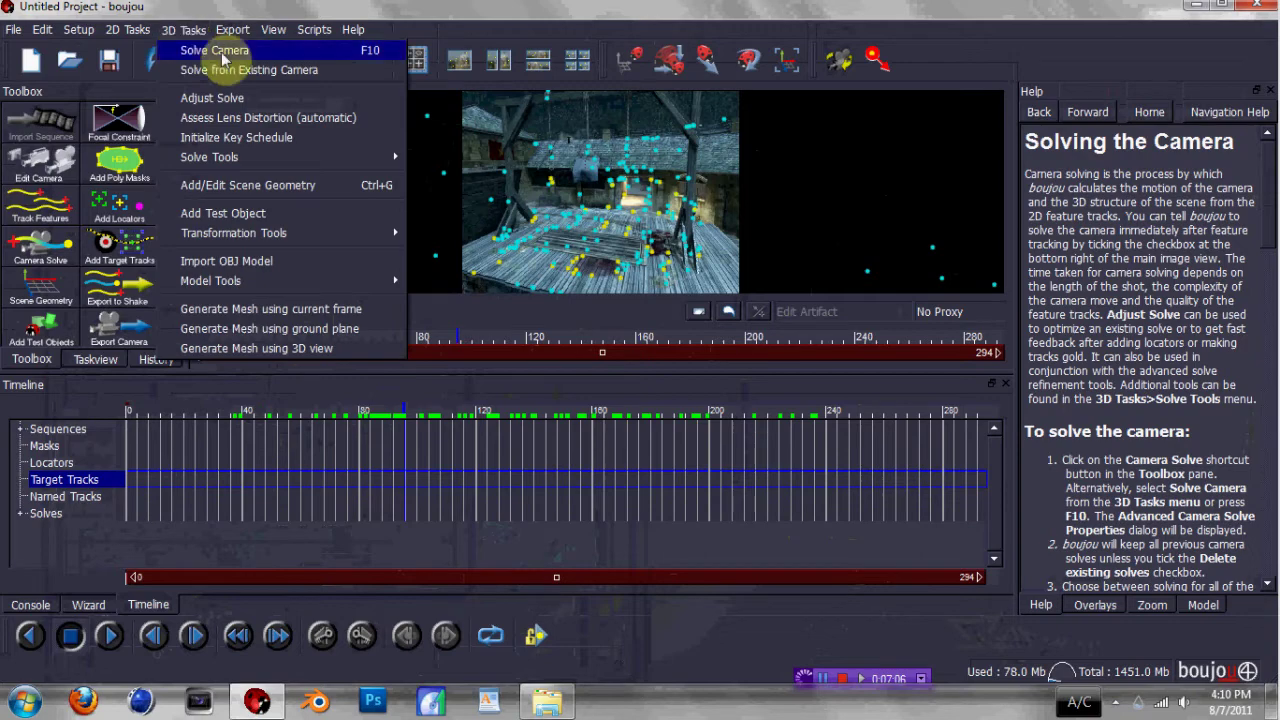
{"action": "left_click", "coordinate": [312, 118]}
{"action": "left_click", "coordinate": [525, 216]}
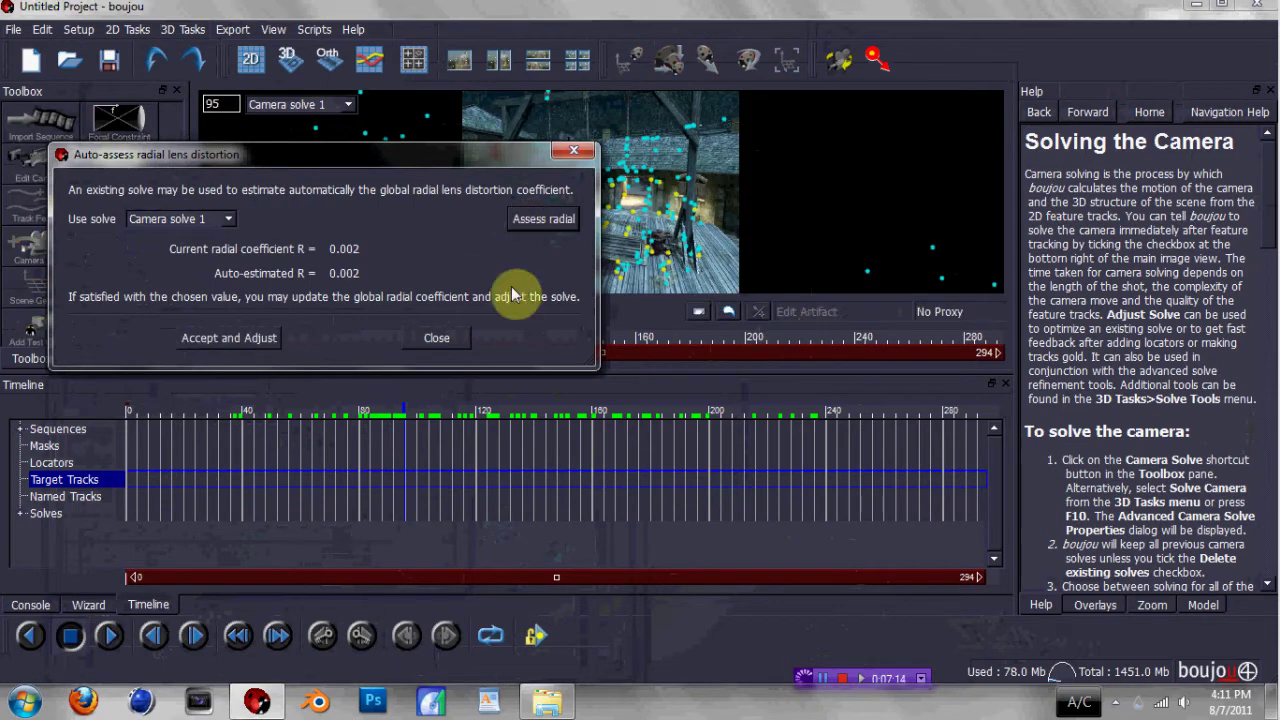
{"action": "left_click", "coordinate": [247, 341]}
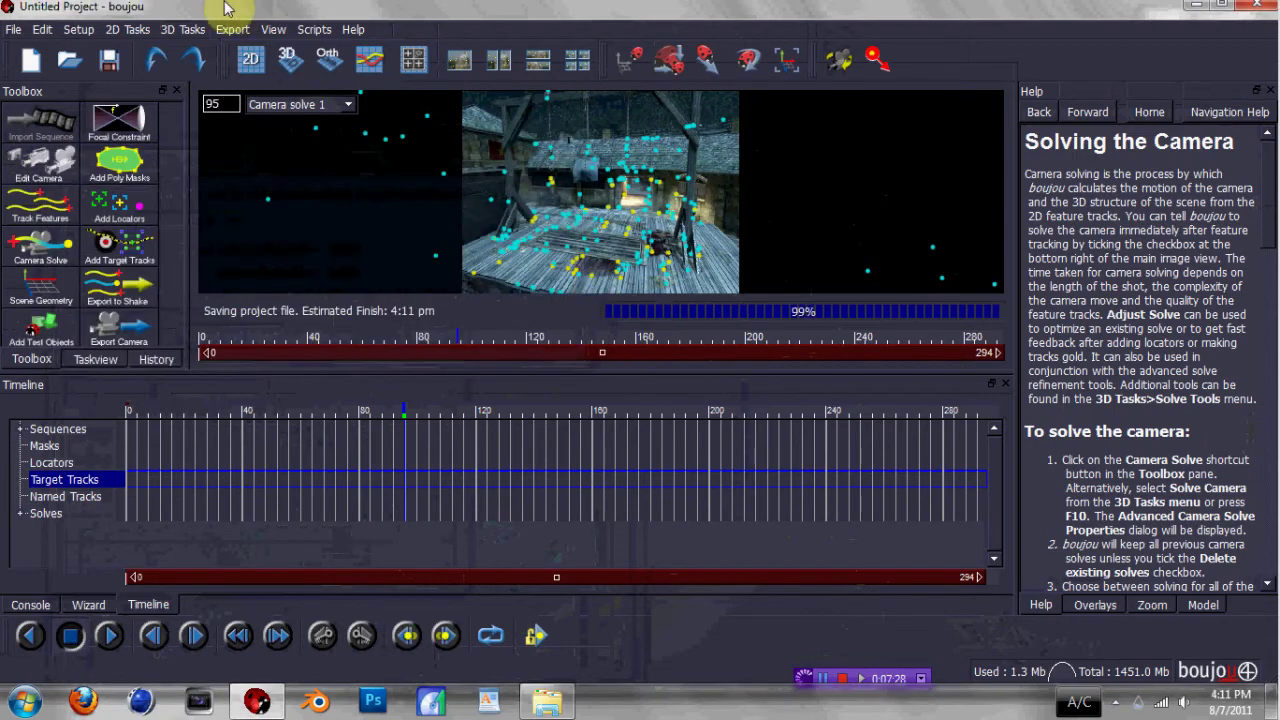
Try to reduce the solved points with the Filter Structure tool, and check them at frame 124.
{"action": "left_click", "coordinate": [172, 30]}
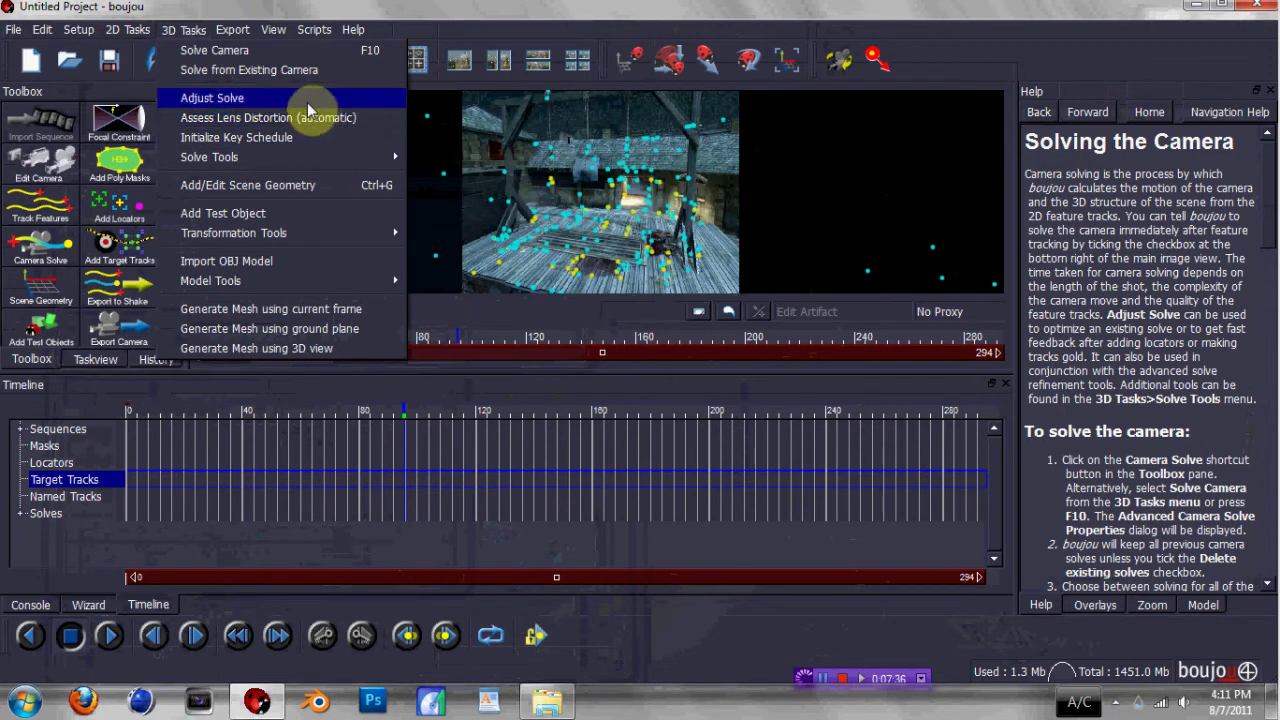
{"action": "mouse_move", "coordinate": [325, 280]}
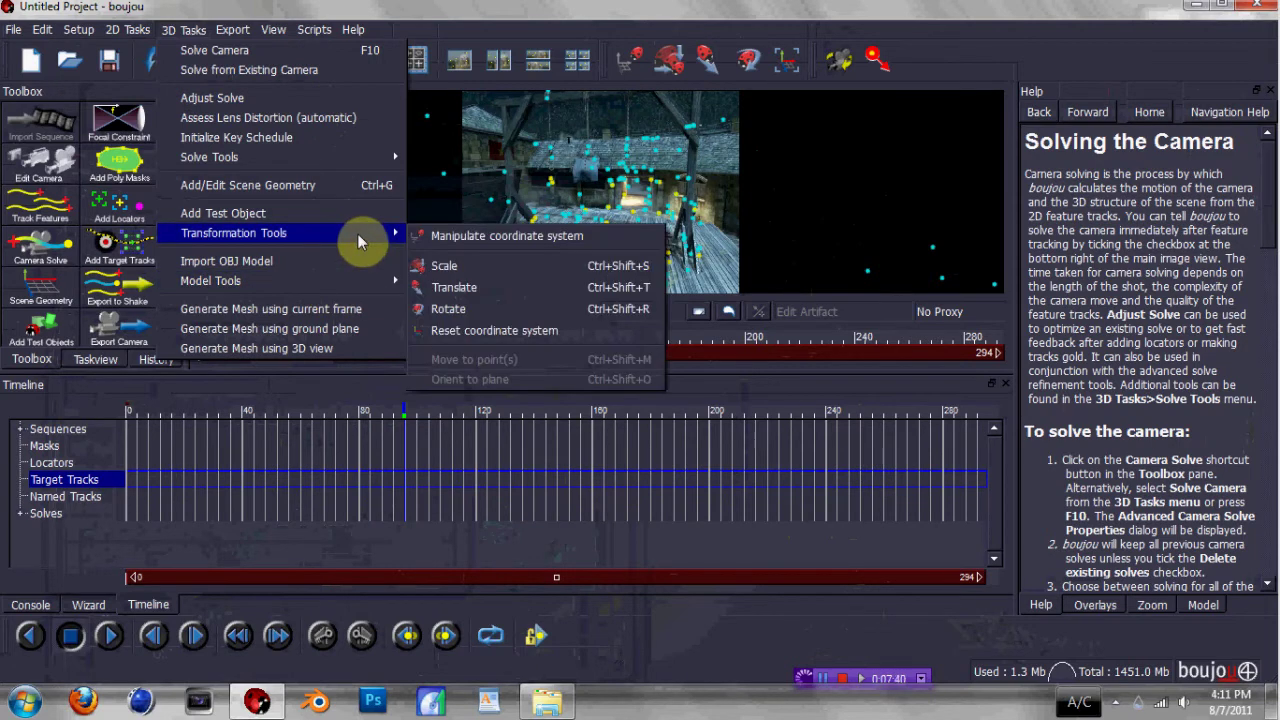
{"action": "mouse_move", "coordinate": [357, 160]}
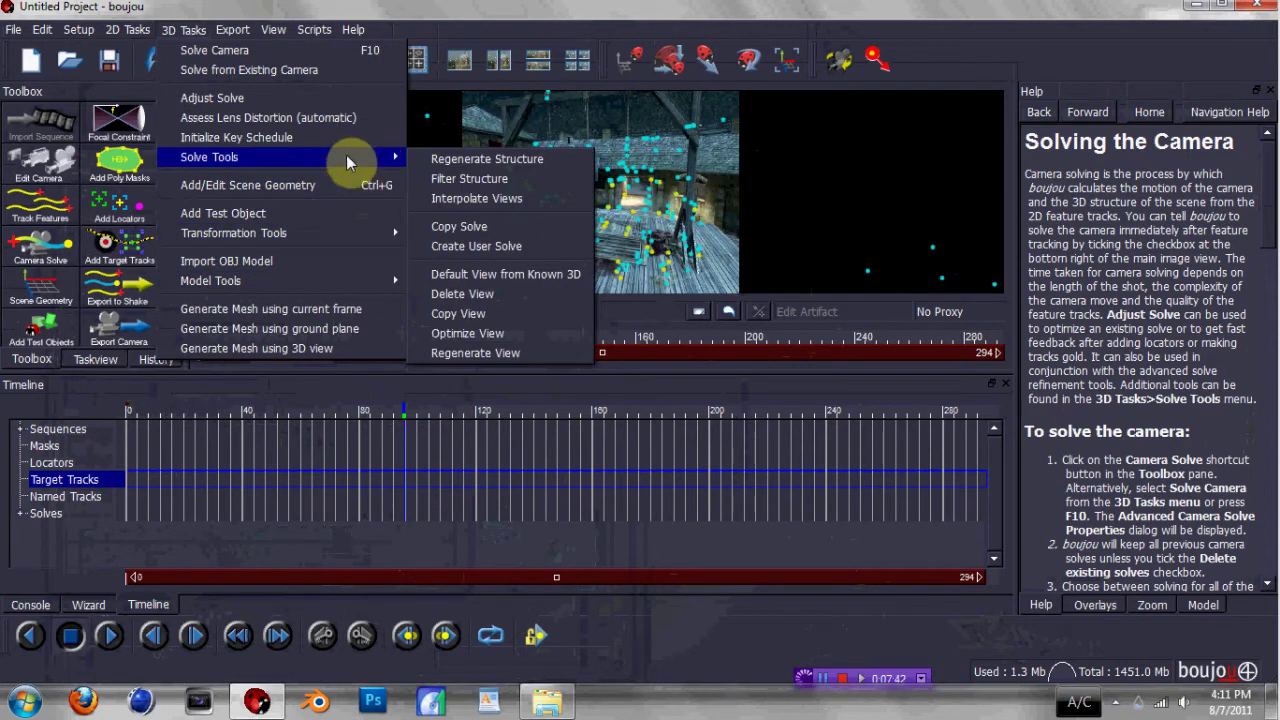
{"action": "left_click", "coordinate": [445, 178]}
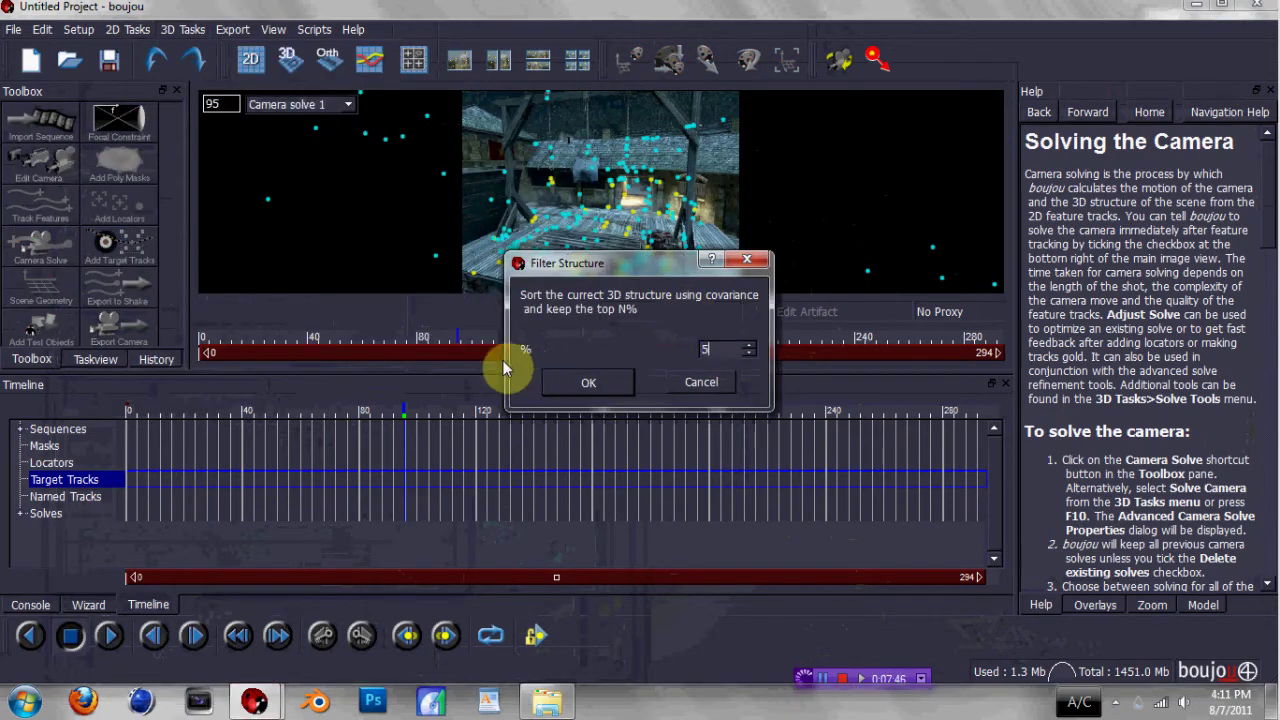
{"action": "left_click", "coordinate": [561, 379]}
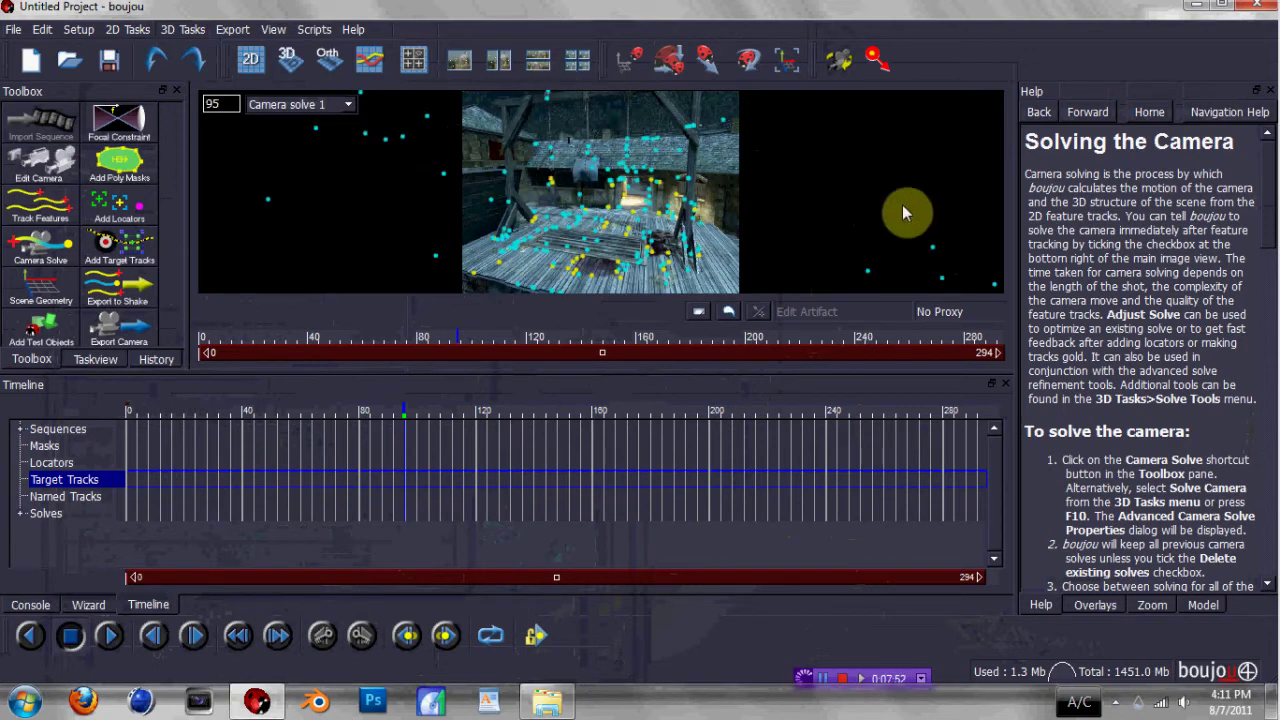
{"action": "mouse_move", "coordinate": [457, 340]}
{"action": "left_mouse_down"}
{"action": "mouse_move", "coordinate": [823, 337]}
{"action": "mouse_move", "coordinate": [541, 341]}
{"action": "left_mouse_up"}
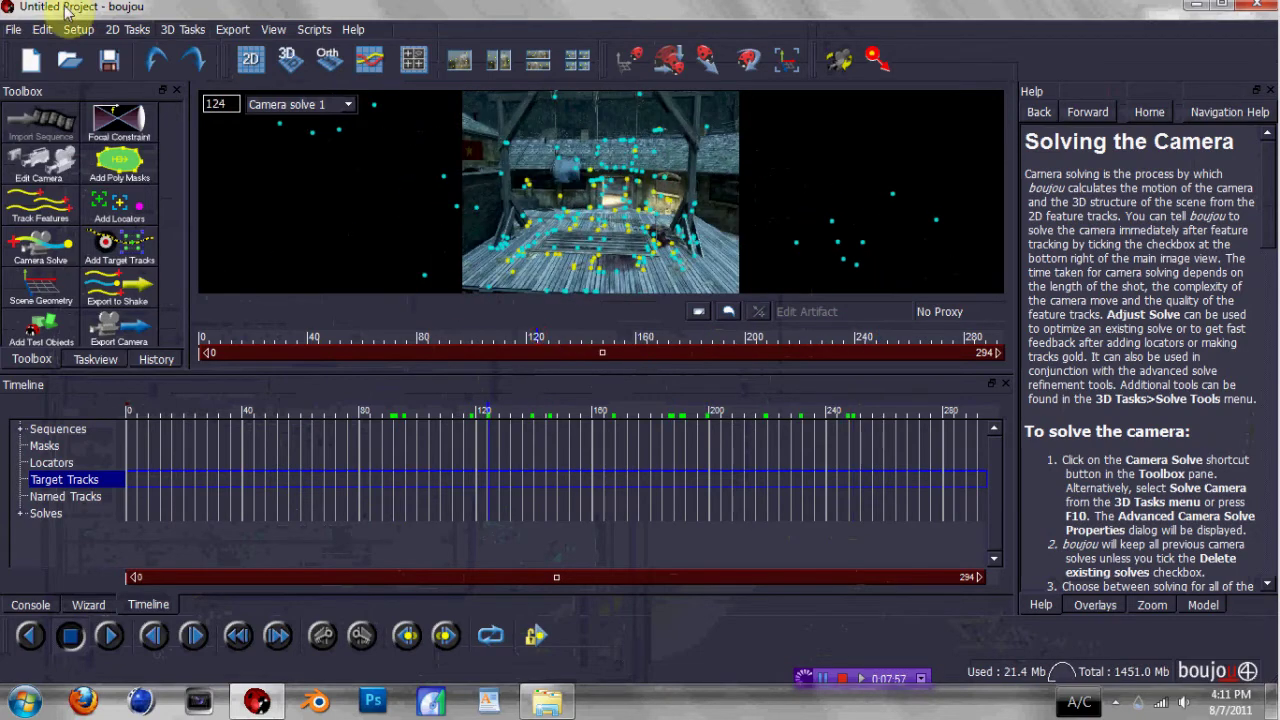
Filter the solve's 3D structure to keep the top 50%, and return to frame 0 to check the remaining points.
{"action": "left_click", "coordinate": [183, 29]}
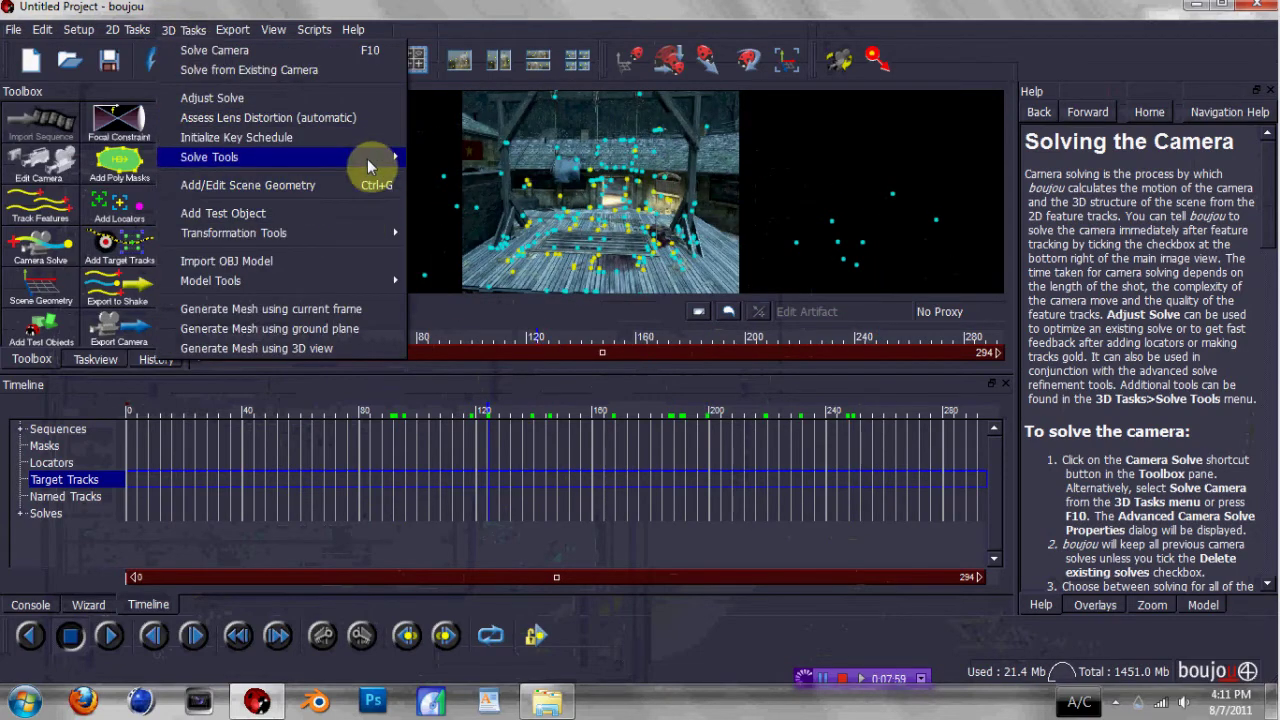
{"action": "mouse_move", "coordinate": [368, 166]}
{"action": "left_click", "coordinate": [449, 173]}
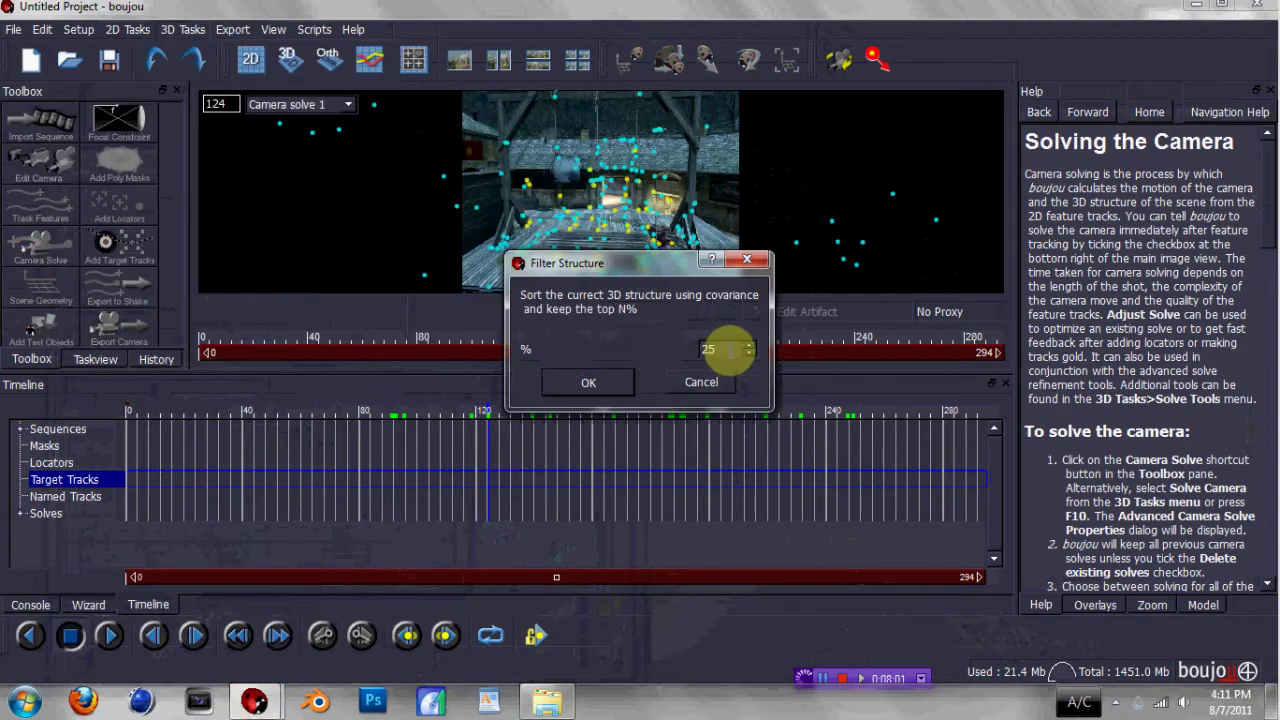
{"action": "double_click", "coordinate": [727, 349]}
{"action": "type", "text": "50"}
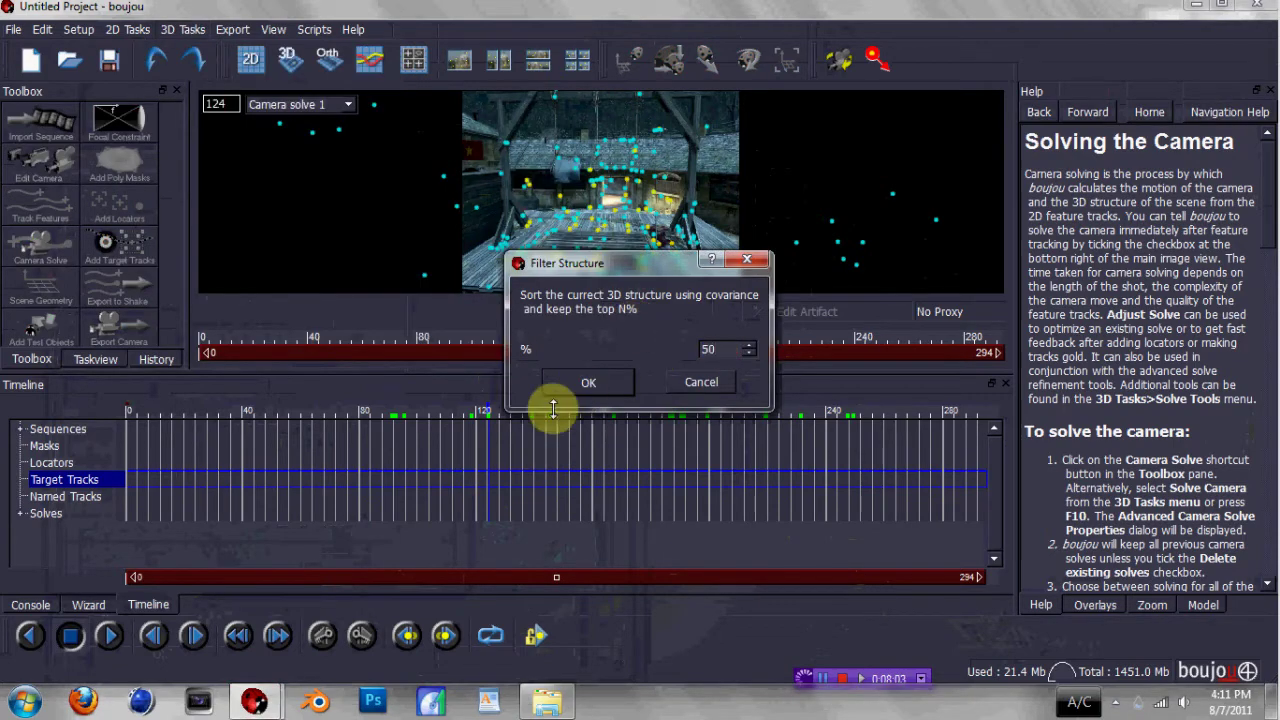
{"action": "left_click", "coordinate": [571, 390]}
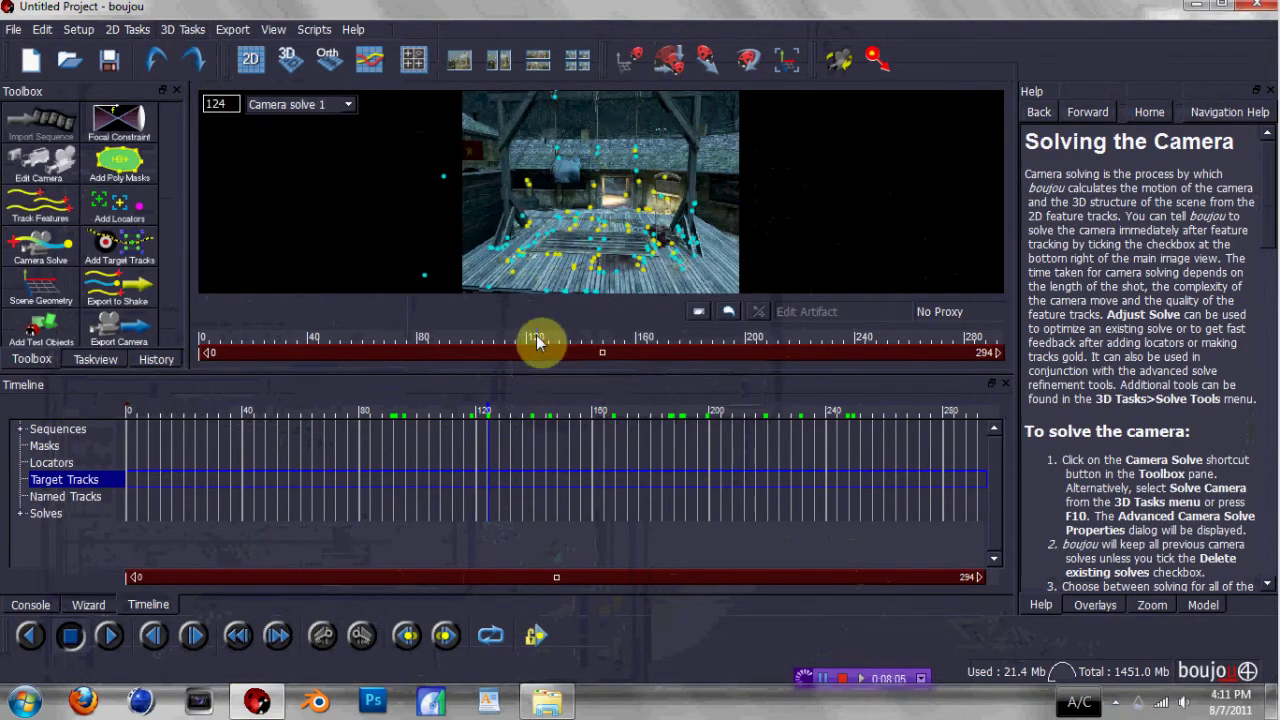
{"action": "left_click", "coordinate": [428, 340]}
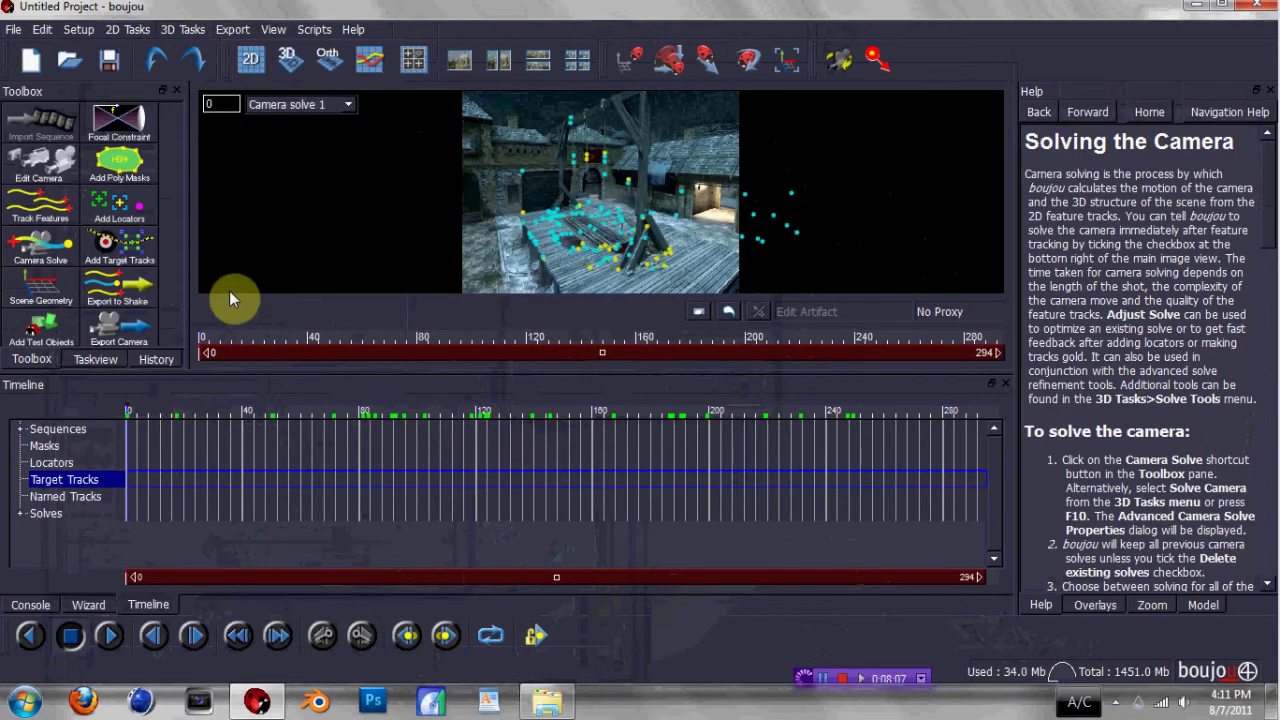
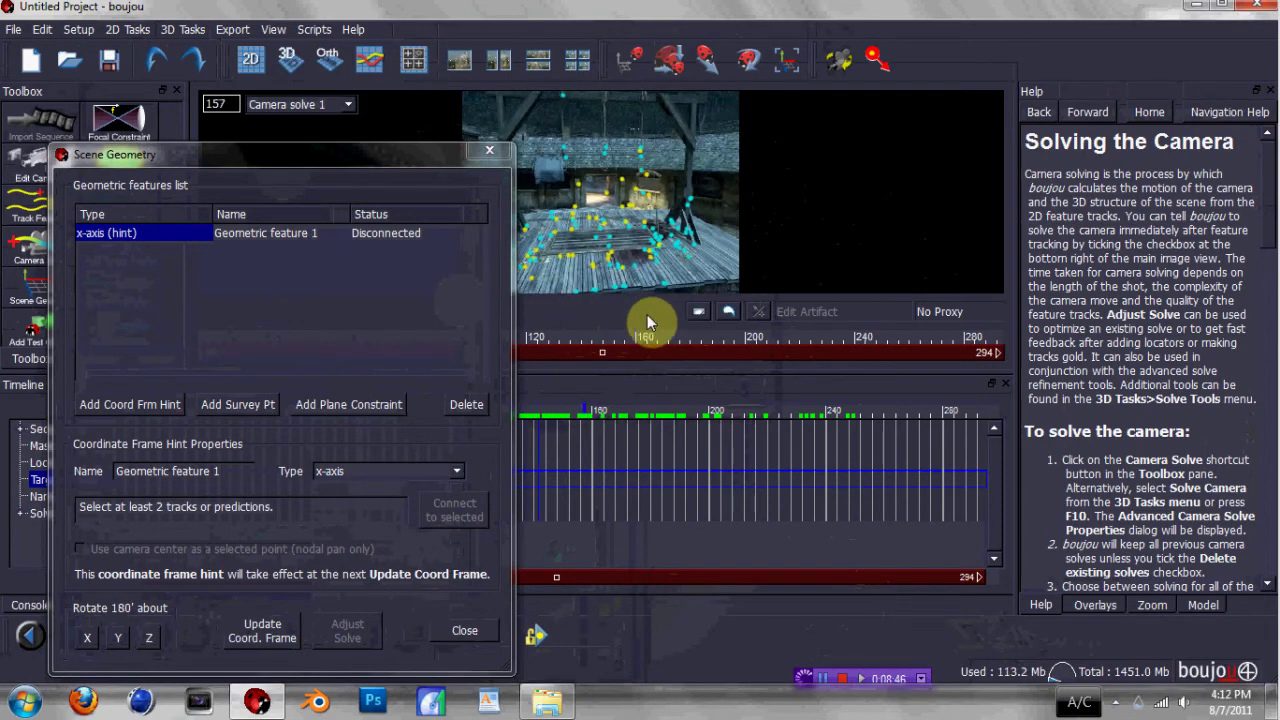
Connect the x-axis coordinate frame hint to two selected tracks on the wooden platform.
{"action": "left_click", "coordinate": [557, 239]}
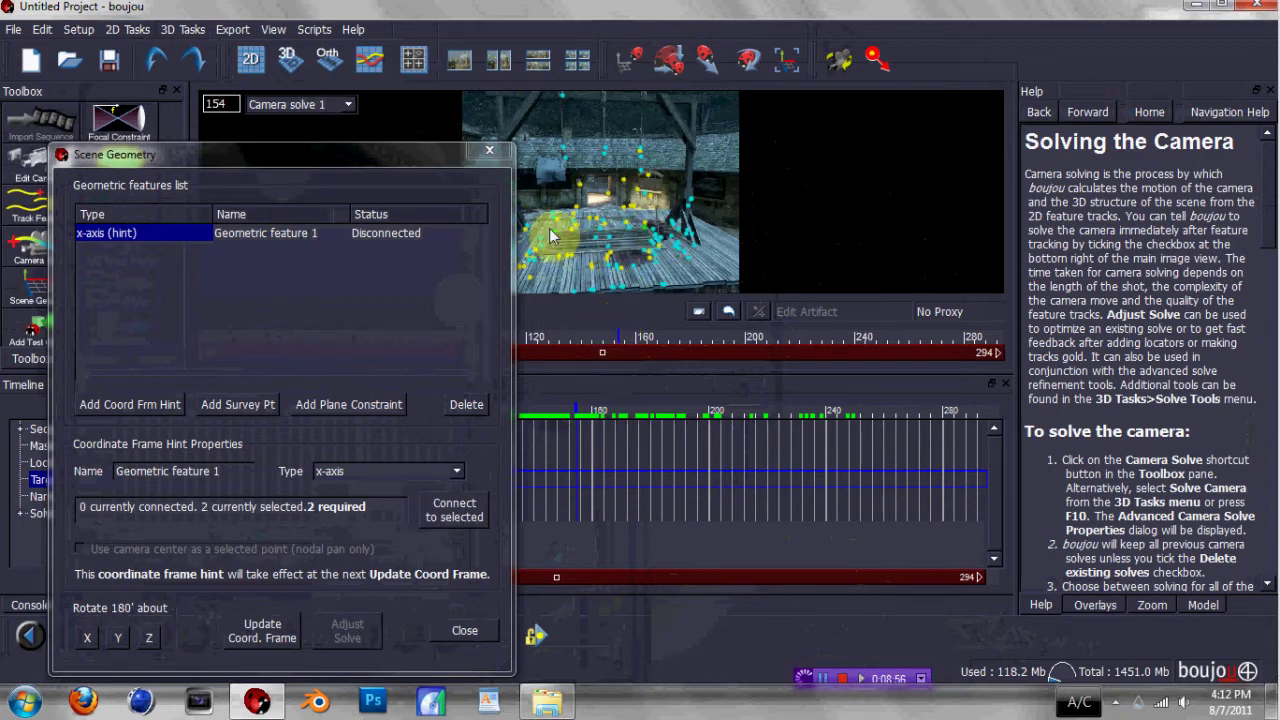
{"action": "mouse_move", "coordinate": [616, 342]}
{"action": "left_mouse_down"}
{"action": "mouse_move", "coordinate": [564, 336]}
{"action": "mouse_move", "coordinate": [660, 336]}
{"action": "mouse_move", "coordinate": [549, 315]}
{"action": "mouse_move", "coordinate": [527, 290]}
{"action": "left_mouse_up"}
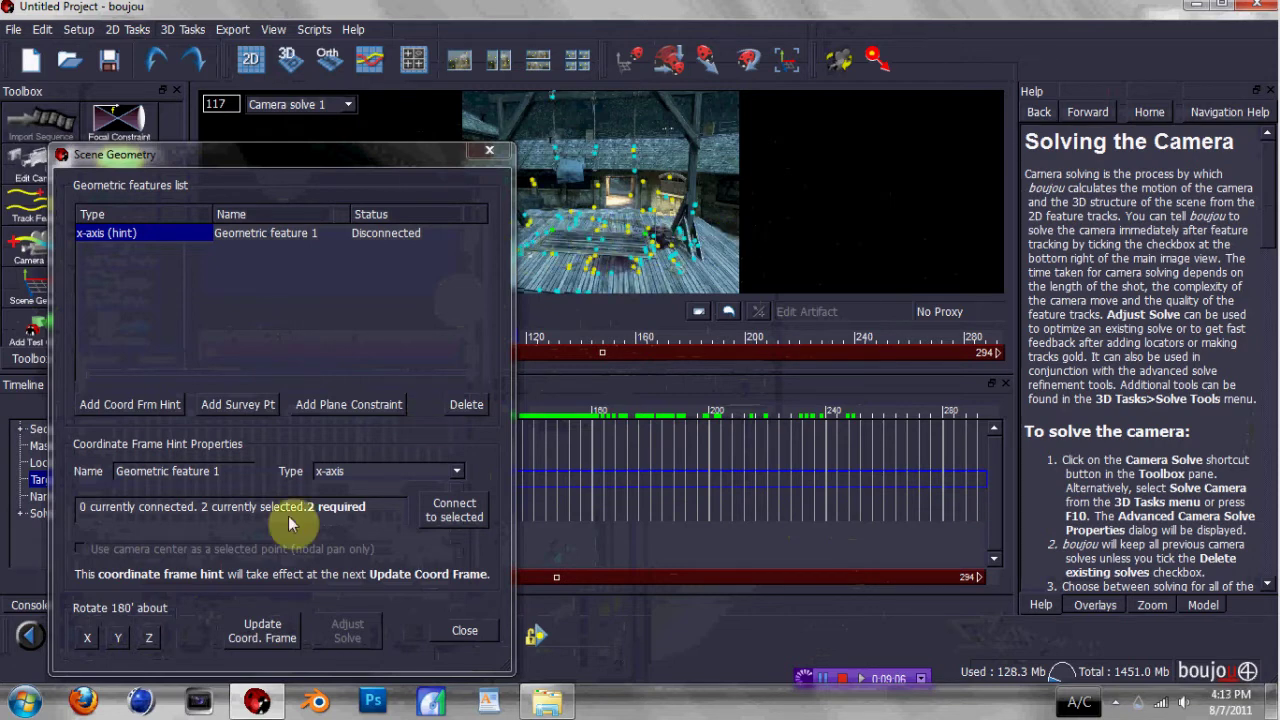
{"action": "left_click", "coordinate": [445, 512]}
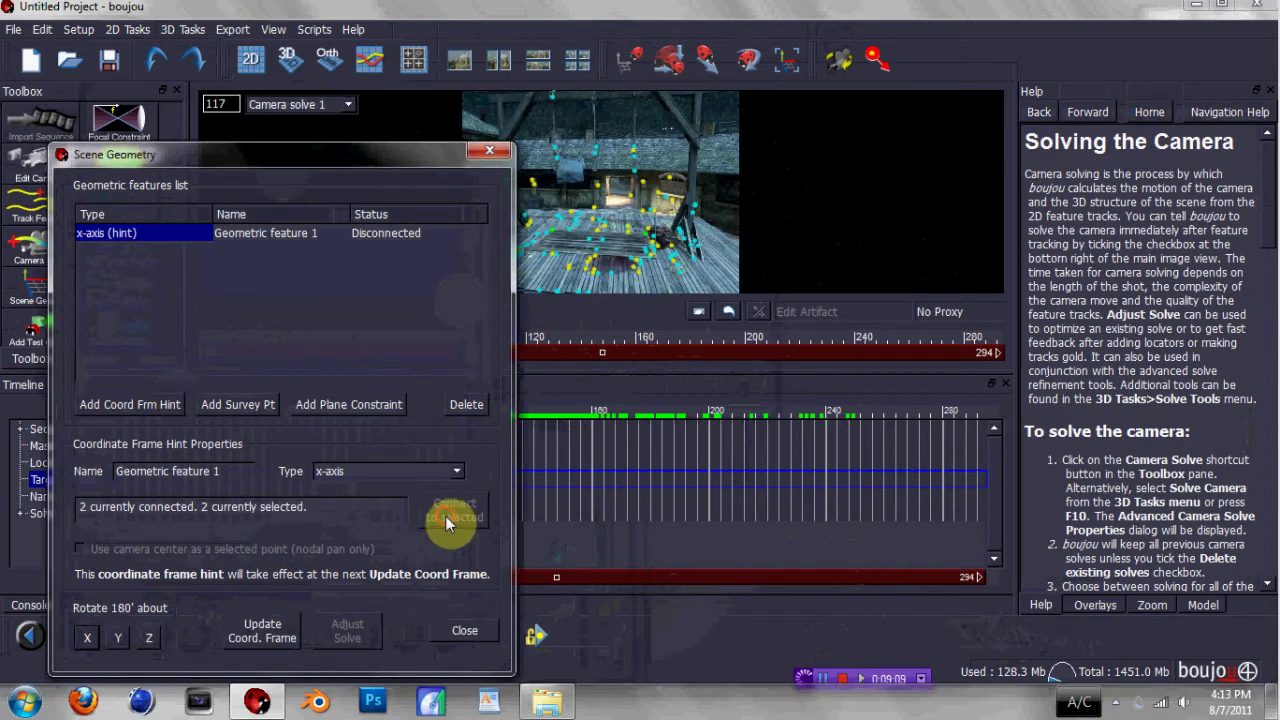
Add a second coordinate frame hint of type z-axis and connect it to two tracks on the wooden platform.
{"action": "left_click", "coordinate": [165, 413]}
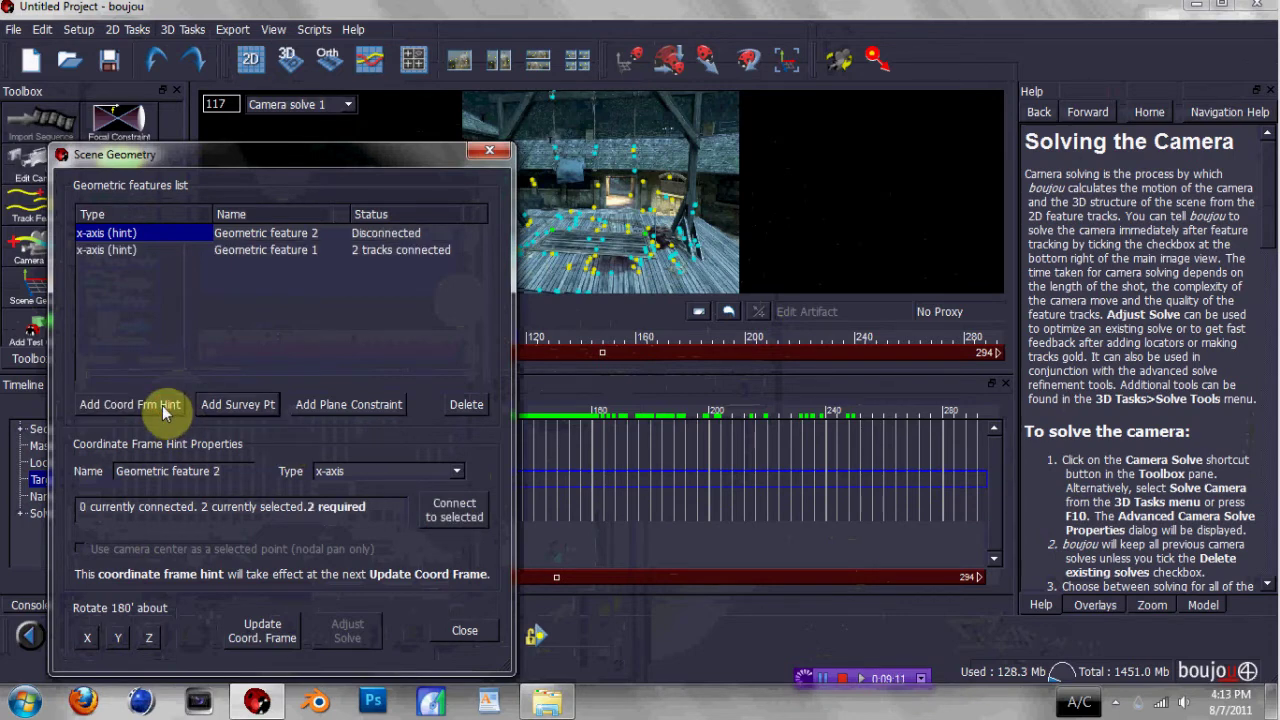
{"action": "left_click", "coordinate": [455, 474]}
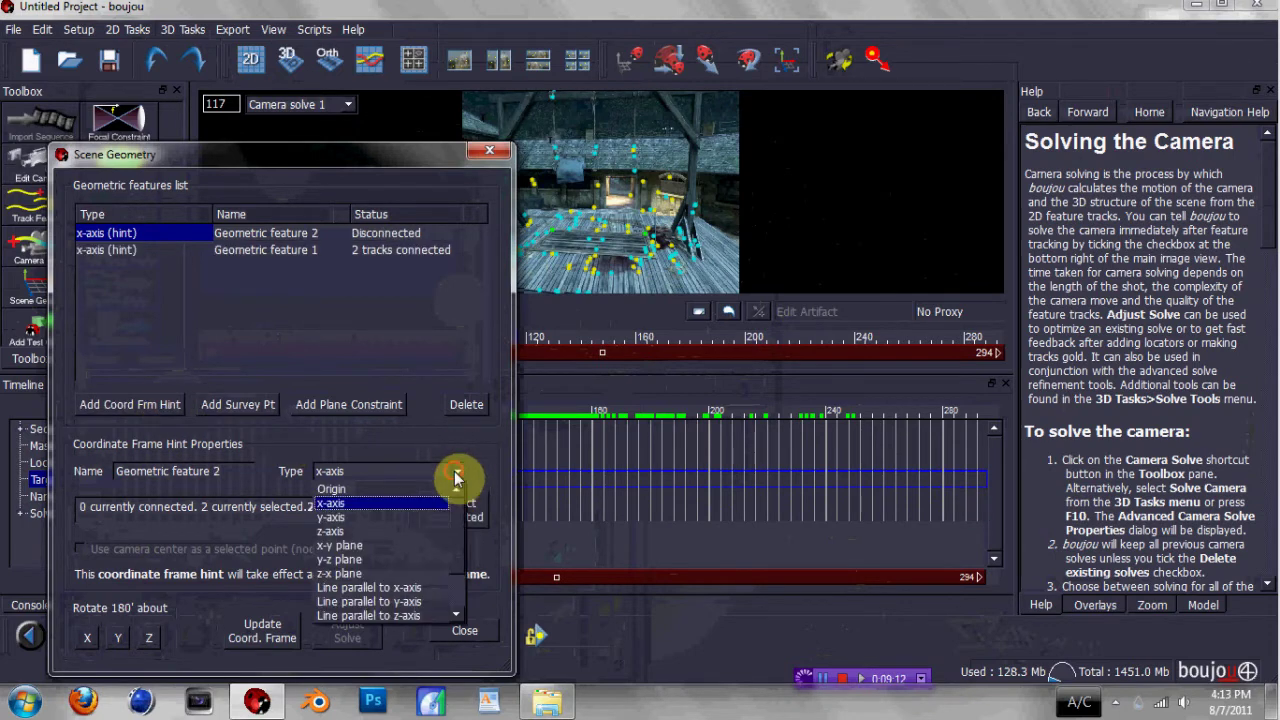
{"action": "left_click", "coordinate": [413, 530]}
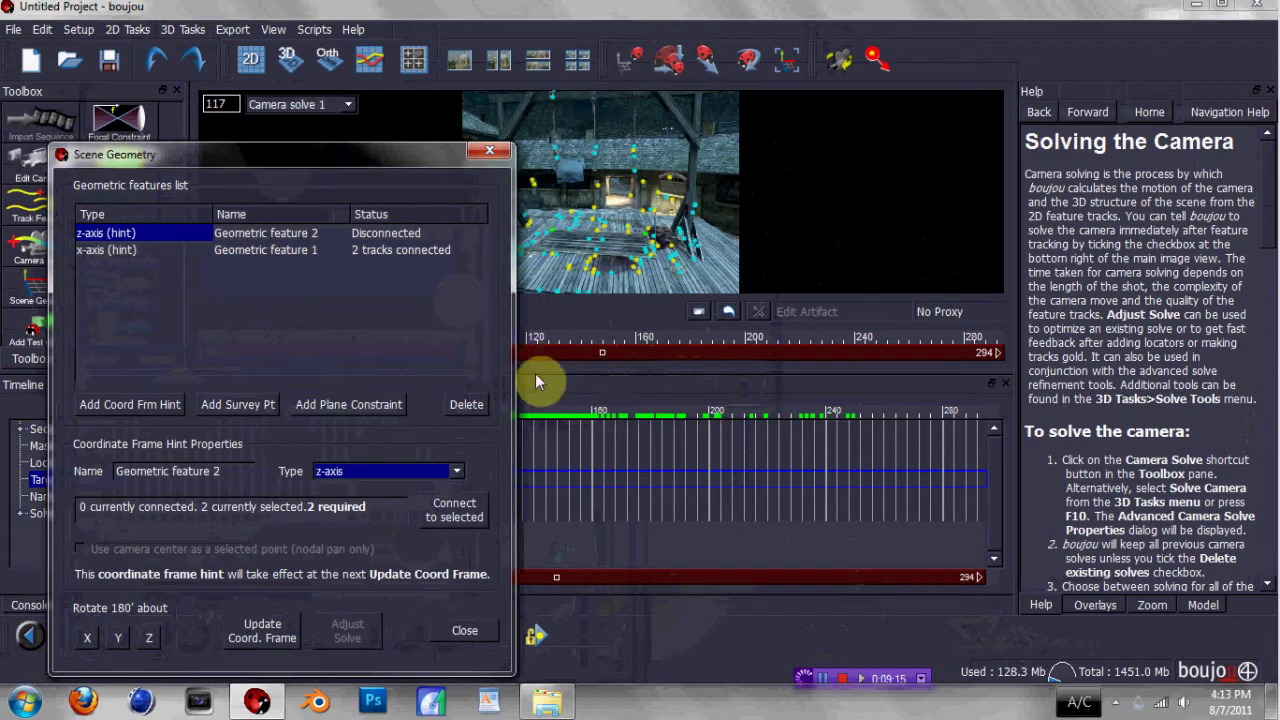
{"action": "mouse_move", "coordinate": [571, 349]}
{"action": "left_mouse_down"}
{"action": "mouse_move", "coordinate": [737, 337]}
{"action": "mouse_move", "coordinate": [666, 338]}
{"action": "left_mouse_up"}
{"action": "left_click", "coordinate": [603, 235]}
{"action": "left_click", "coordinate": [612, 260], "text": "ctrl"}
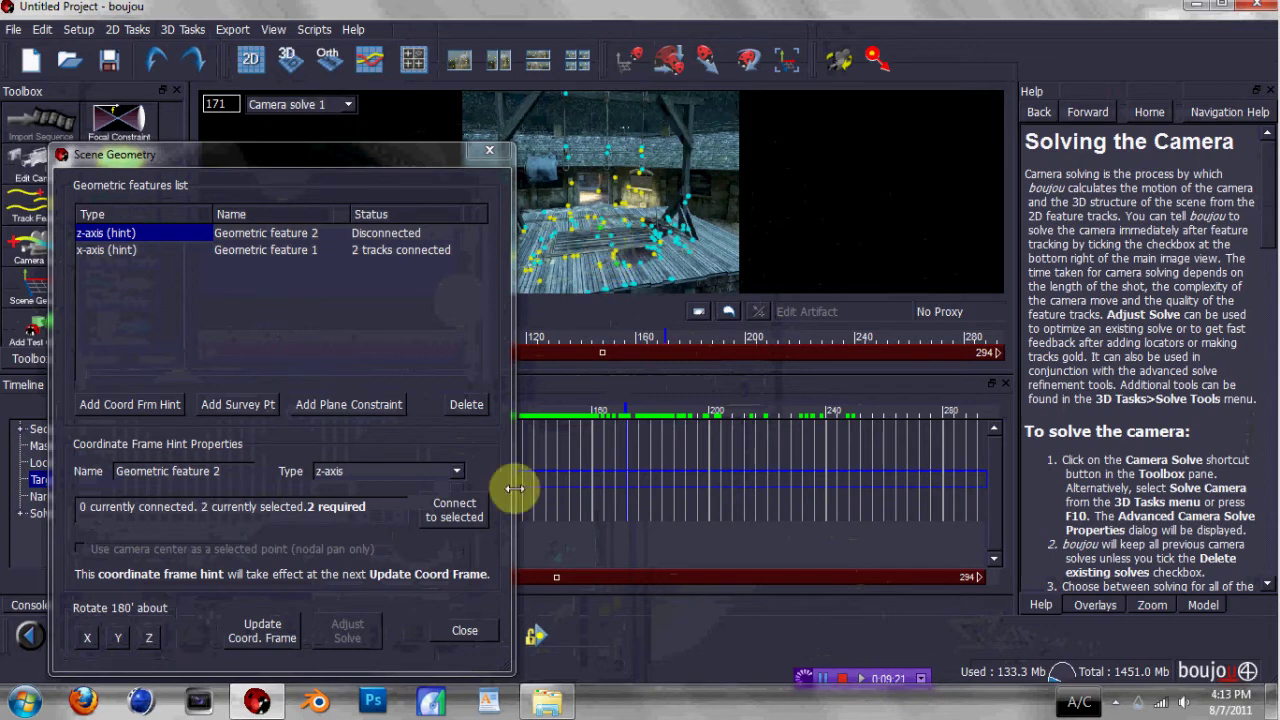
{"action": "left_click", "coordinate": [462, 508]}
Add an Origin coordinate frame hint connected to one platform track, and update the coordinate frame with the hints.
{"action": "left_click", "coordinate": [172, 406]}
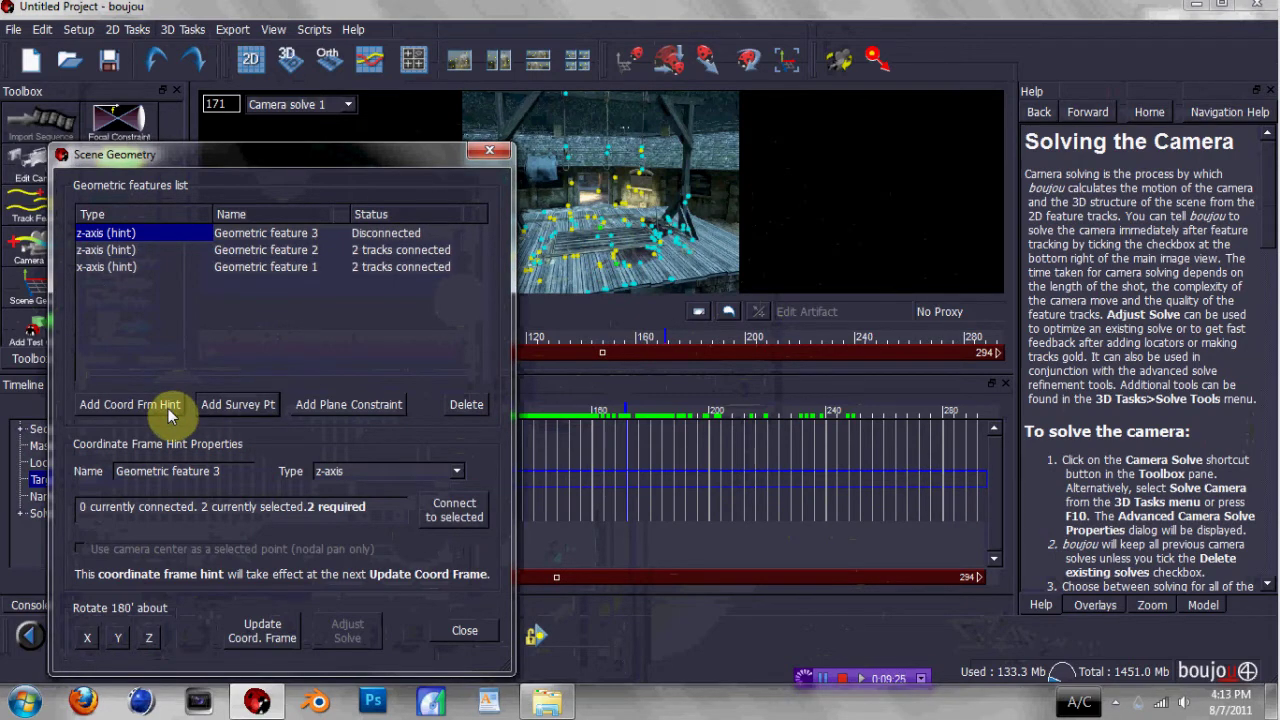
{"action": "left_click_drag", "start_coordinate": [643, 347], "coordinate": [563, 306]}
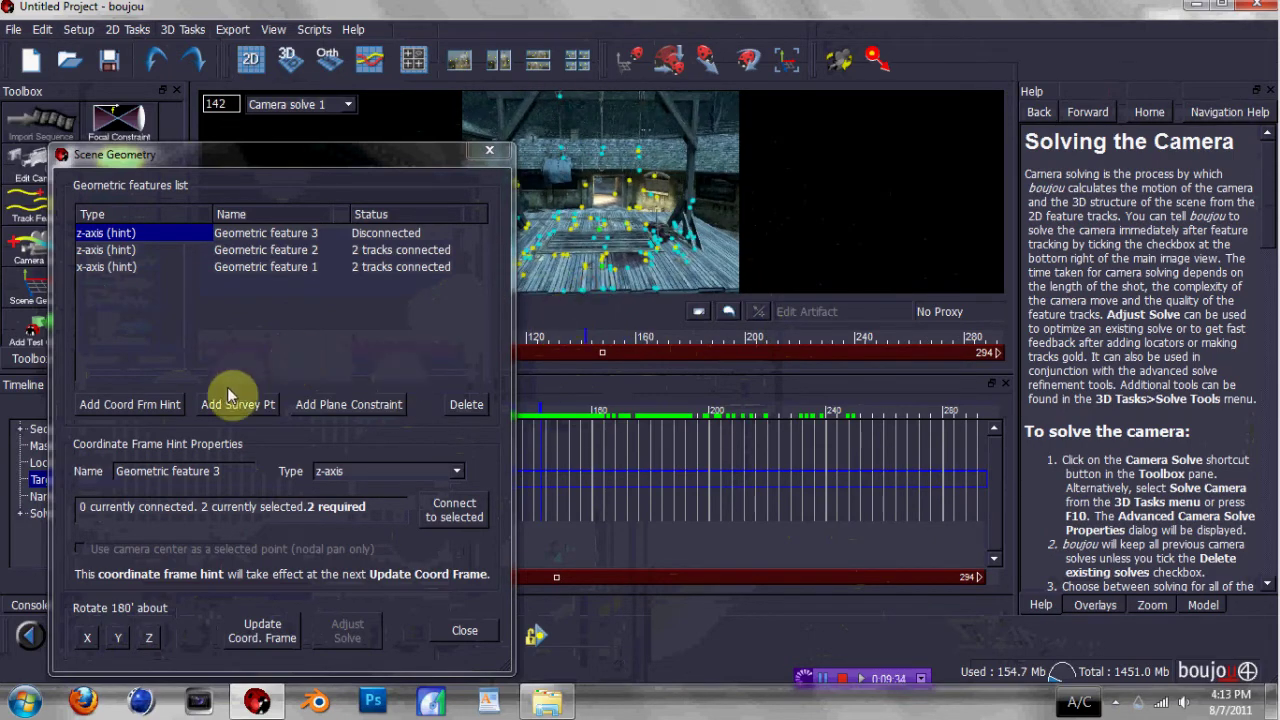
{"action": "left_click", "coordinate": [459, 472]}
{"action": "left_click", "coordinate": [447, 489]}
{"action": "left_click", "coordinate": [593, 350]}
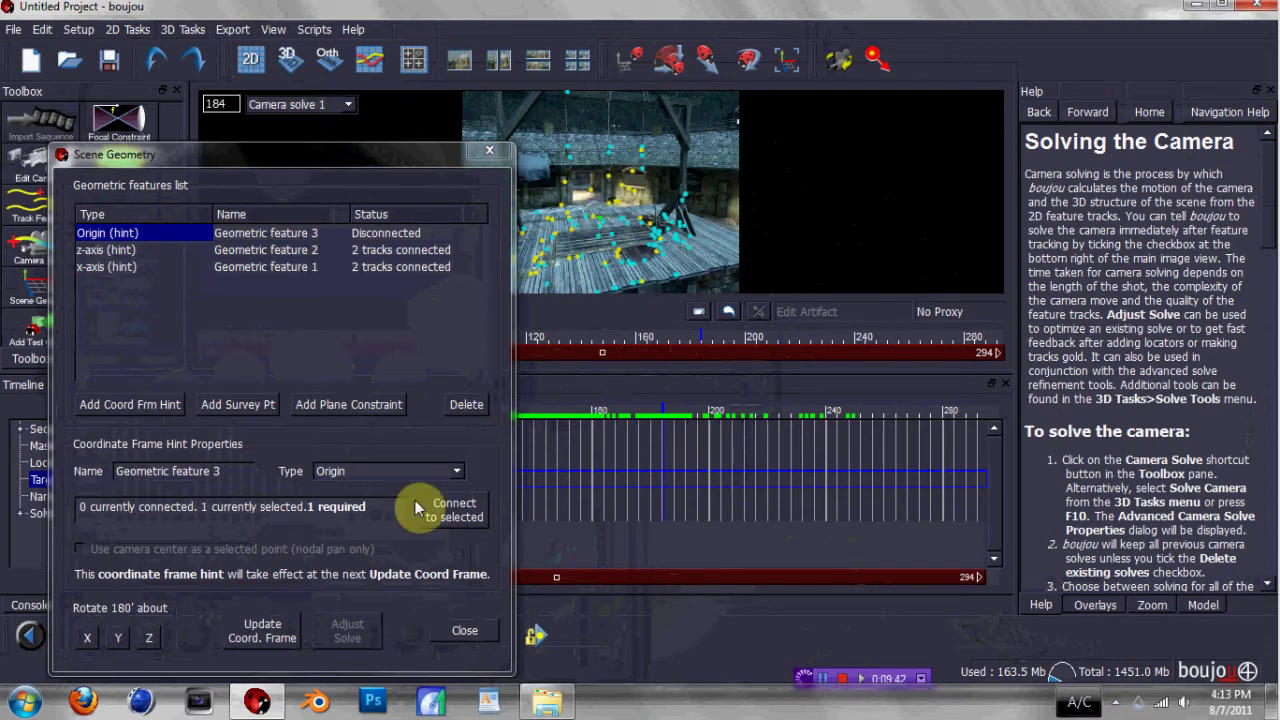
{"action": "left_click", "coordinate": [443, 512]}
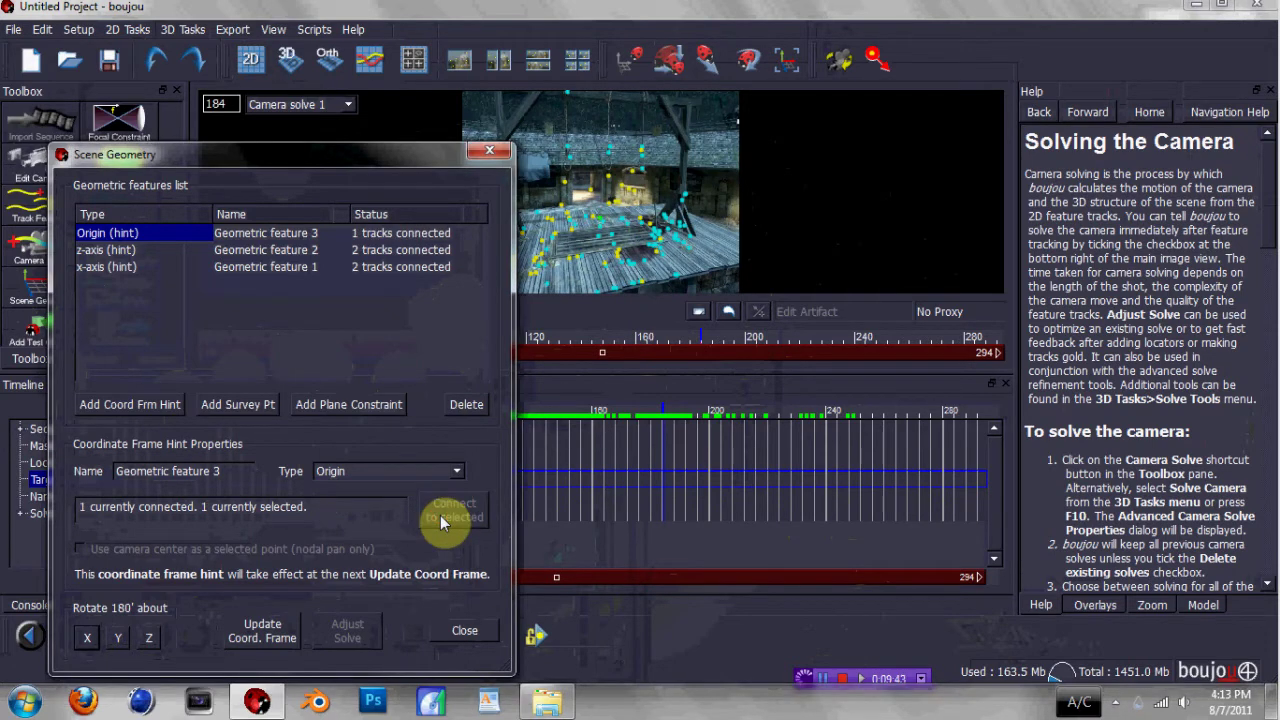
{"action": "left_click", "coordinate": [270, 632]}
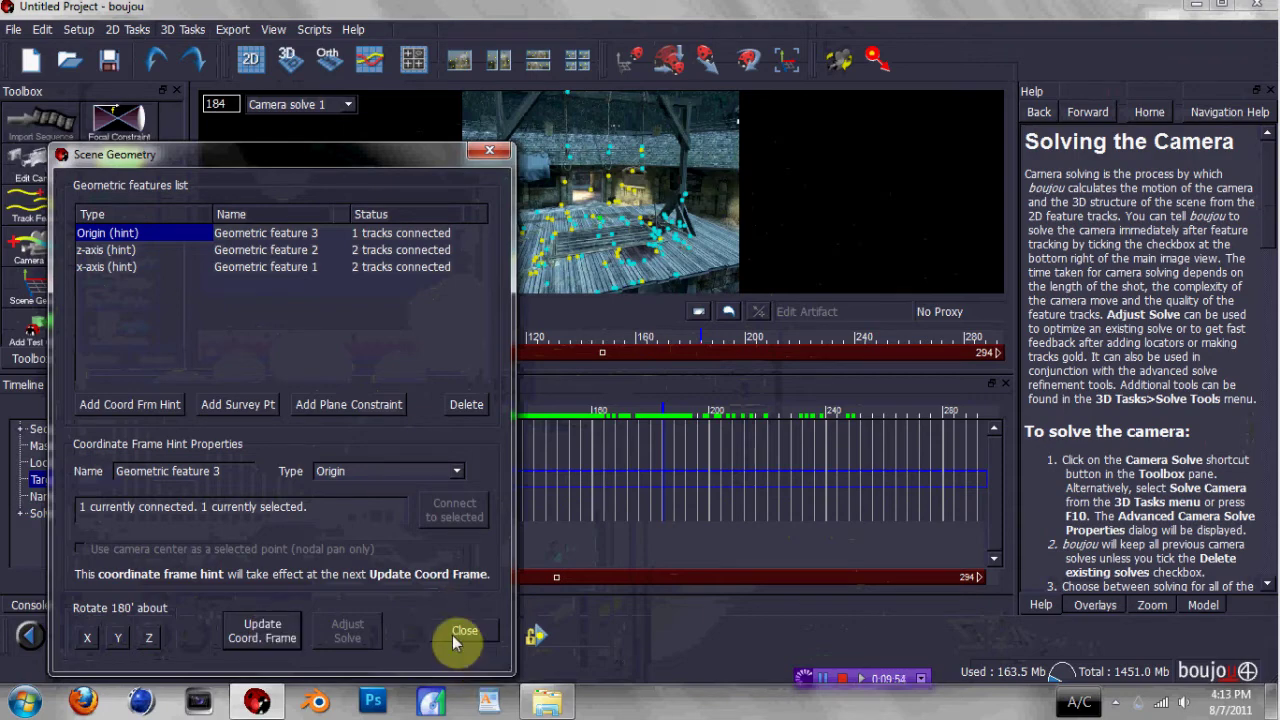
{"action": "left_click", "coordinate": [455, 634]}
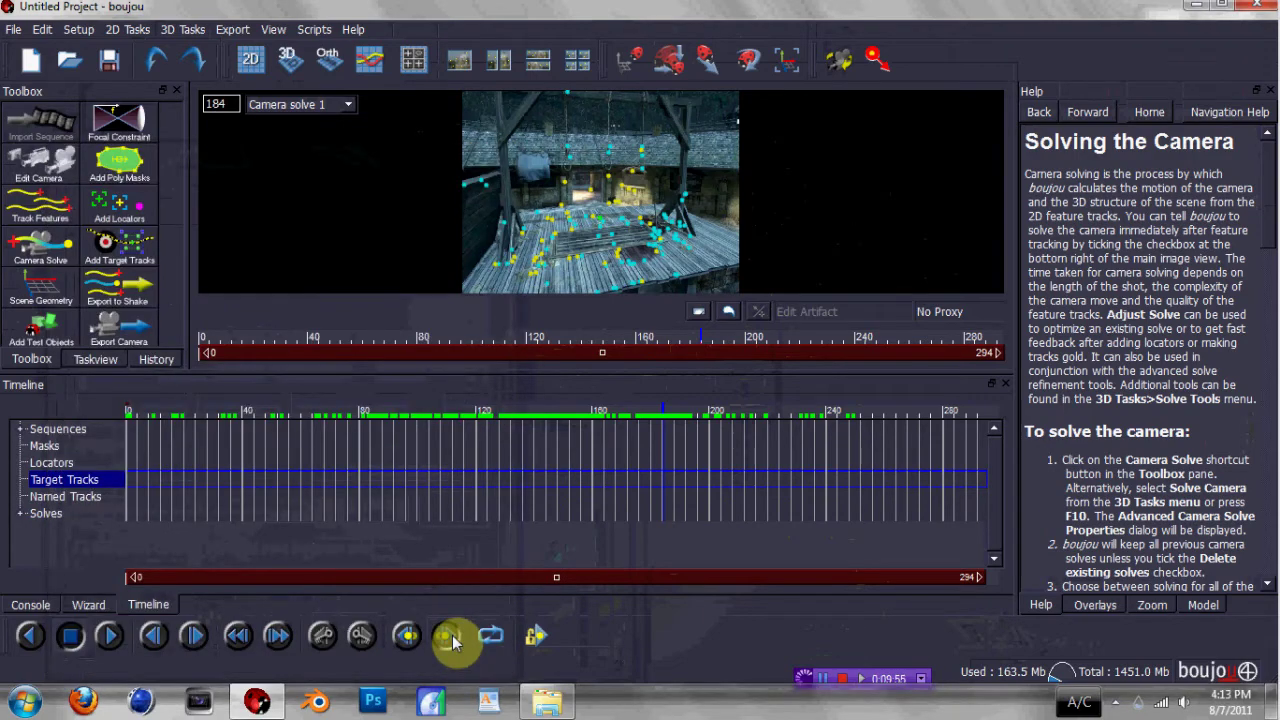
Export the camera from Camera solve 1 as a Cinema 4D file named Hanoi in the C4D Packs folder.
{"action": "left_click", "coordinate": [234, 30]}
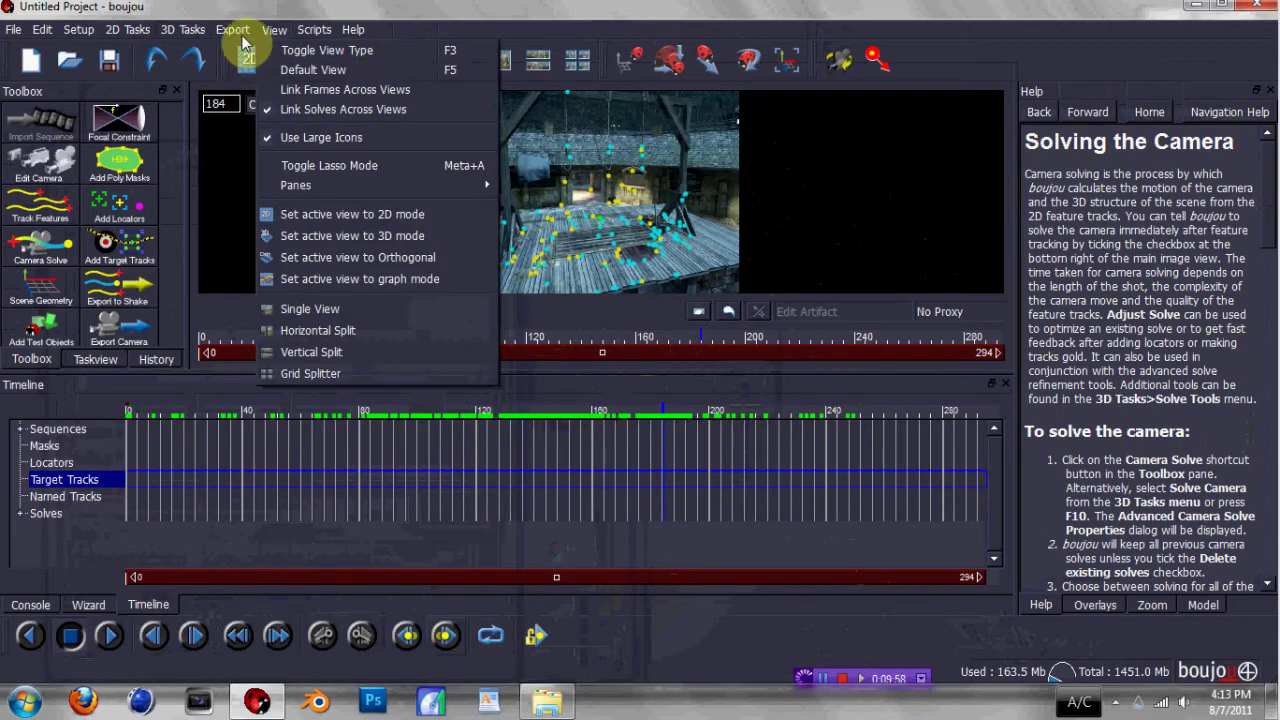
{"action": "left_click", "coordinate": [248, 55]}
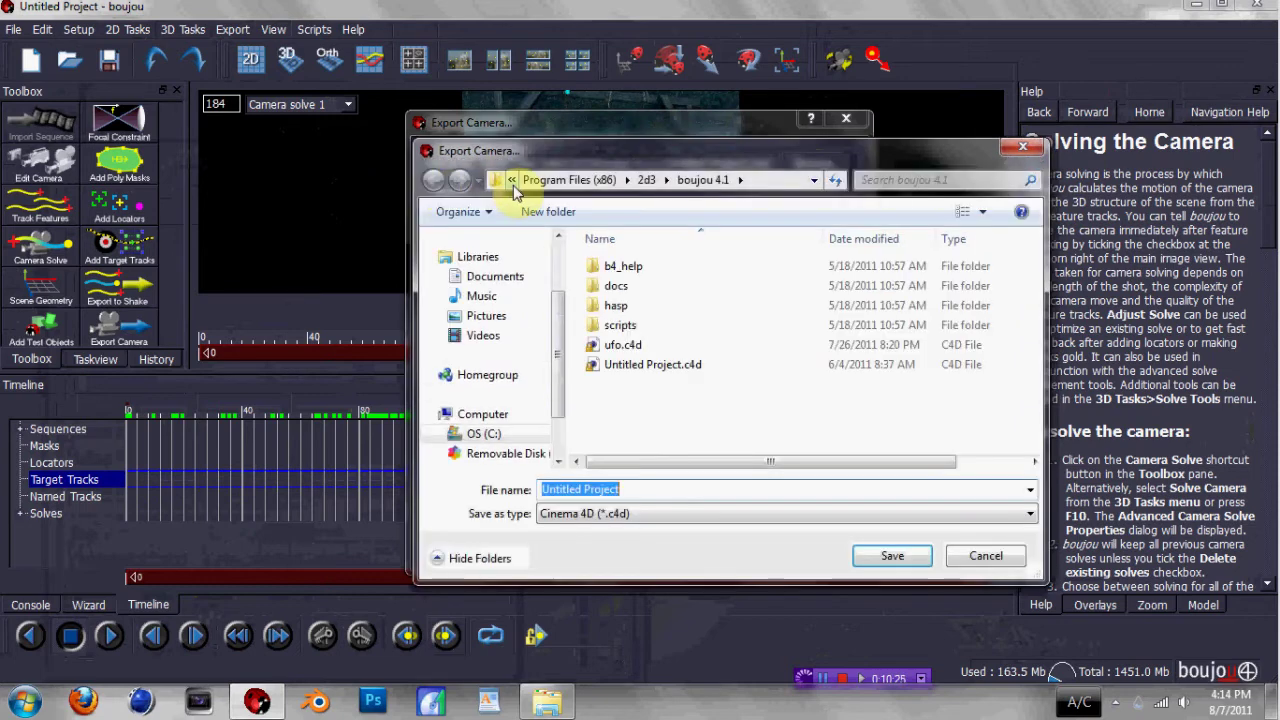
{"action": "left_click", "coordinate": [512, 188]}
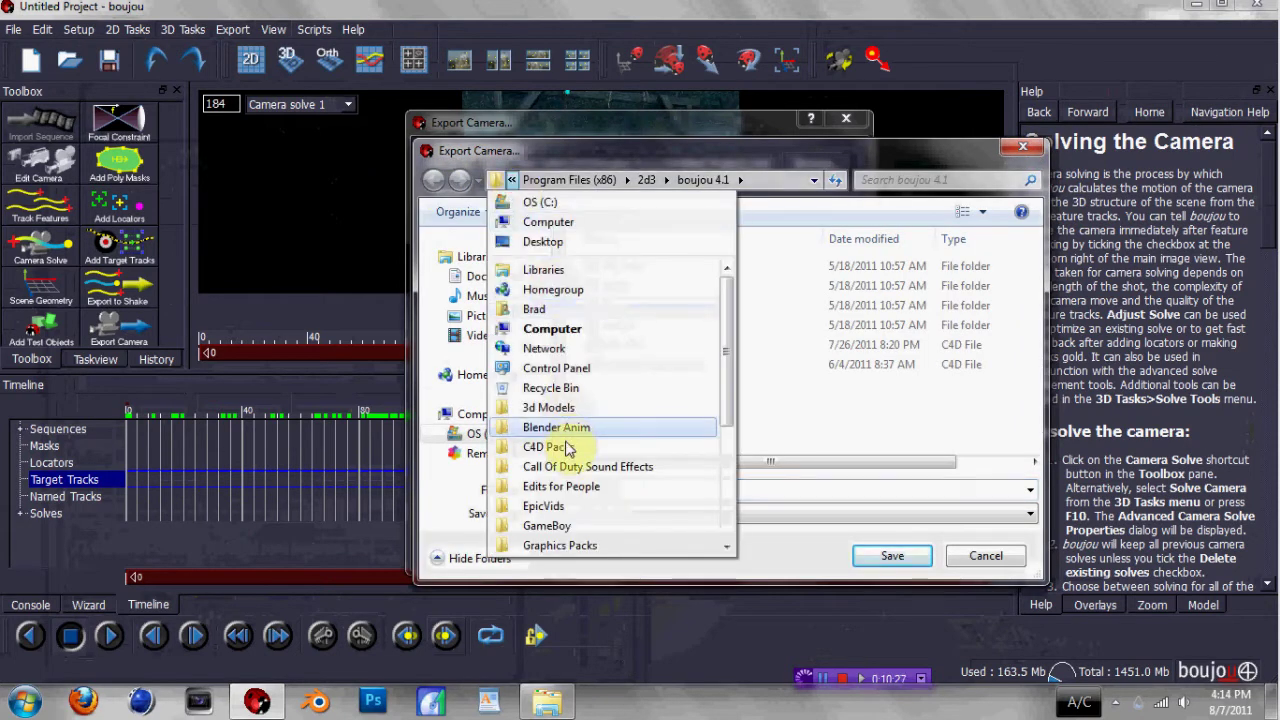
{"action": "left_click", "coordinate": [560, 449]}
{"action": "left_click", "coordinate": [617, 489]}
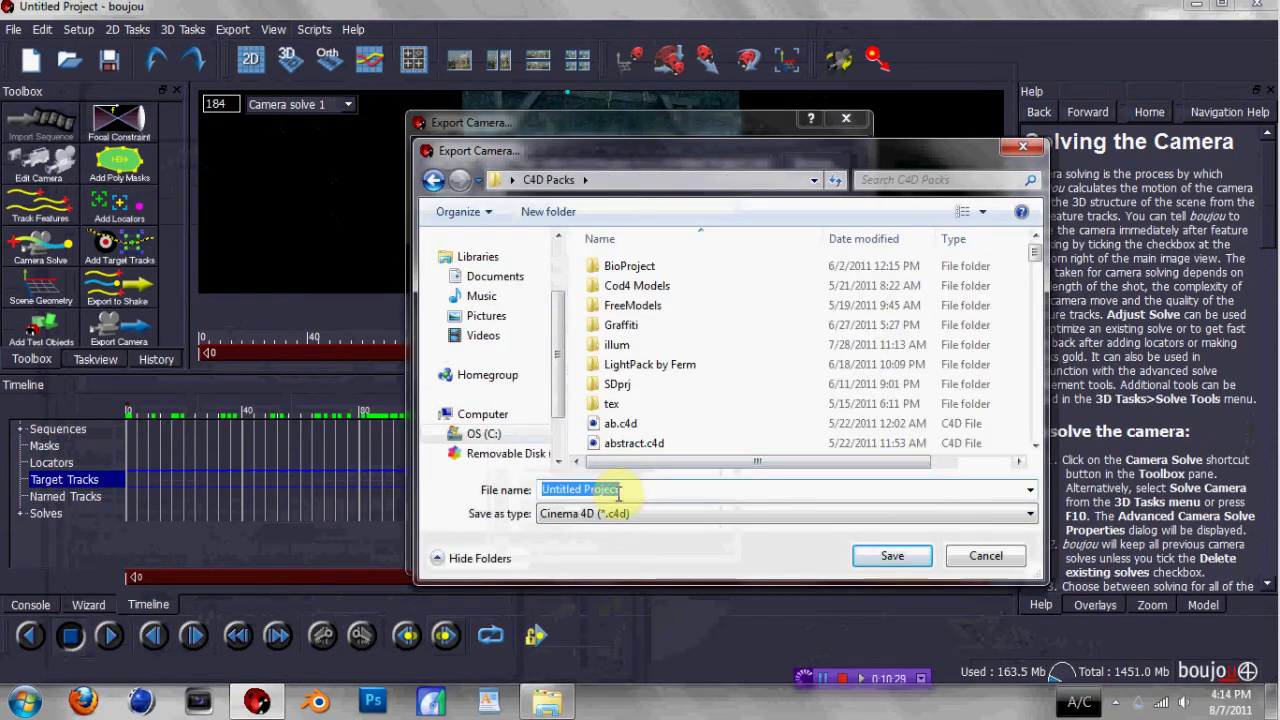
{"action": "type", "text": "Hanoi"}
{"action": "left_click", "coordinate": [868, 560]}
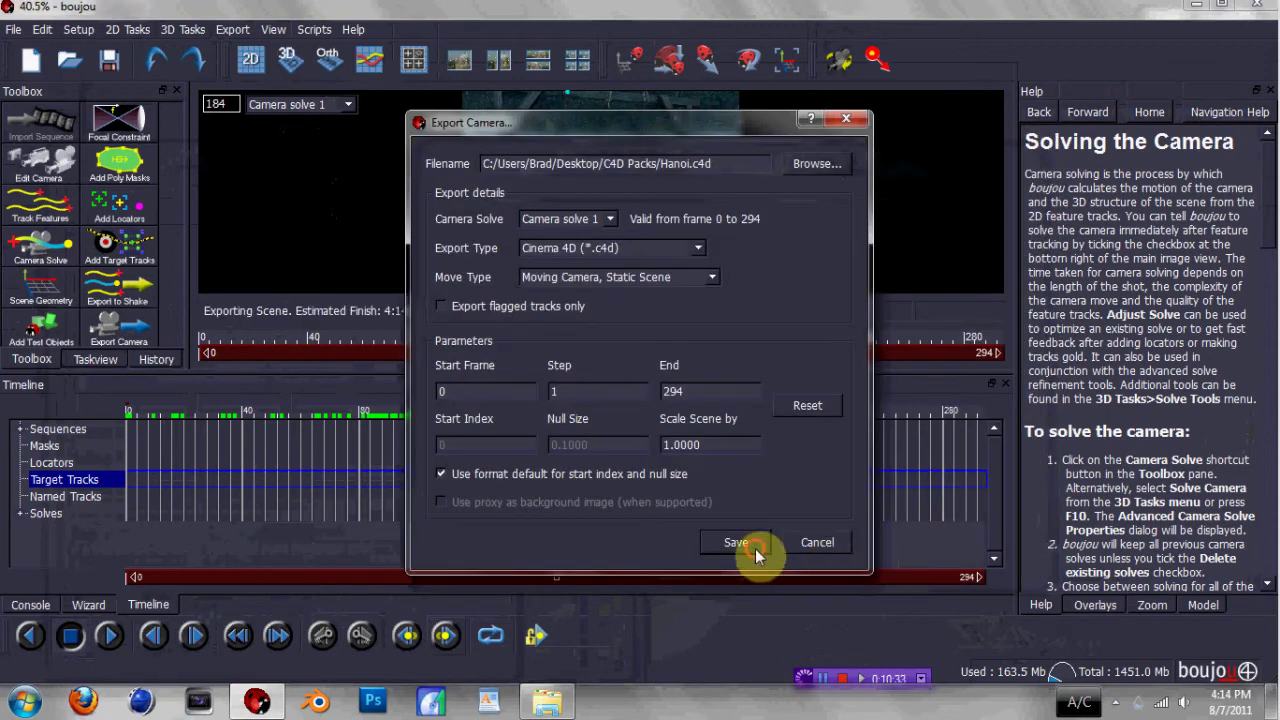
{"action": "left_click", "coordinate": [755, 548]}
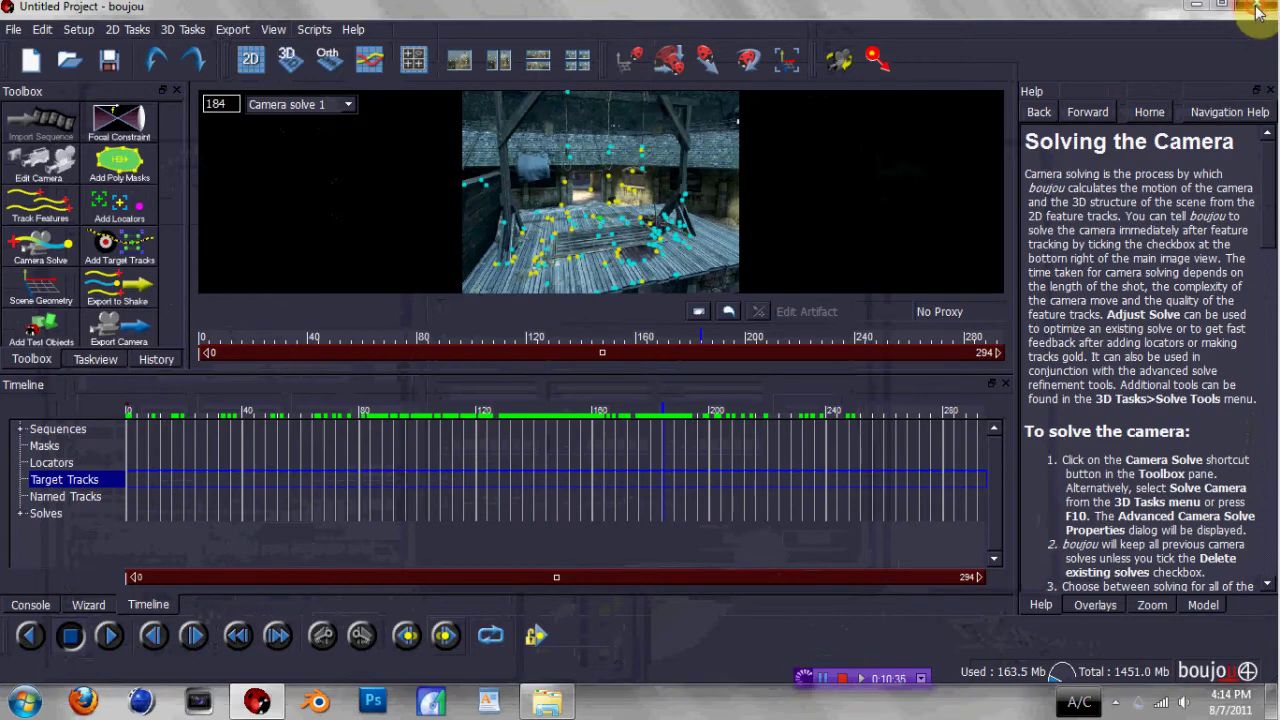
Close boujou and the HD Game Video folder window.
{"action": "left_click", "coordinate": [1257, 5]}
{"action": "left_click", "coordinate": [629, 370]}
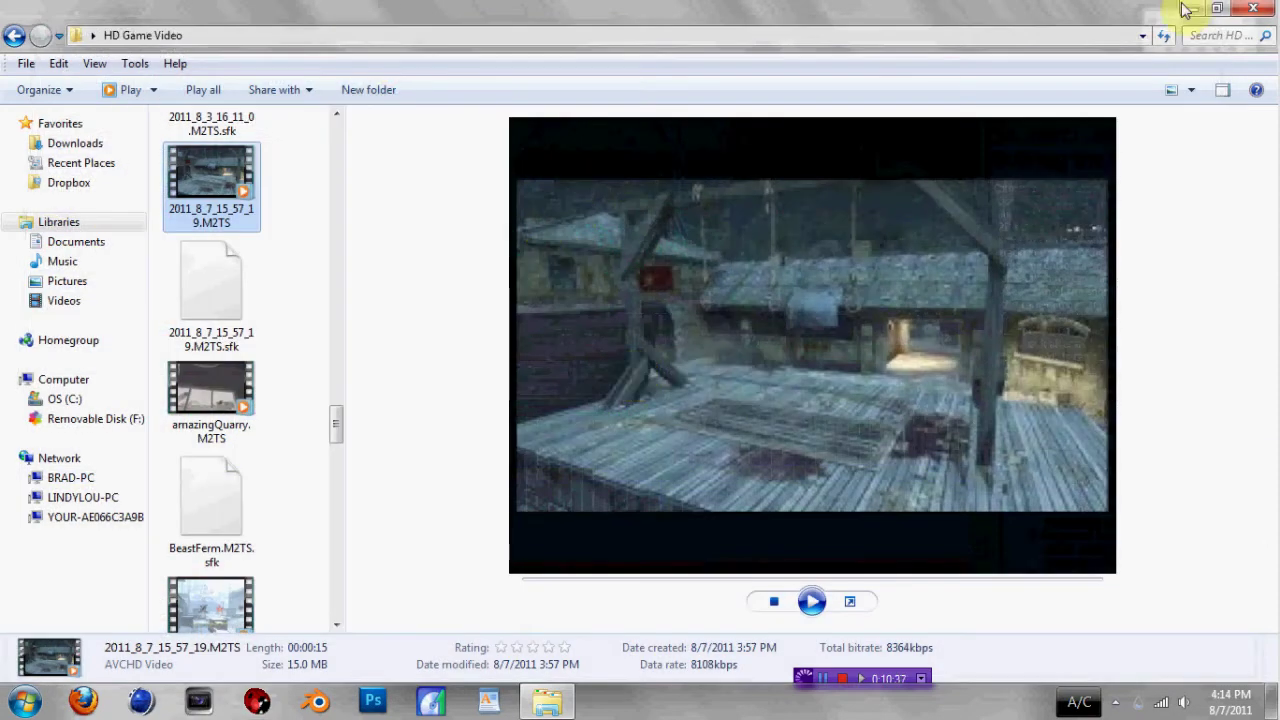
{"action": "left_click", "coordinate": [1254, 9]}
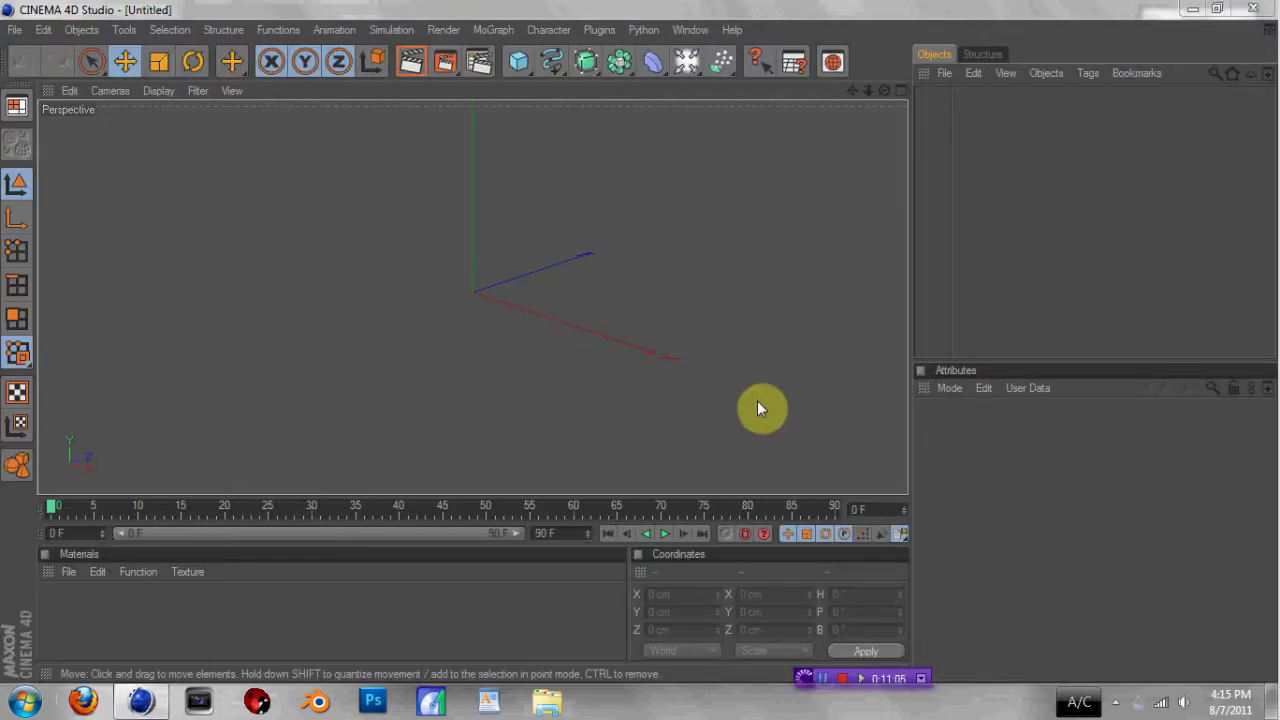
In CINEMA 4D, open Hanoi.c4d from the C4D Packs folder and accept the LightWave 3D import settings.
{"action": "left_click", "coordinate": [15, 29]}
{"action": "left_click", "coordinate": [45, 97]}
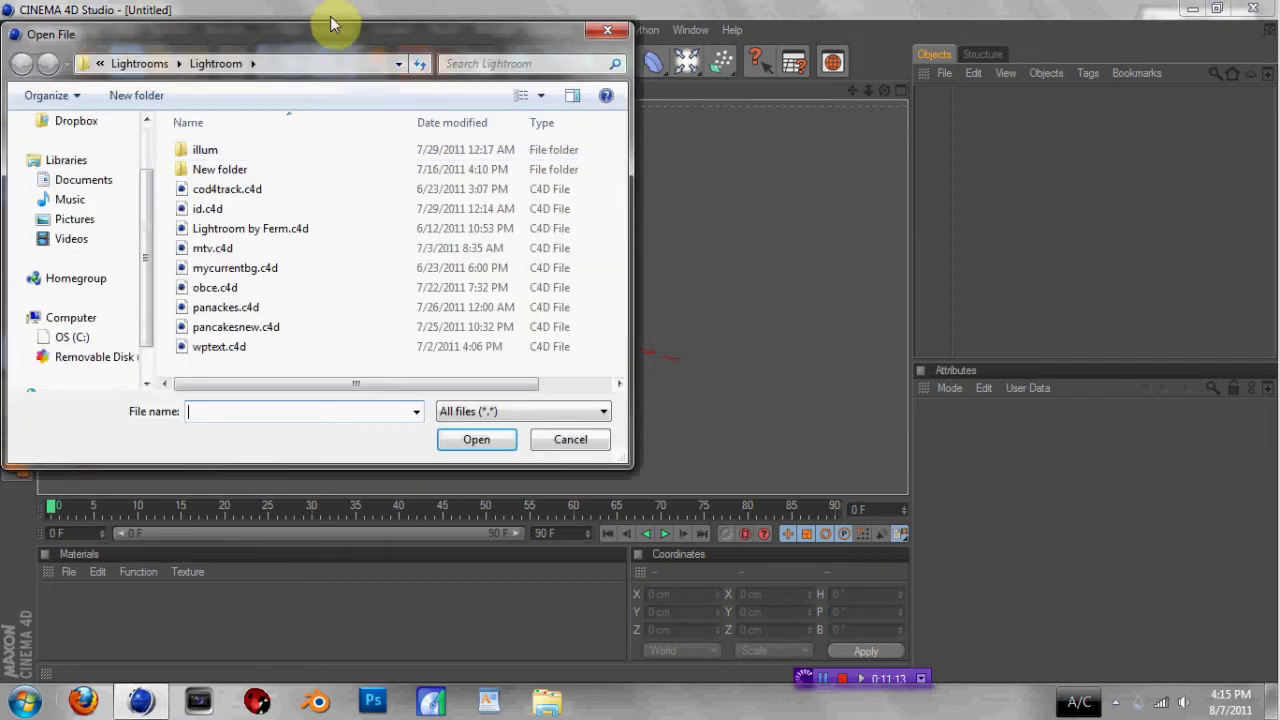
{"action": "left_click", "coordinate": [97, 63]}
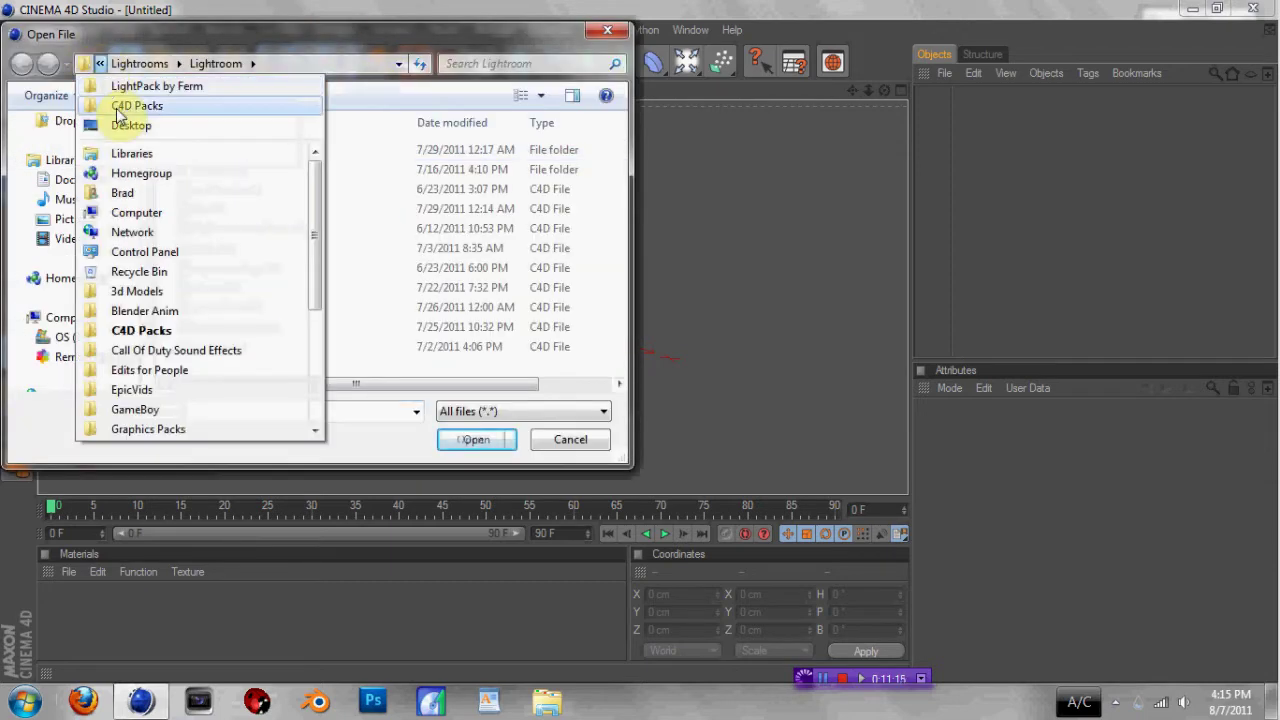
{"action": "left_click", "coordinate": [117, 113]}
{"action": "left_click_drag", "start_coordinate": [616, 136], "coordinate": [622, 220]}
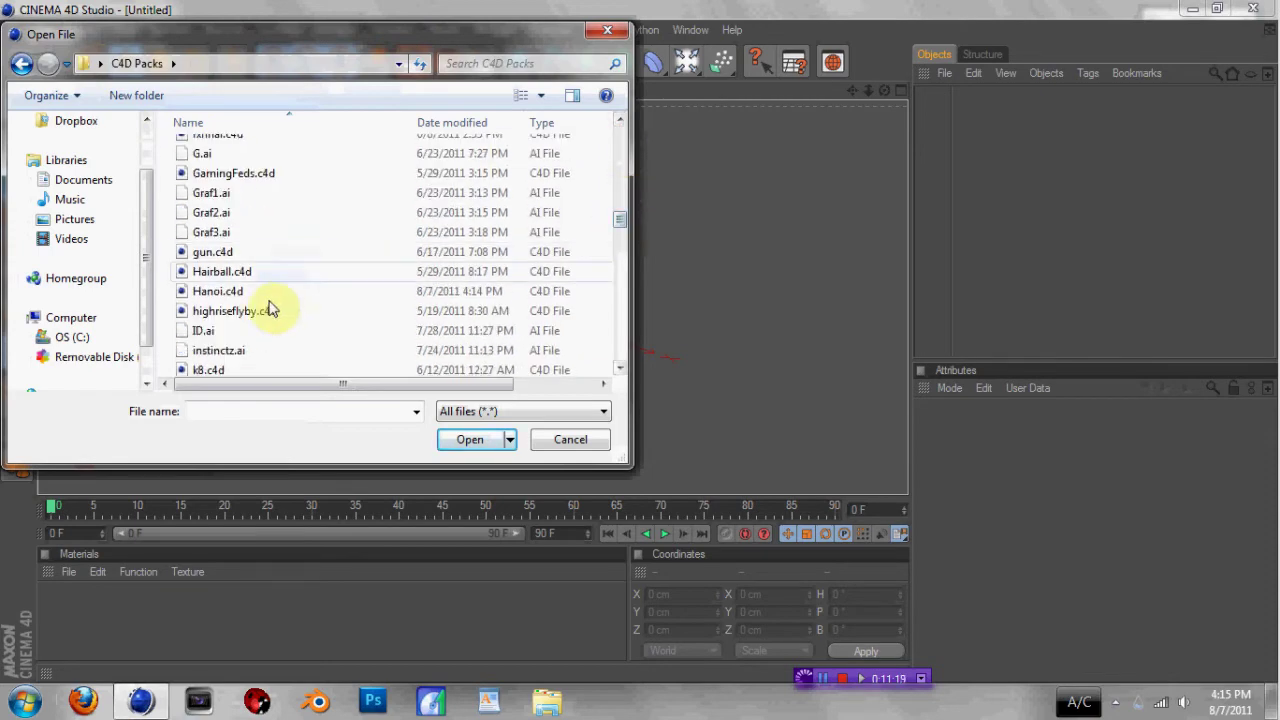
{"action": "double_click", "coordinate": [217, 292]}
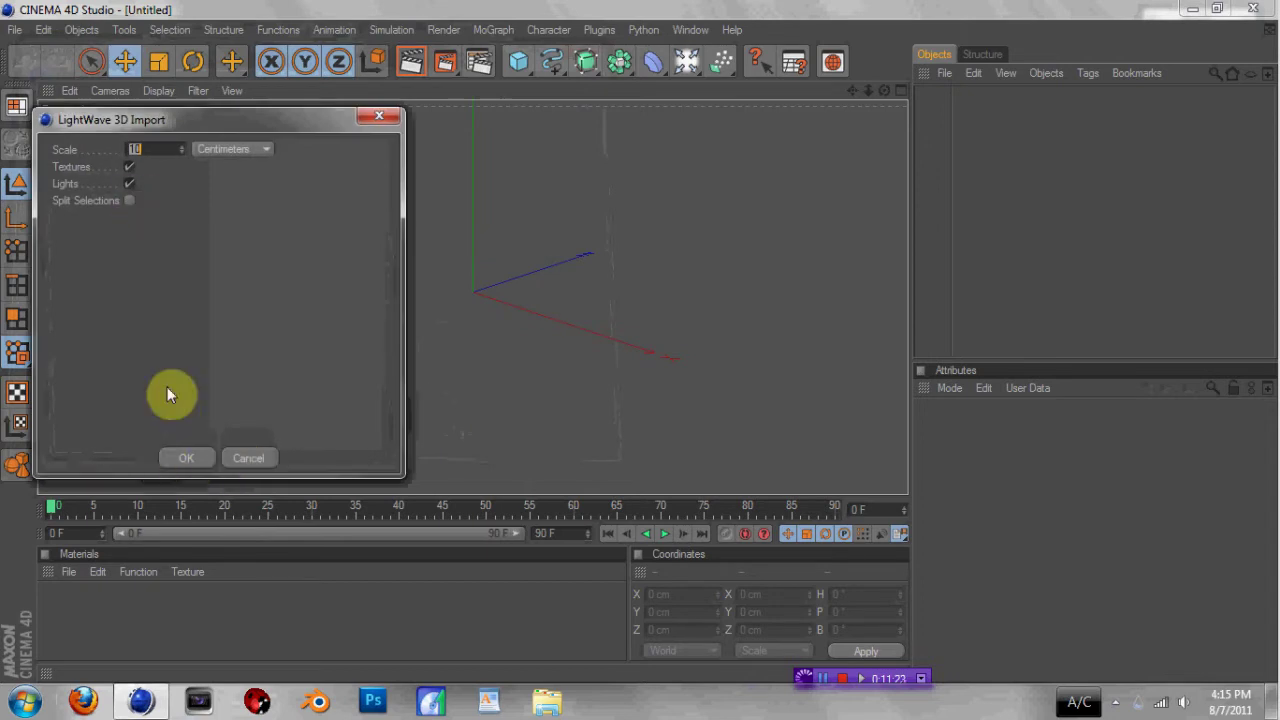
{"action": "left_click", "coordinate": [179, 456]}
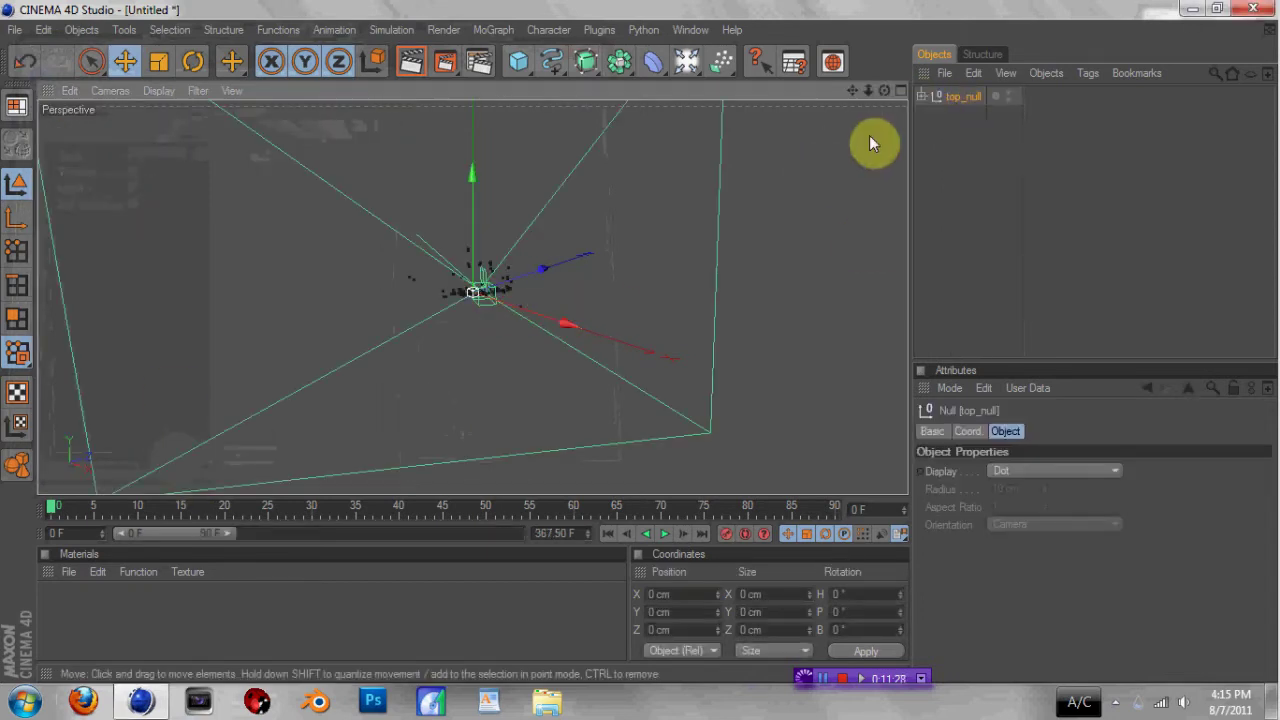
Look through the imported Camera inside top_null in the viewport.
{"action": "left_click", "coordinate": [921, 97]}
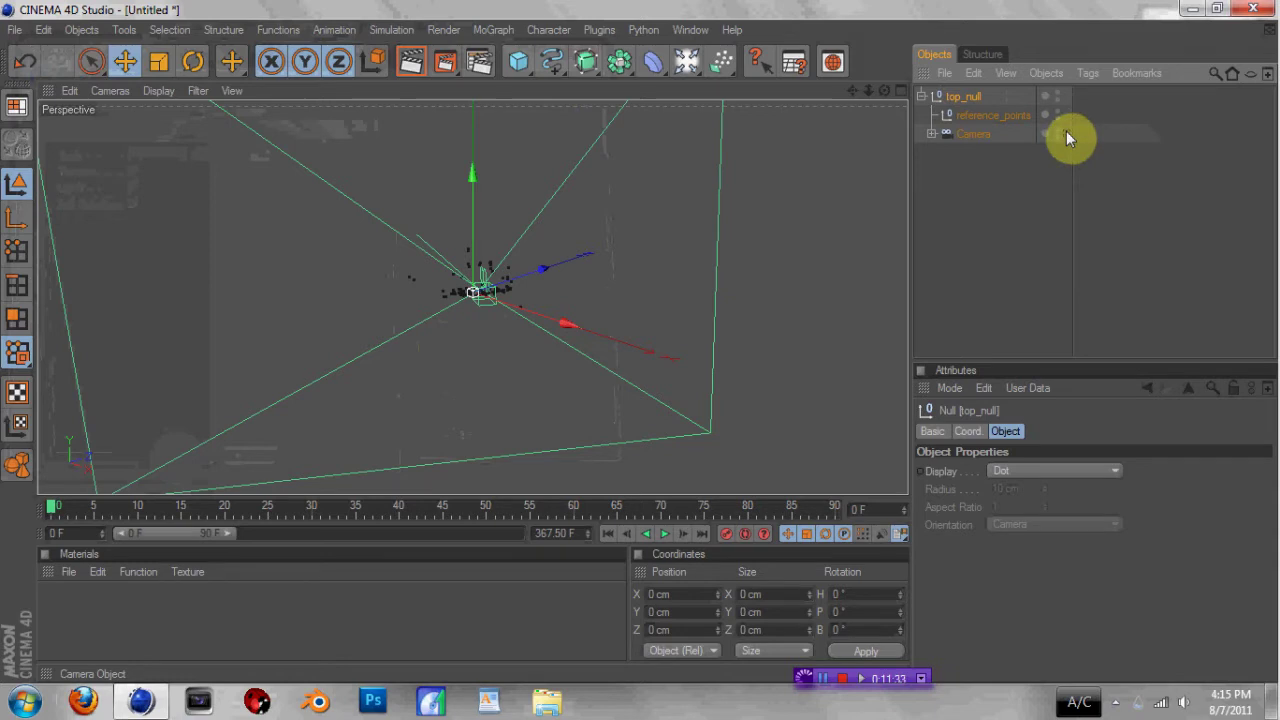
{"action": "left_click", "coordinate": [1066, 133]}
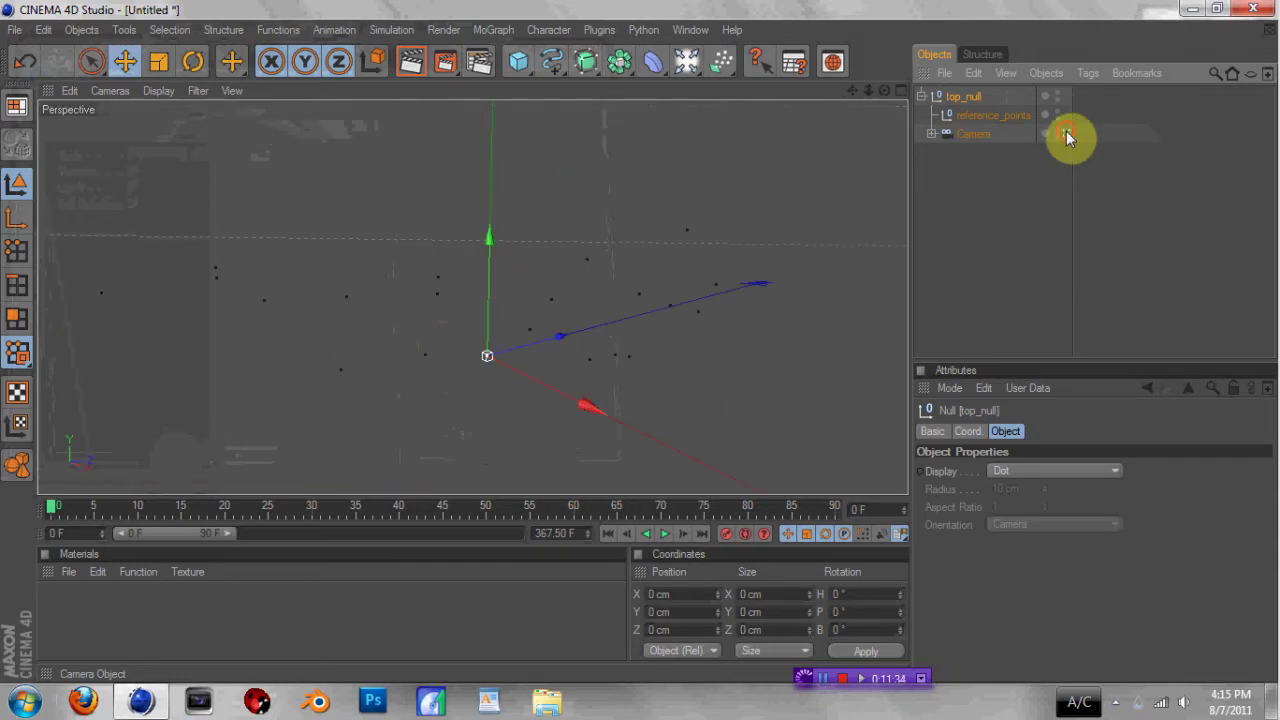
{"action": "left_click", "coordinate": [922, 97]}
Add a Background object and a Floor object, and hide the floor in the editor.
{"action": "left_click_drag", "start_coordinate": [685, 65], "coordinate": [886, 286]}
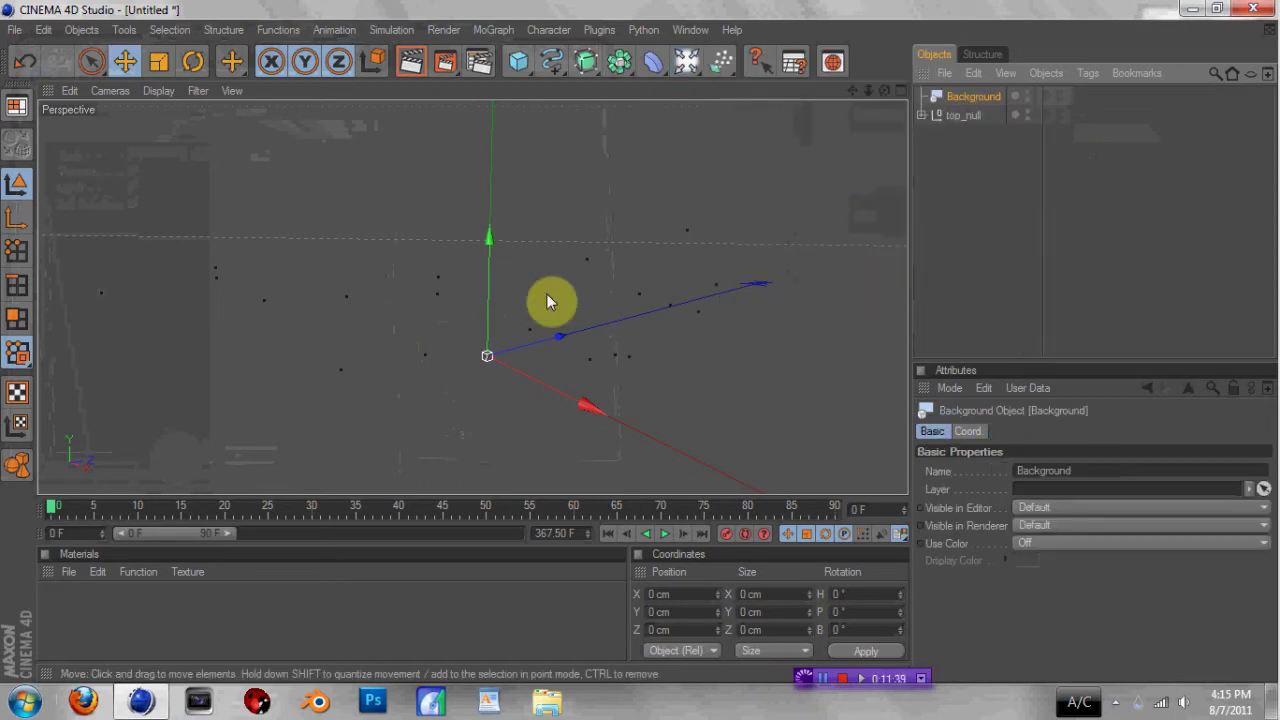
{"action": "left_click_drag", "start_coordinate": [686, 62], "coordinate": [869, 210]}
{"action": "left_click", "coordinate": [1027, 94]}
{"action": "left_click", "coordinate": [1027, 94]}
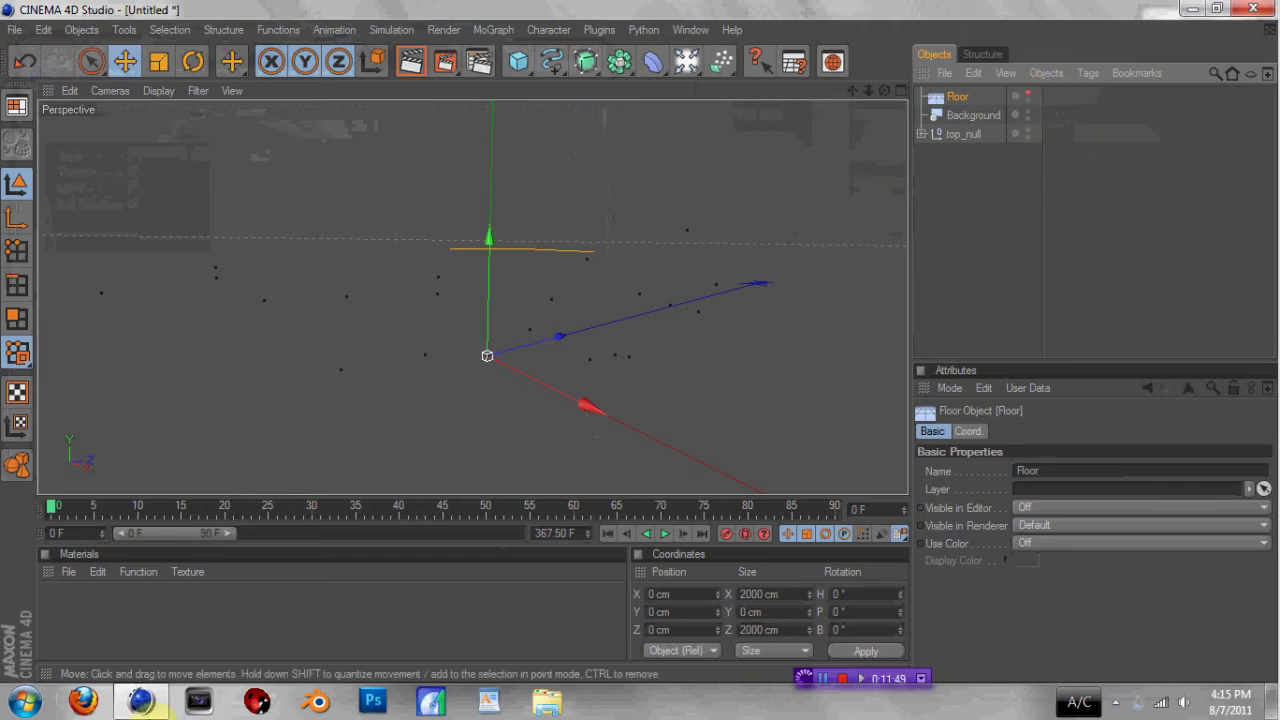
Create a new material and turn off its Specular channel in the Material Editor.
{"action": "double_click", "coordinate": [84, 643]}
{"action": "double_click", "coordinate": [52, 626]}
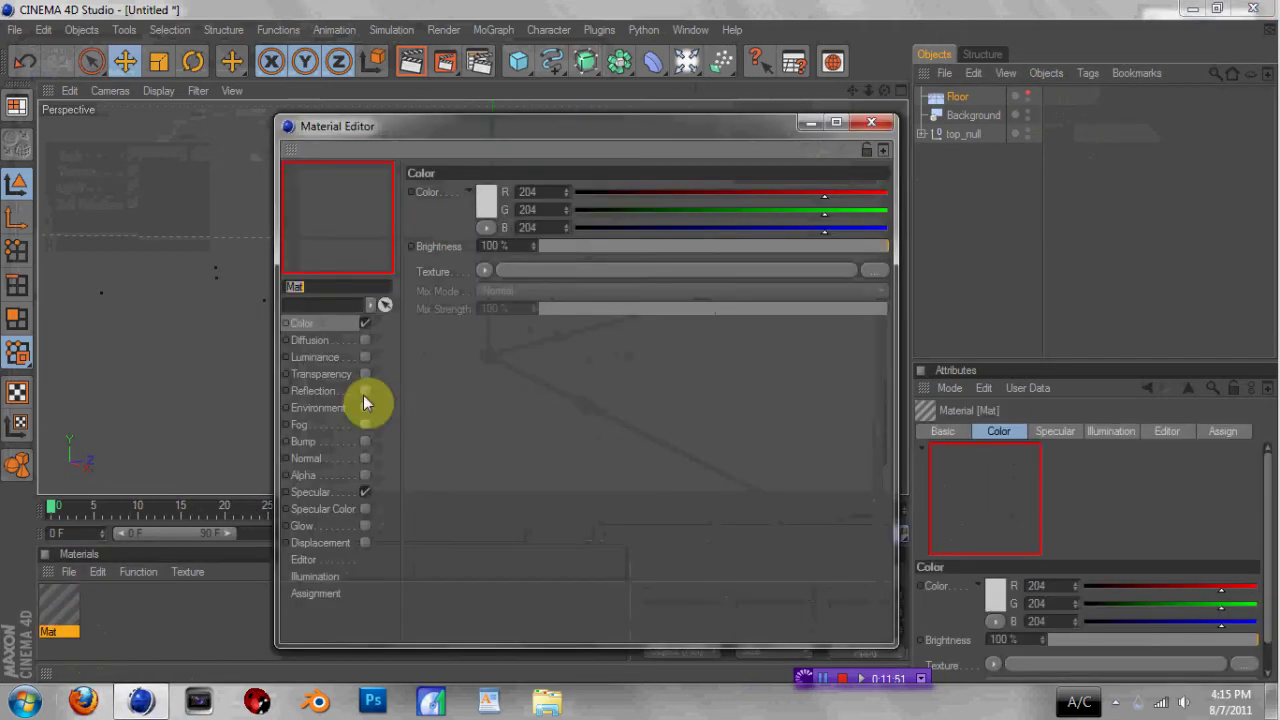
{"action": "left_click", "coordinate": [364, 492]}
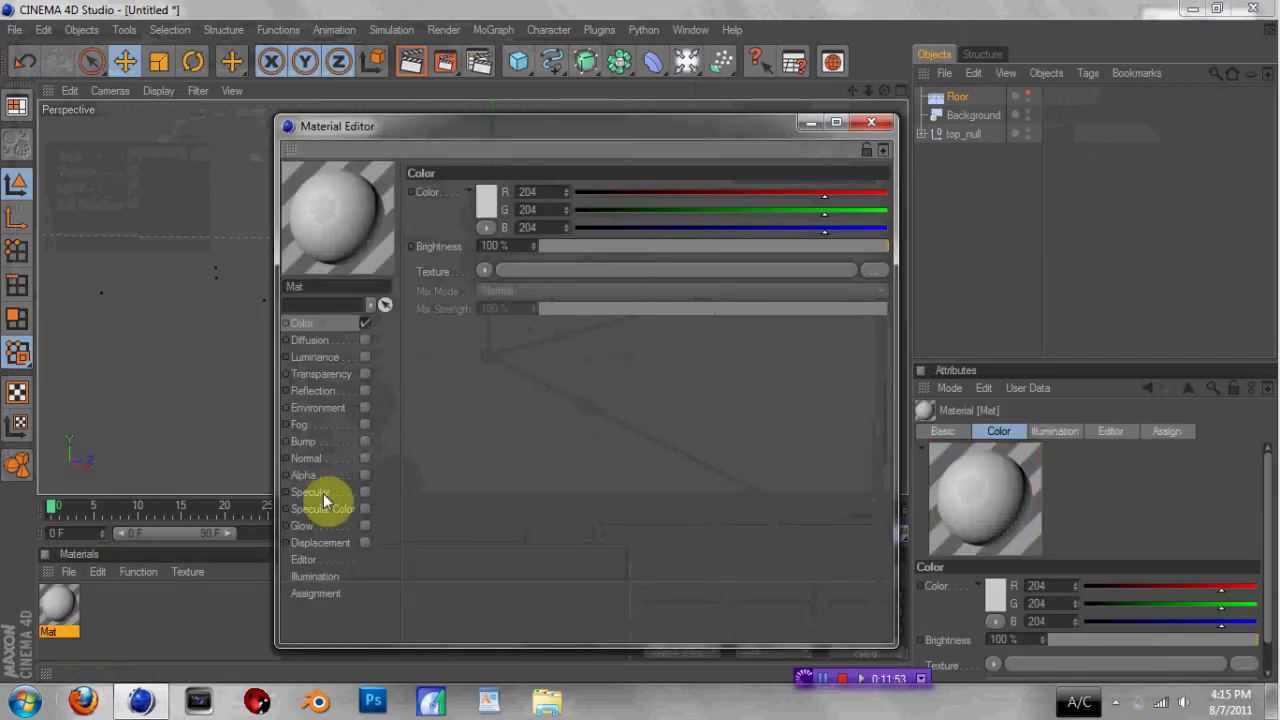
Load HAnoi_000000.png from the TrackSequence folder as the material's color texture, declining the copy to the document location.
{"action": "left_click", "coordinate": [484, 272]}
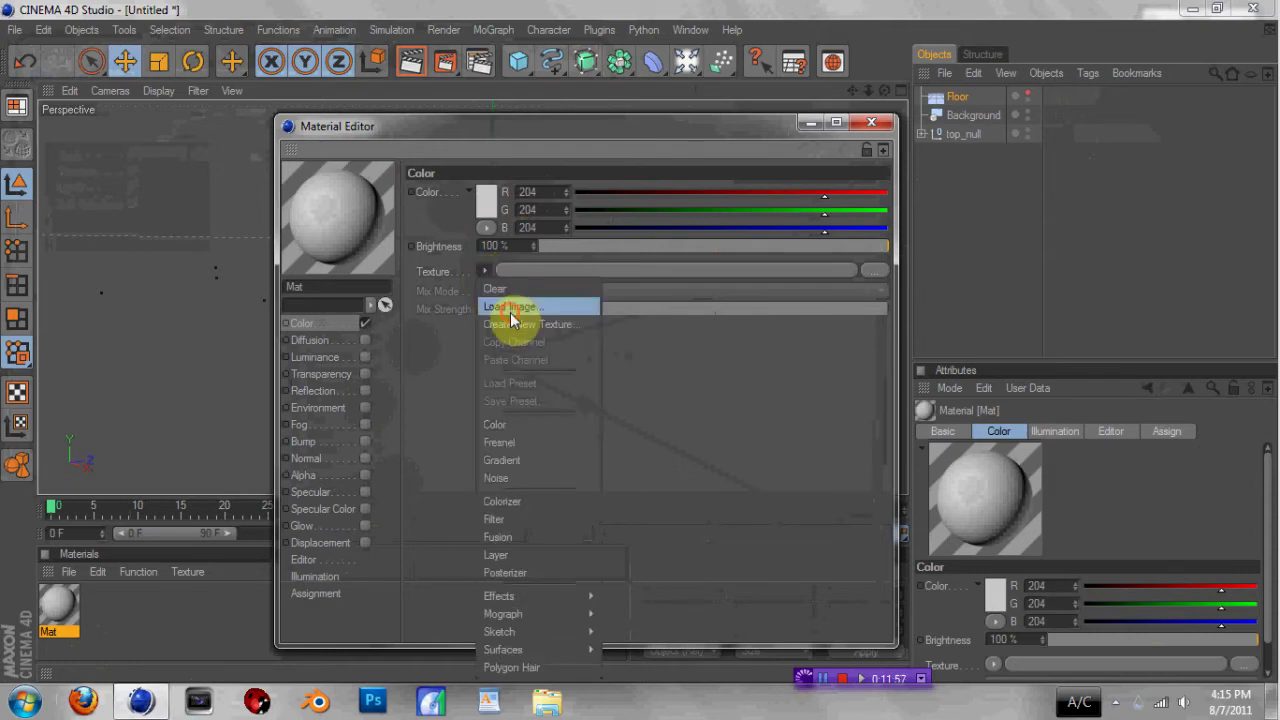
{"action": "left_click", "coordinate": [511, 313]}
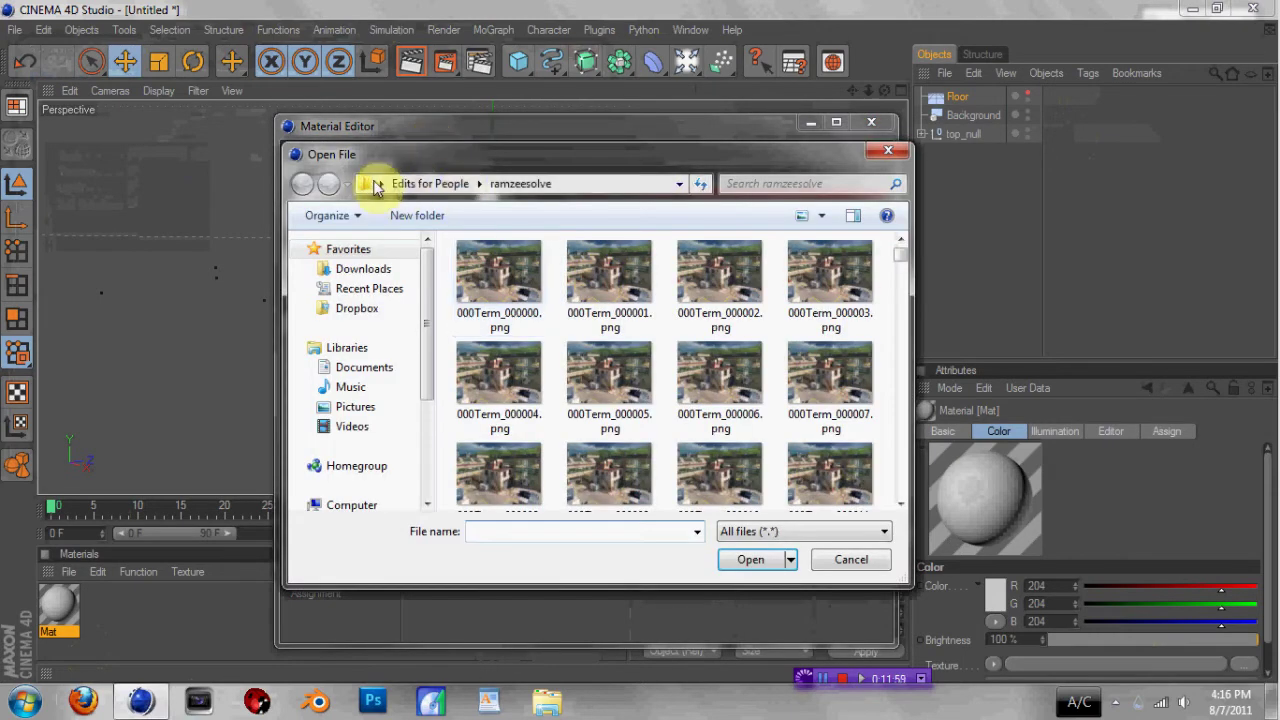
{"action": "left_click", "coordinate": [381, 190]}
{"action": "left_click", "coordinate": [400, 444]}
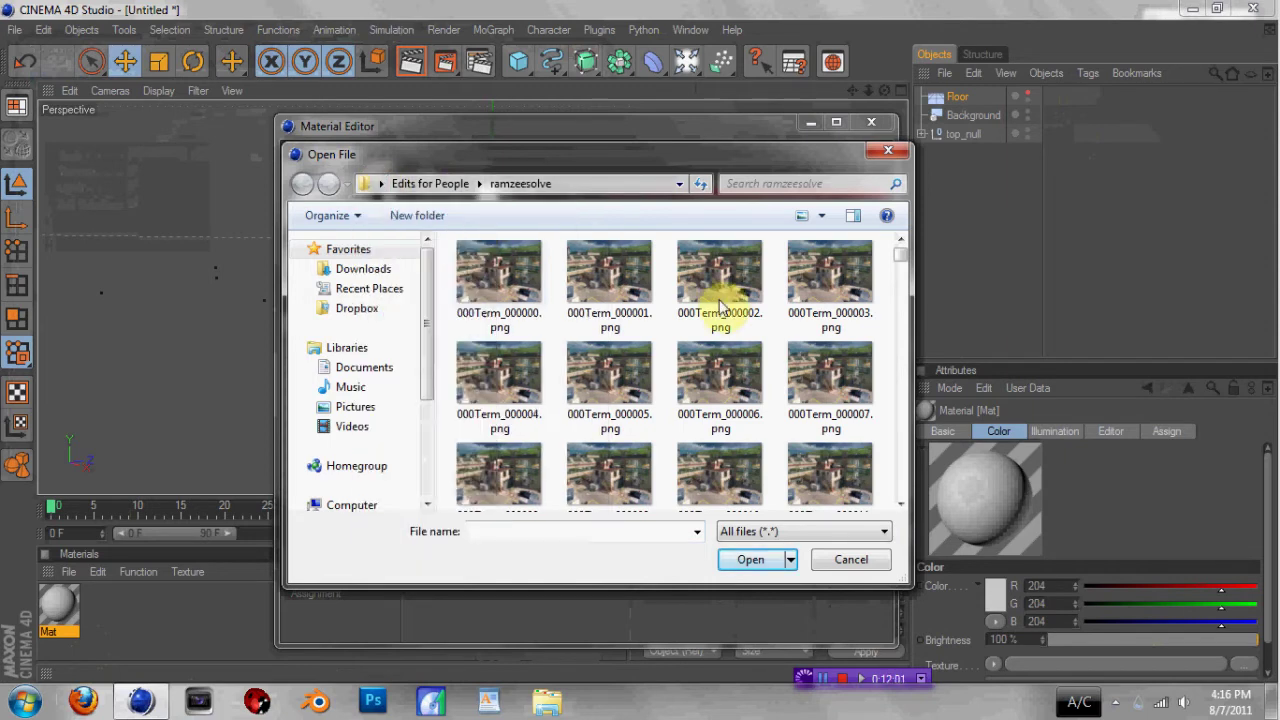
{"action": "left_click_drag", "start_coordinate": [900, 270], "coordinate": [902, 332]}
{"action": "double_click", "coordinate": [708, 413]}
{"action": "double_click", "coordinate": [528, 441]}
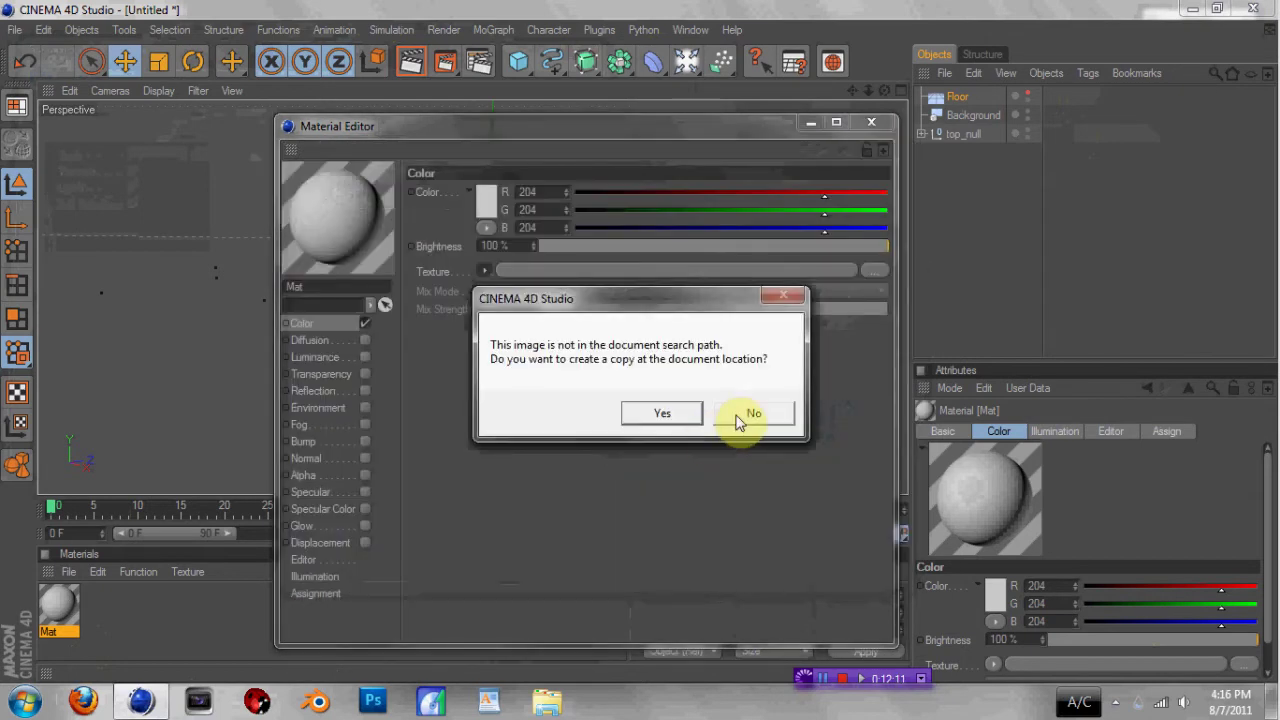
{"action": "left_click", "coordinate": [745, 414]}
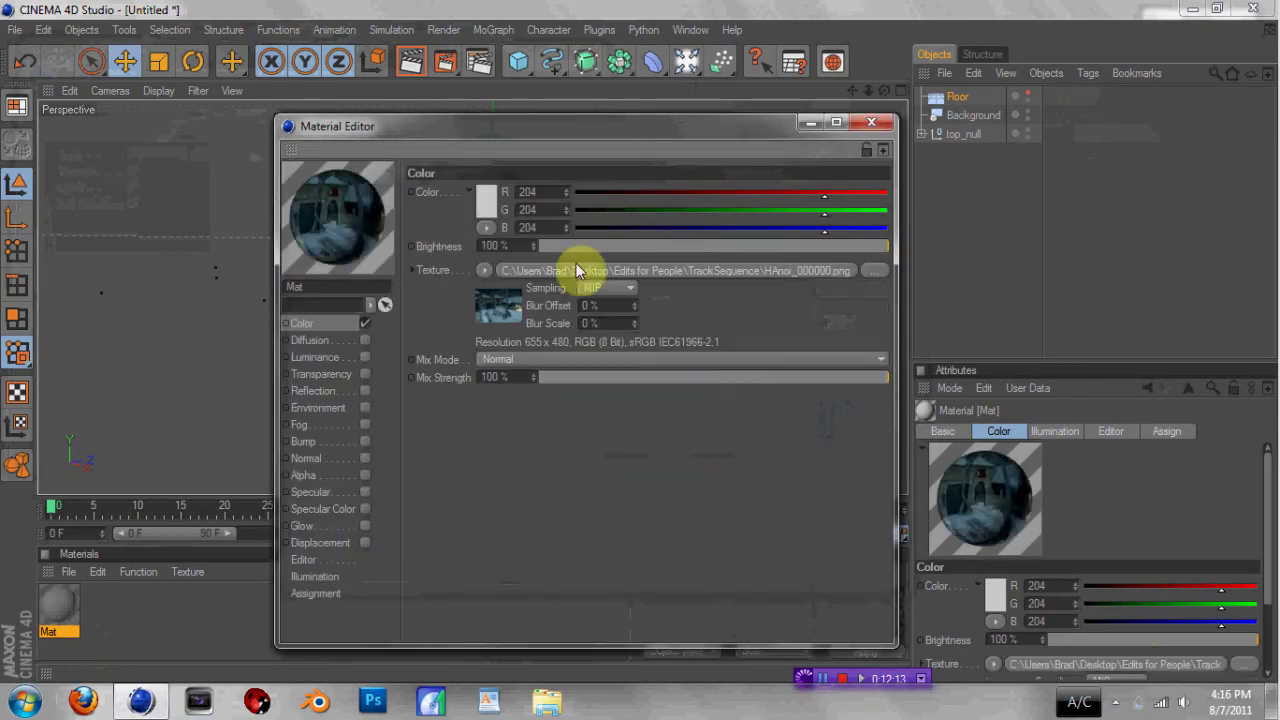
Calculate the texture's animation frame range, apply the material to the Background object, and play the footage to check it.
{"action": "left_click", "coordinate": [710, 266]}
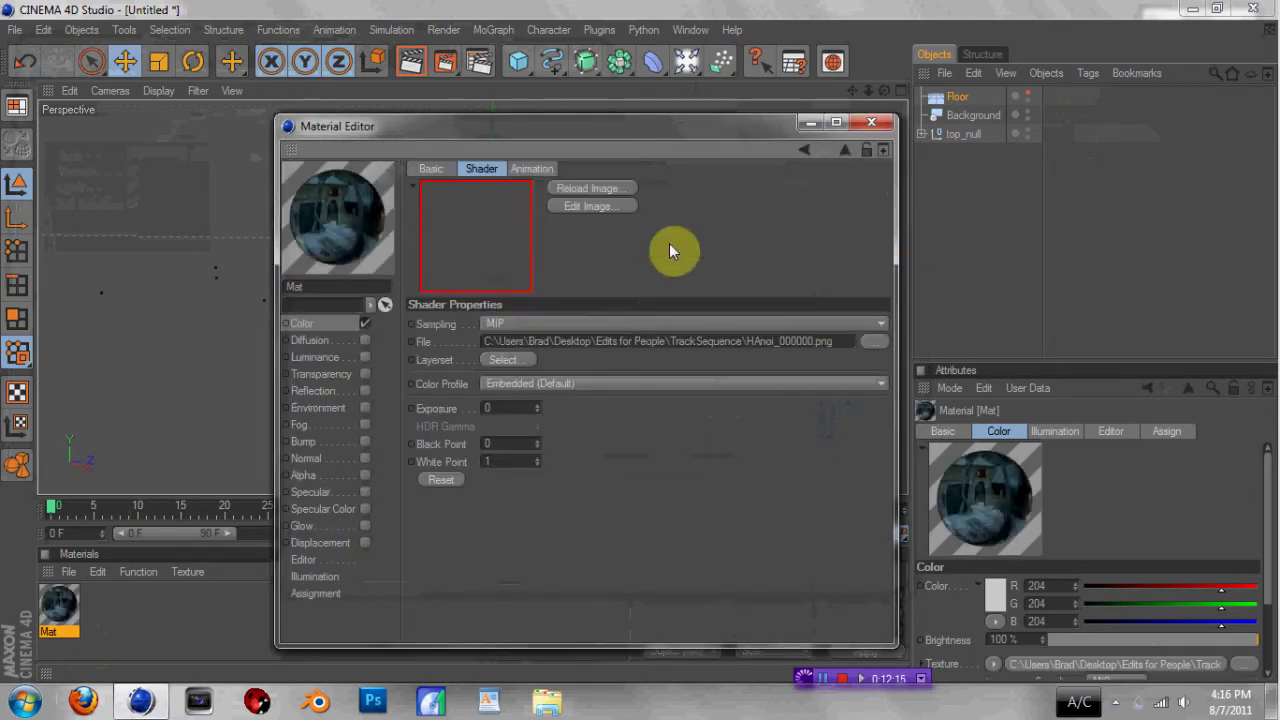
{"action": "left_click", "coordinate": [535, 168]}
{"action": "left_click", "coordinate": [437, 474]}
{"action": "left_click", "coordinate": [873, 124]}
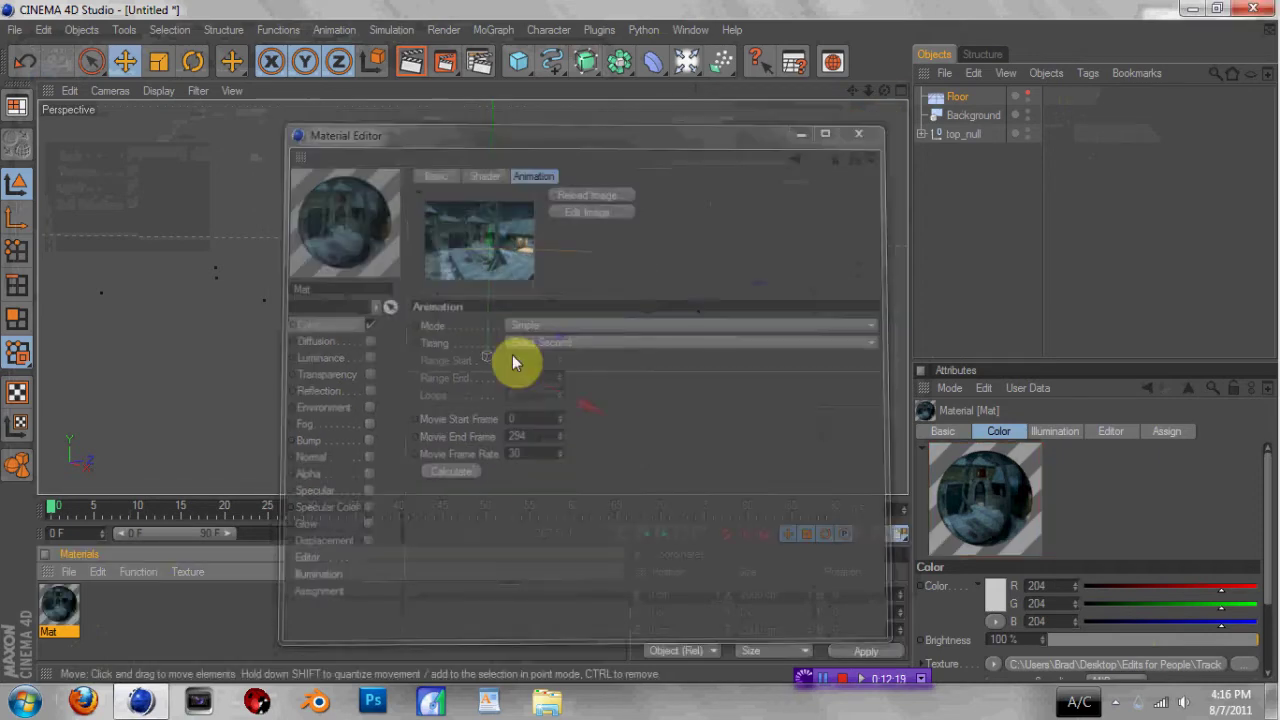
{"action": "left_click_drag", "start_coordinate": [47, 601], "coordinate": [966, 118]}
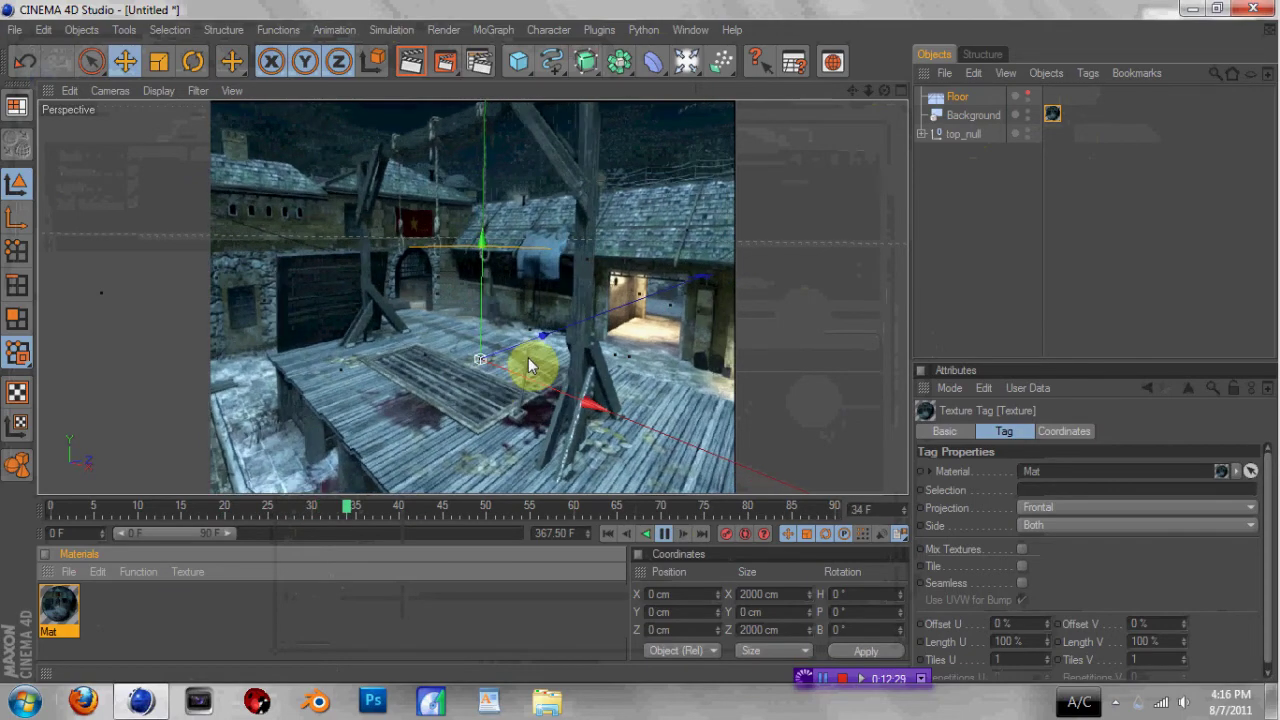
{"action": "left_click", "coordinate": [664, 534]}
Show the Floor in the editor and apply the footage material to it with Frontal projection.
{"action": "left_click", "coordinate": [1027, 93]}
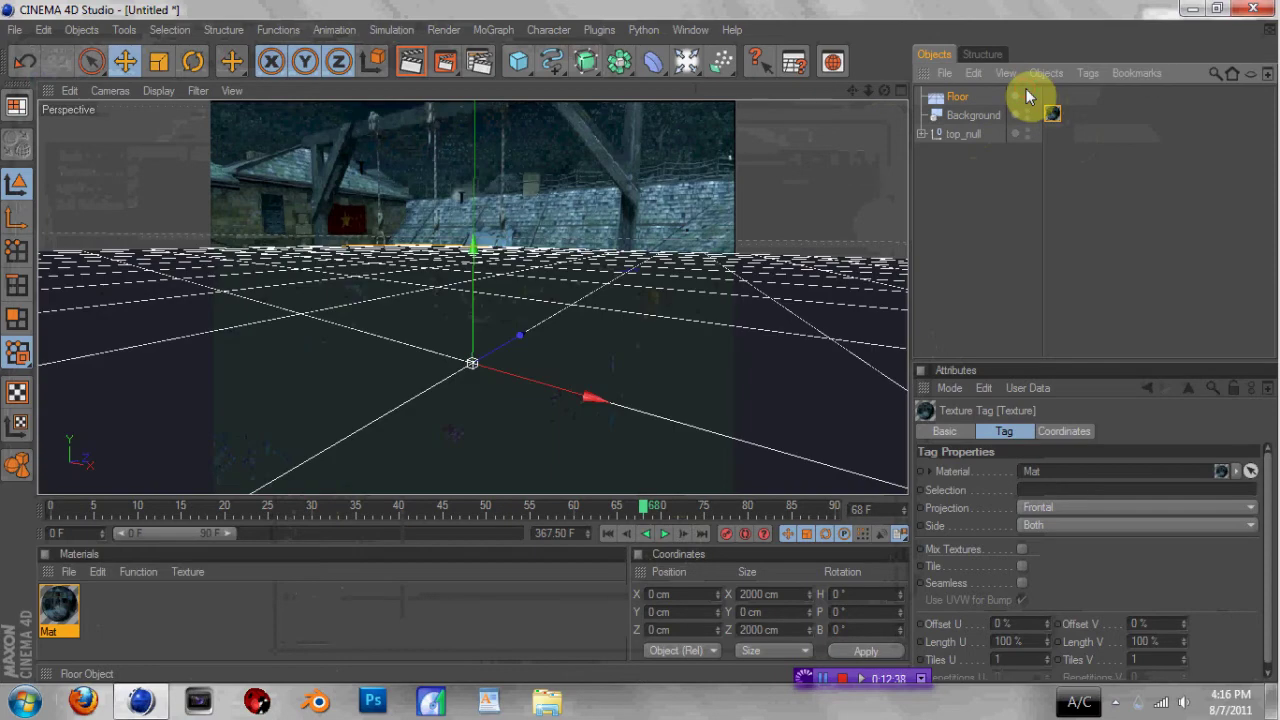
{"action": "left_click_drag", "start_coordinate": [57, 610], "coordinate": [966, 97]}
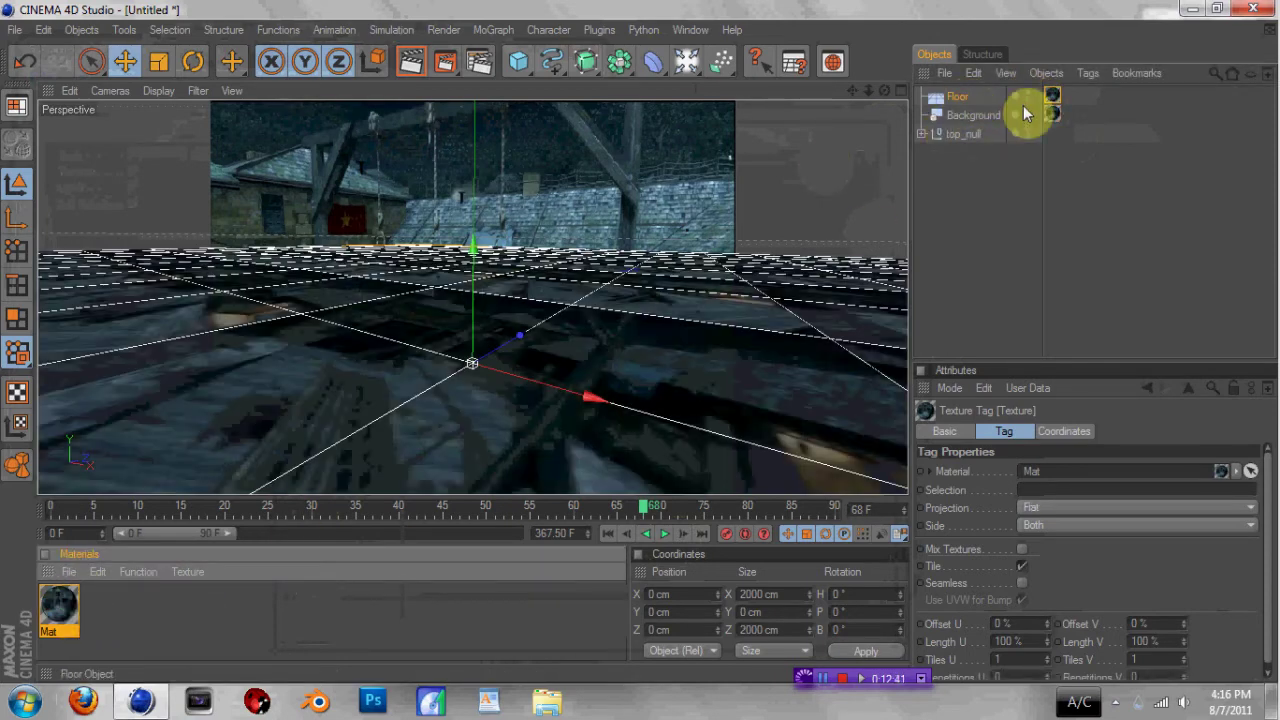
{"action": "left_click", "coordinate": [1054, 97]}
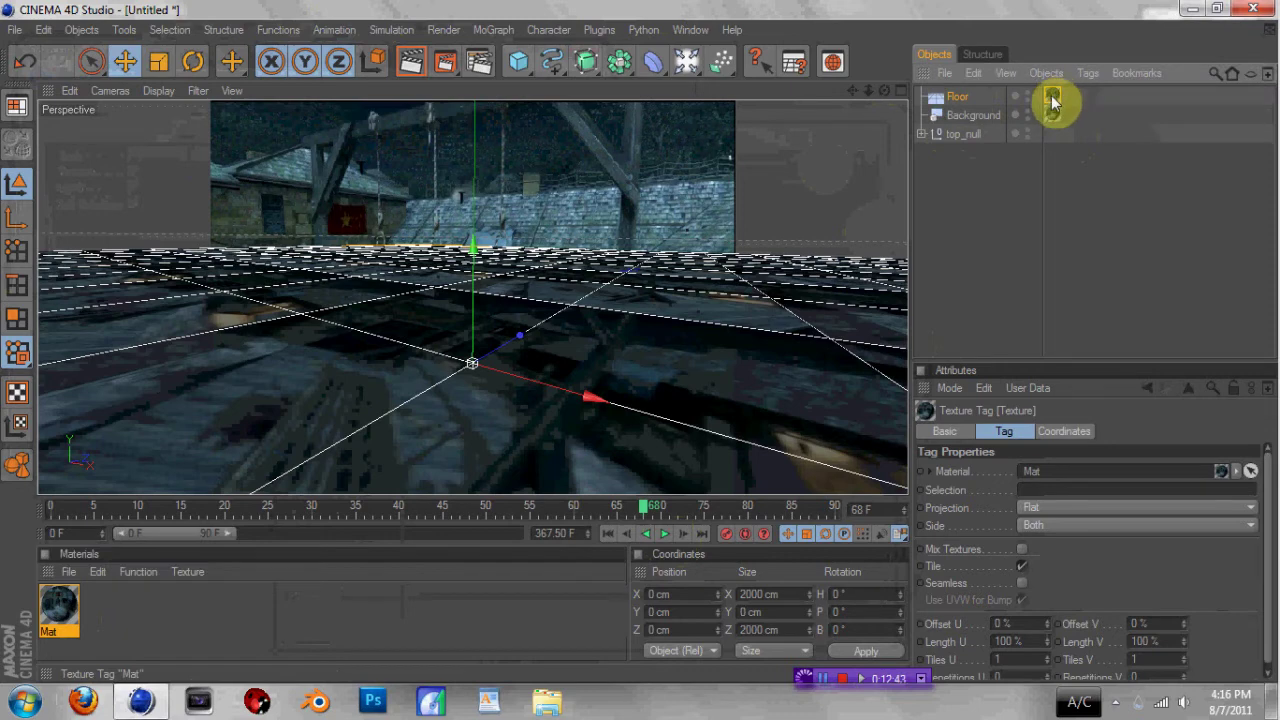
{"action": "left_click_drag", "start_coordinate": [1054, 96], "coordinate": [1048, 99]}
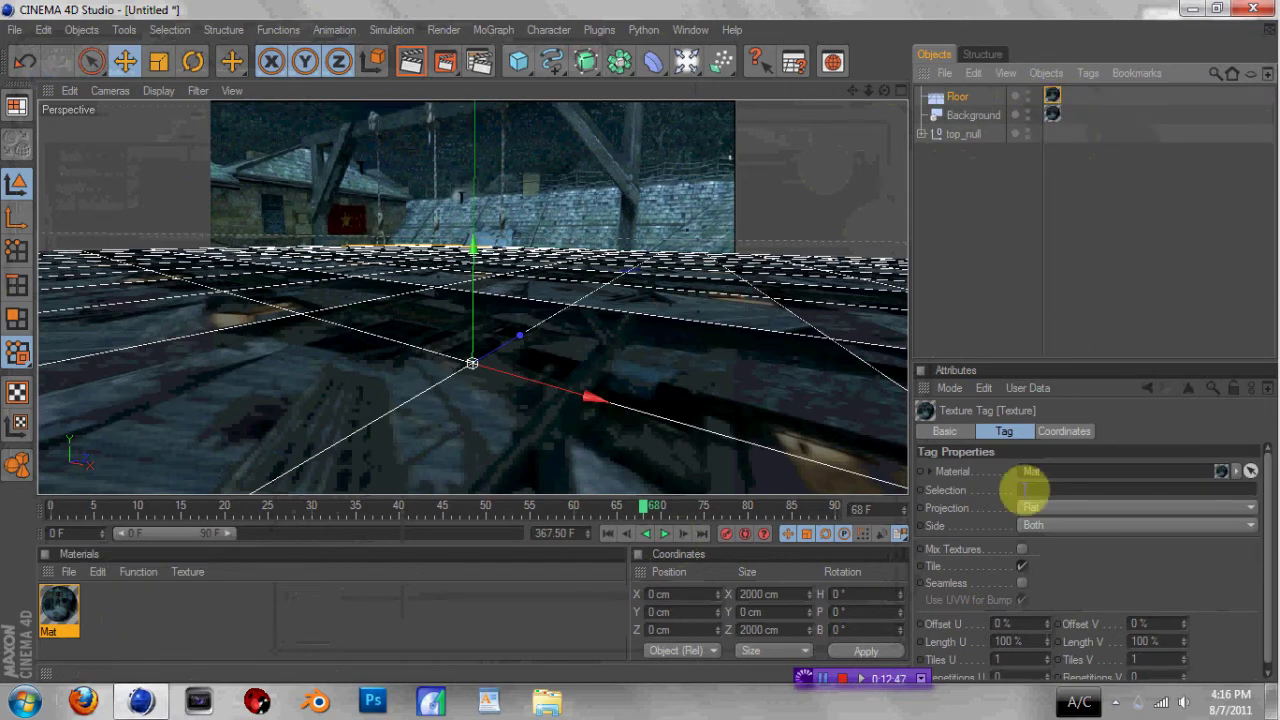
{"action": "left_click", "coordinate": [1021, 507]}
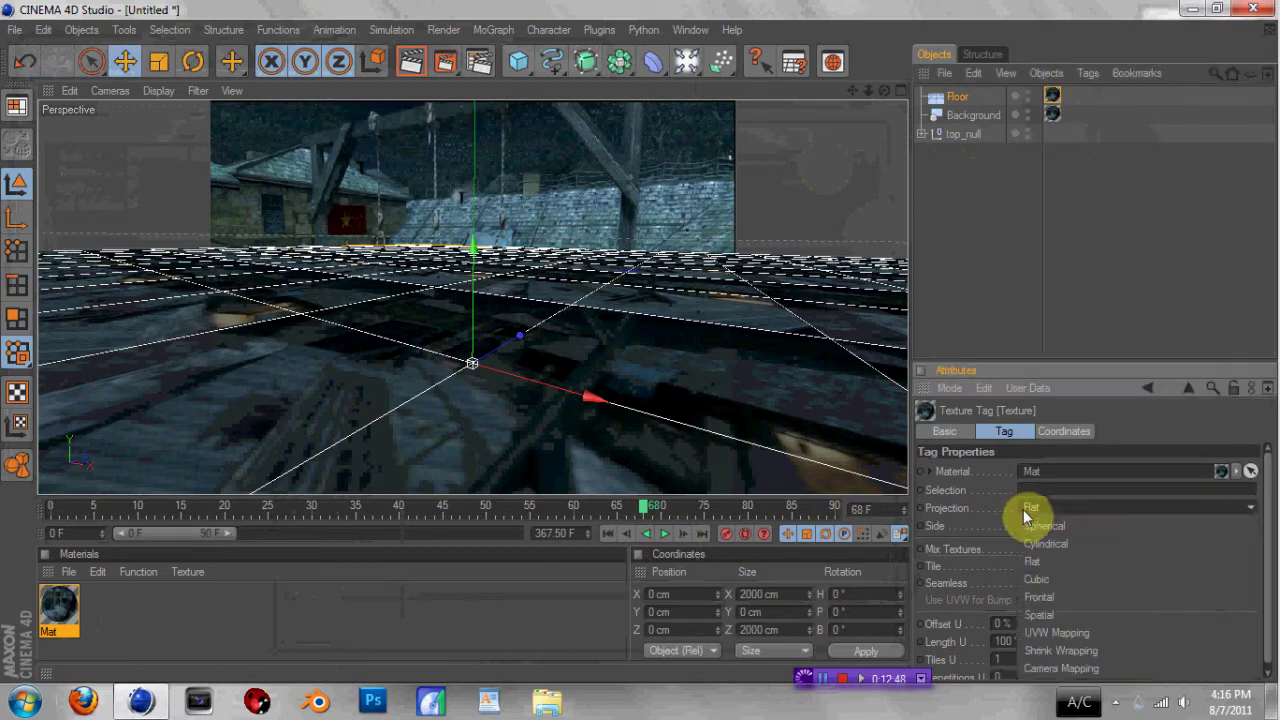
{"action": "left_click", "coordinate": [1043, 606]}
Add a Compositing tag to the Floor with Self Shadowing off and Compositing Background on, and test-render the view.
{"action": "left_click", "coordinate": [955, 100]}
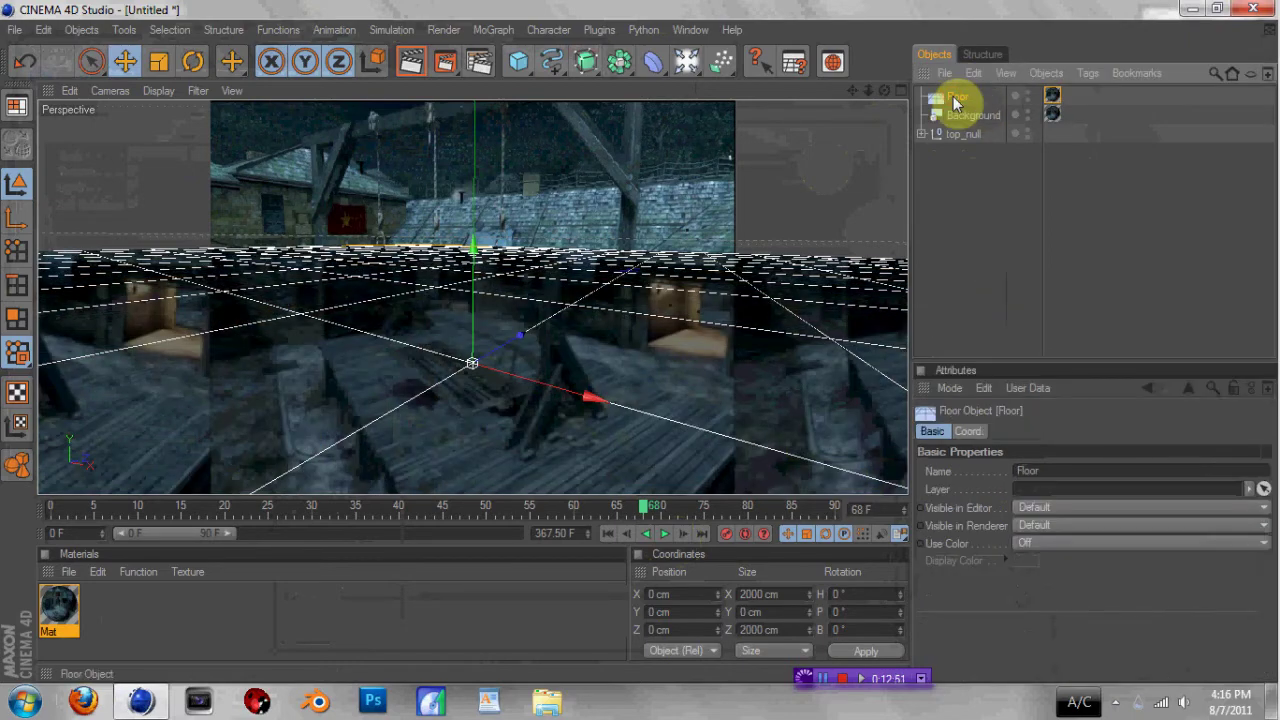
{"action": "right_click", "coordinate": [955, 100]}
{"action": "mouse_move", "coordinate": [966, 88]}
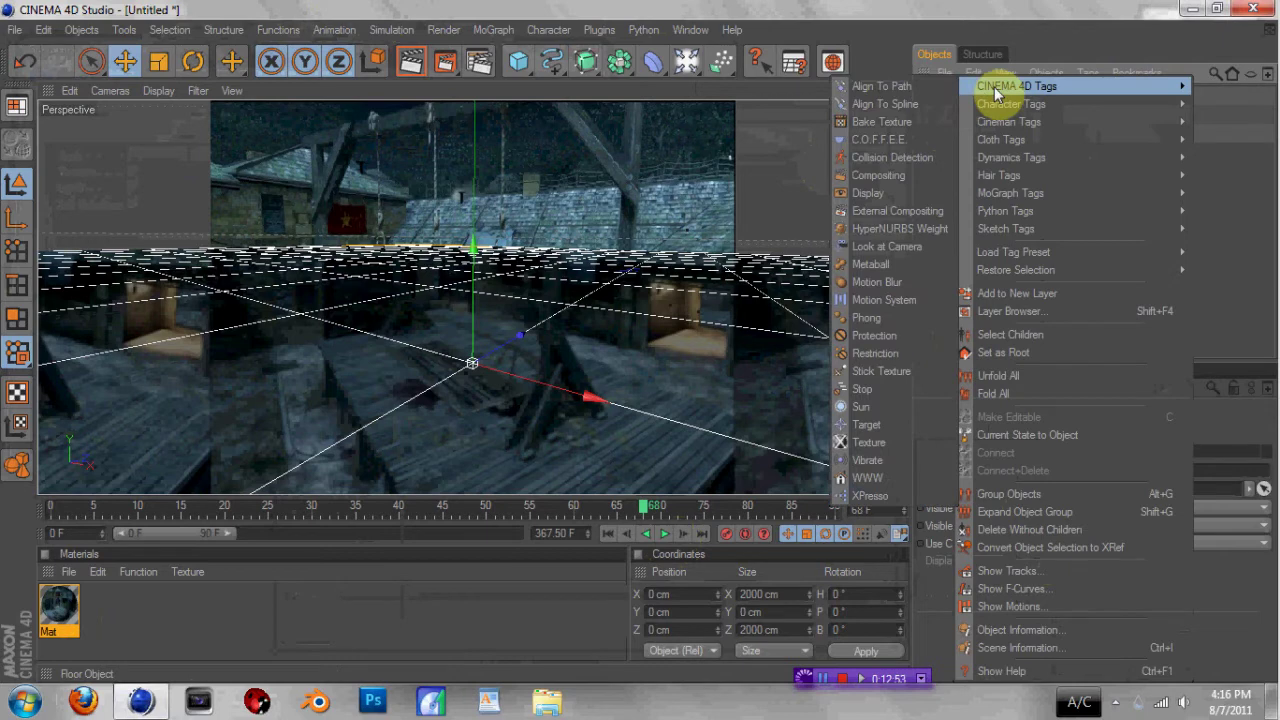
{"action": "left_click", "coordinate": [895, 175]}
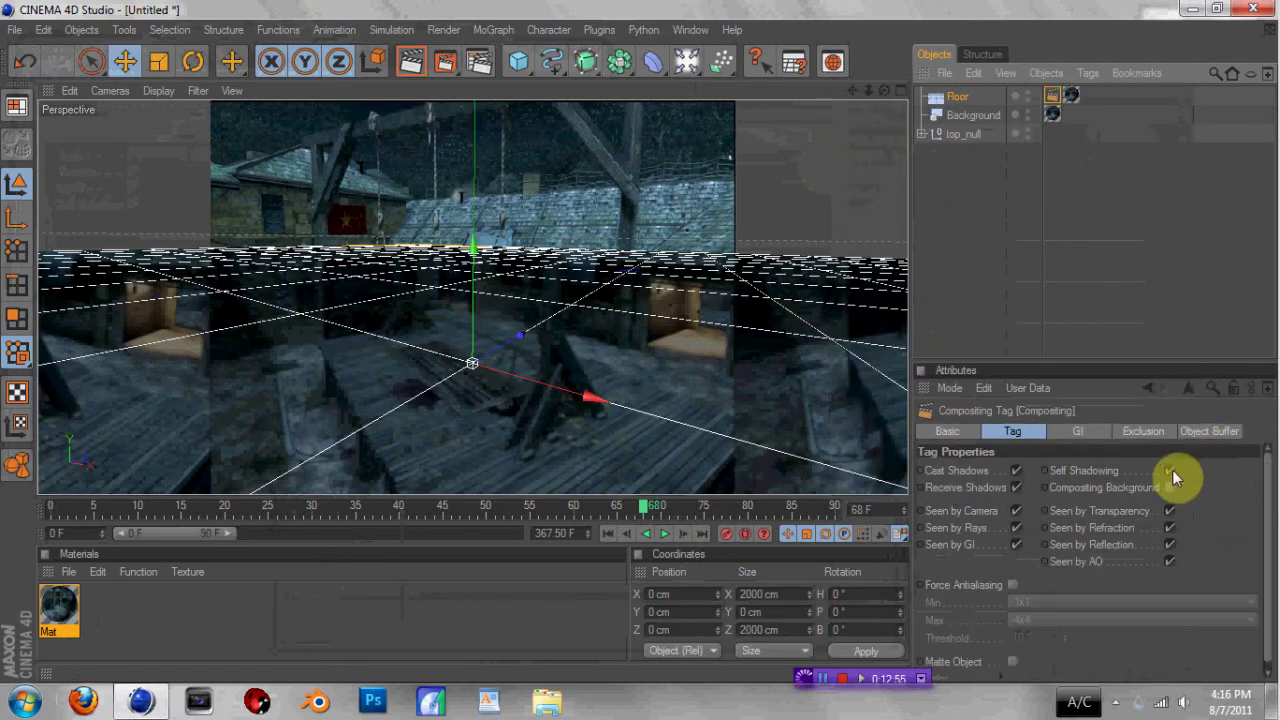
{"action": "left_click", "coordinate": [1170, 473]}
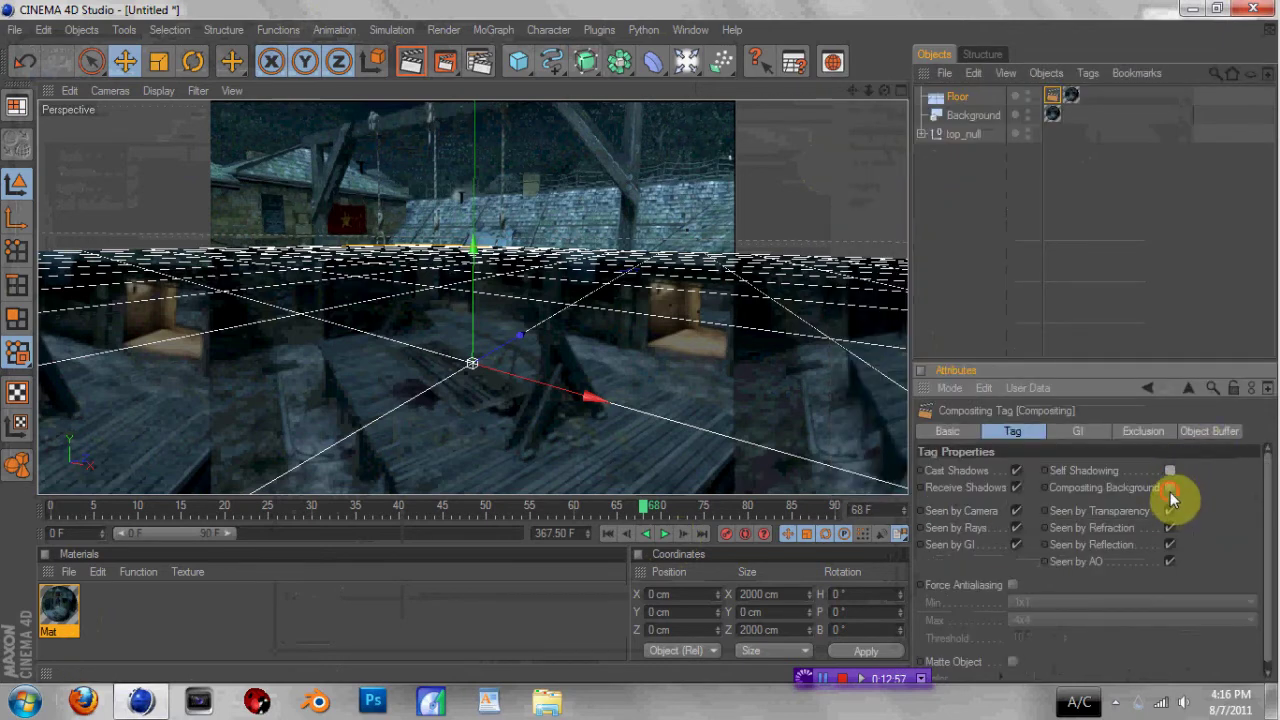
{"action": "left_click", "coordinate": [1170, 487]}
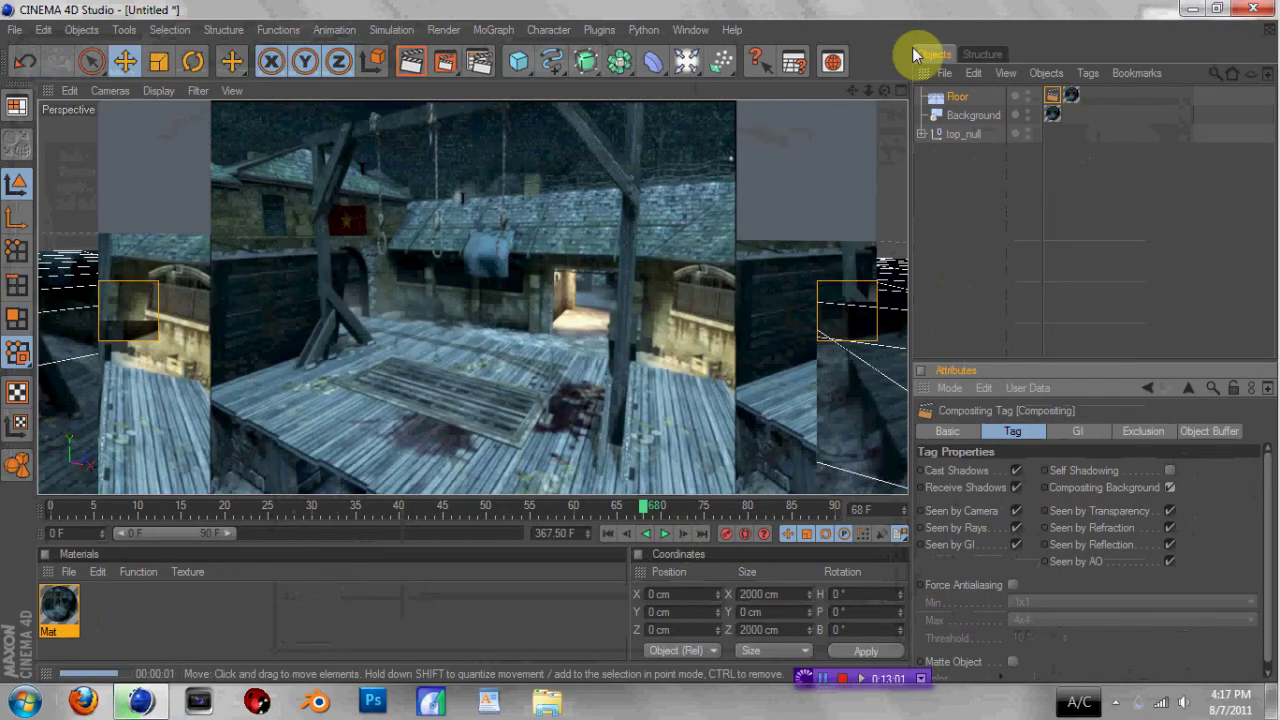
{"action": "left_click", "coordinate": [874, 91]}
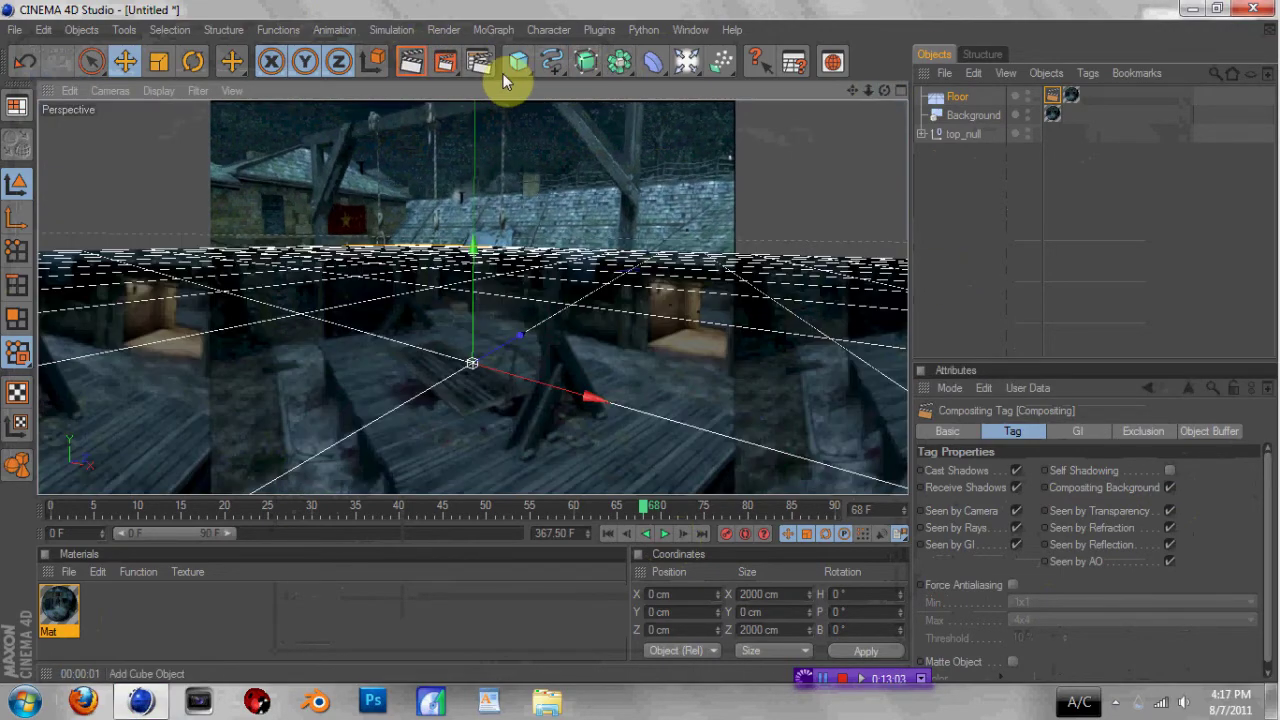
Add a MoText object and scale it down to about 37 cm wide and 15 cm high.
{"action": "left_click", "coordinate": [496, 30]}
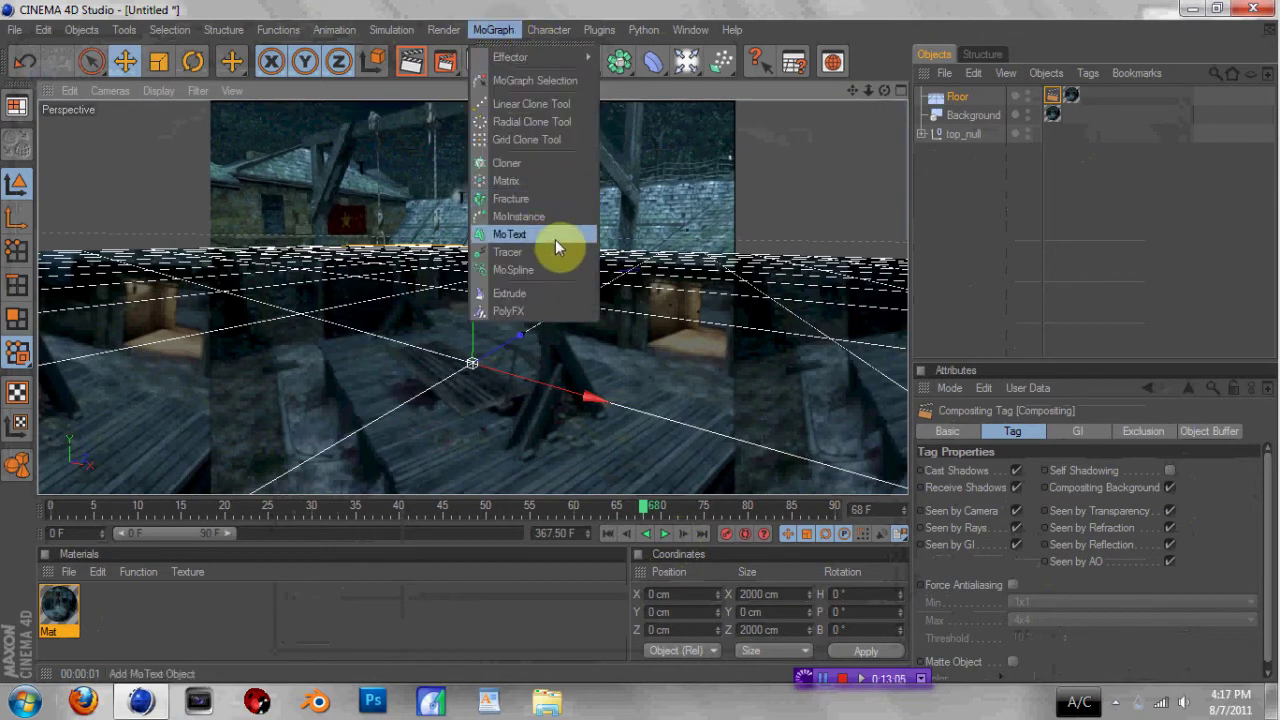
{"action": "left_click", "coordinate": [555, 239]}
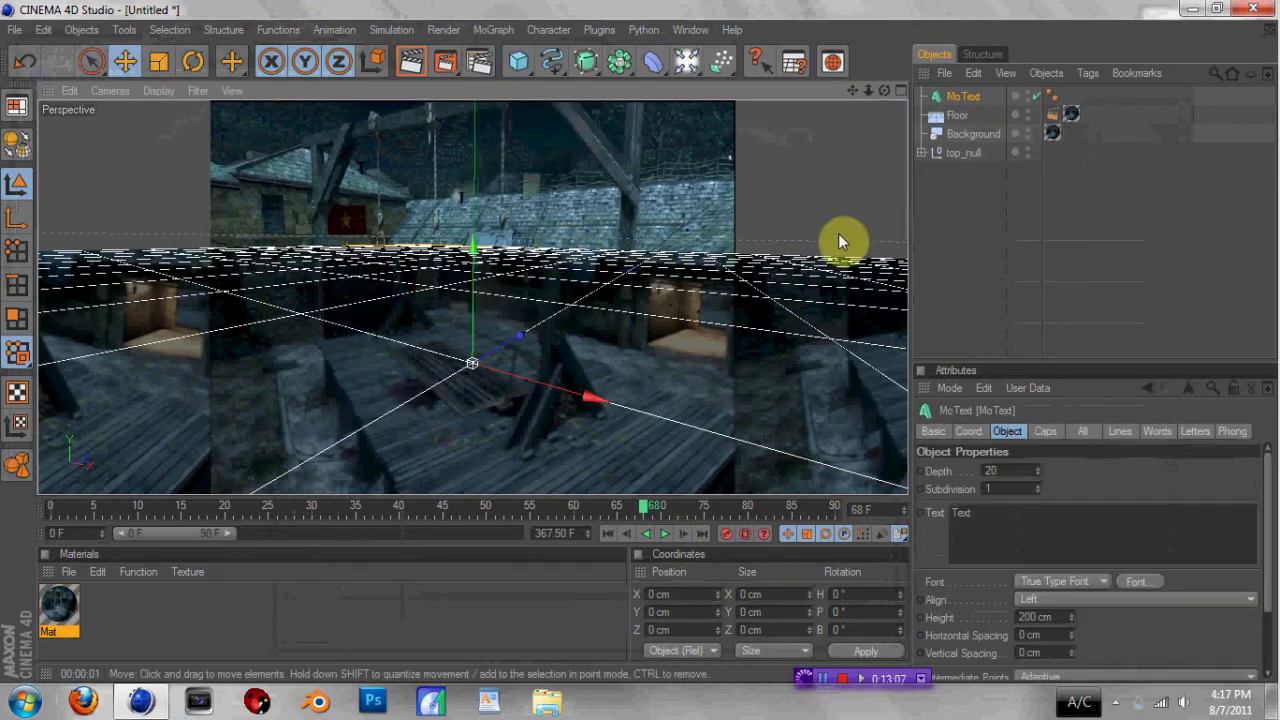
{"action": "left_click", "coordinate": [157, 63]}
{"action": "left_click_drag", "start_coordinate": [715, 284], "coordinate": [500, 288]}
{"action": "left_click_drag", "start_coordinate": [470, 361], "coordinate": [490, 361]}
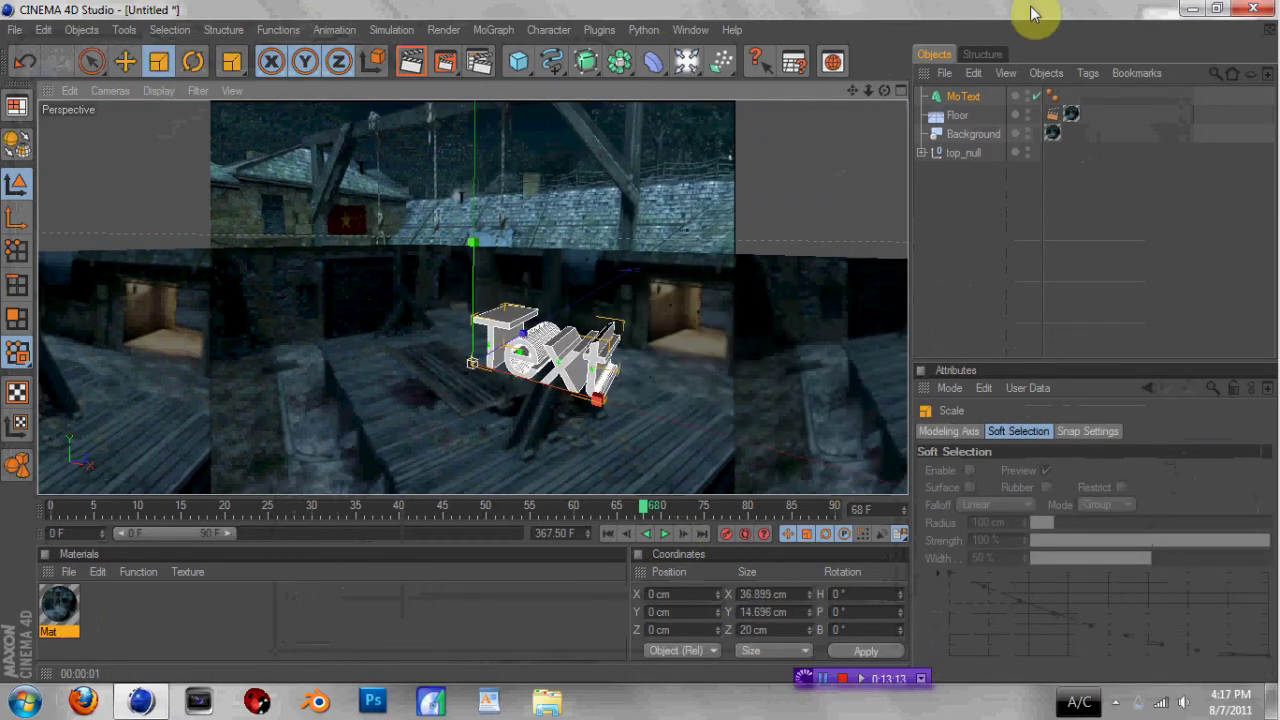
Hide the Floor in the editor and scrub to frame 55 to check how the text follows the footage.
{"action": "left_click", "coordinate": [1028, 116]}
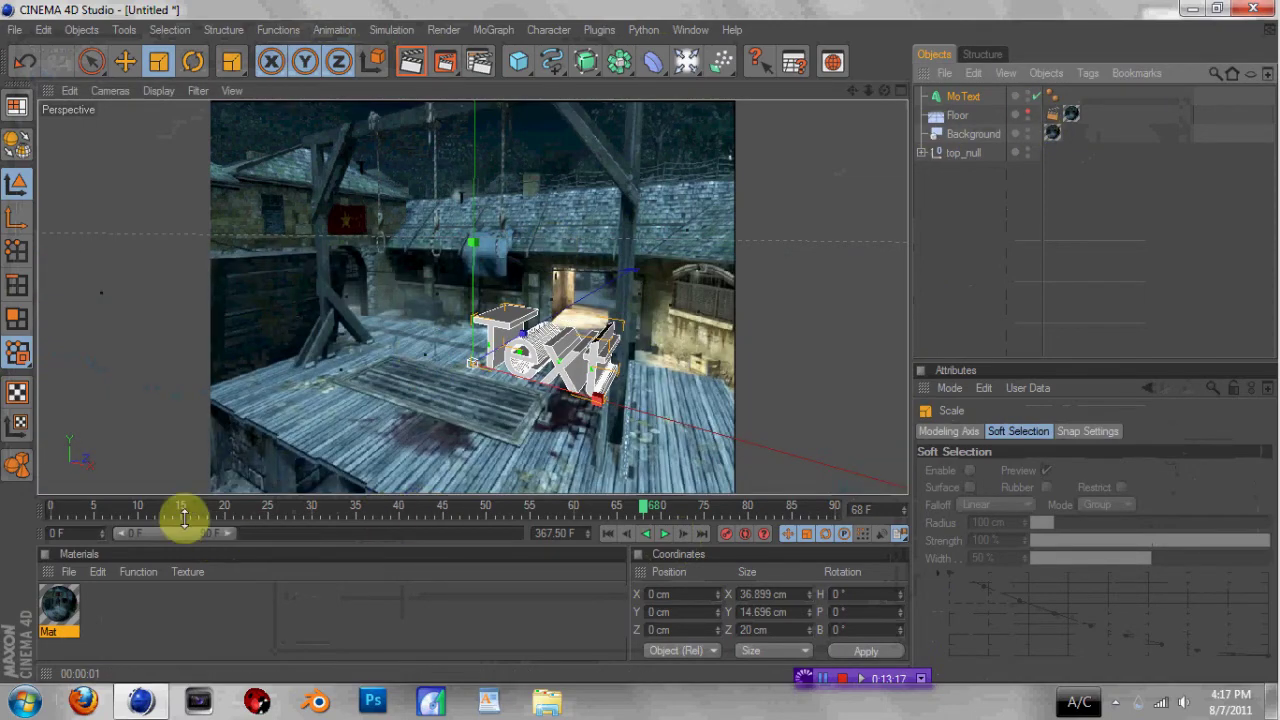
{"action": "left_click_drag", "start_coordinate": [180, 514], "coordinate": [557, 465]}
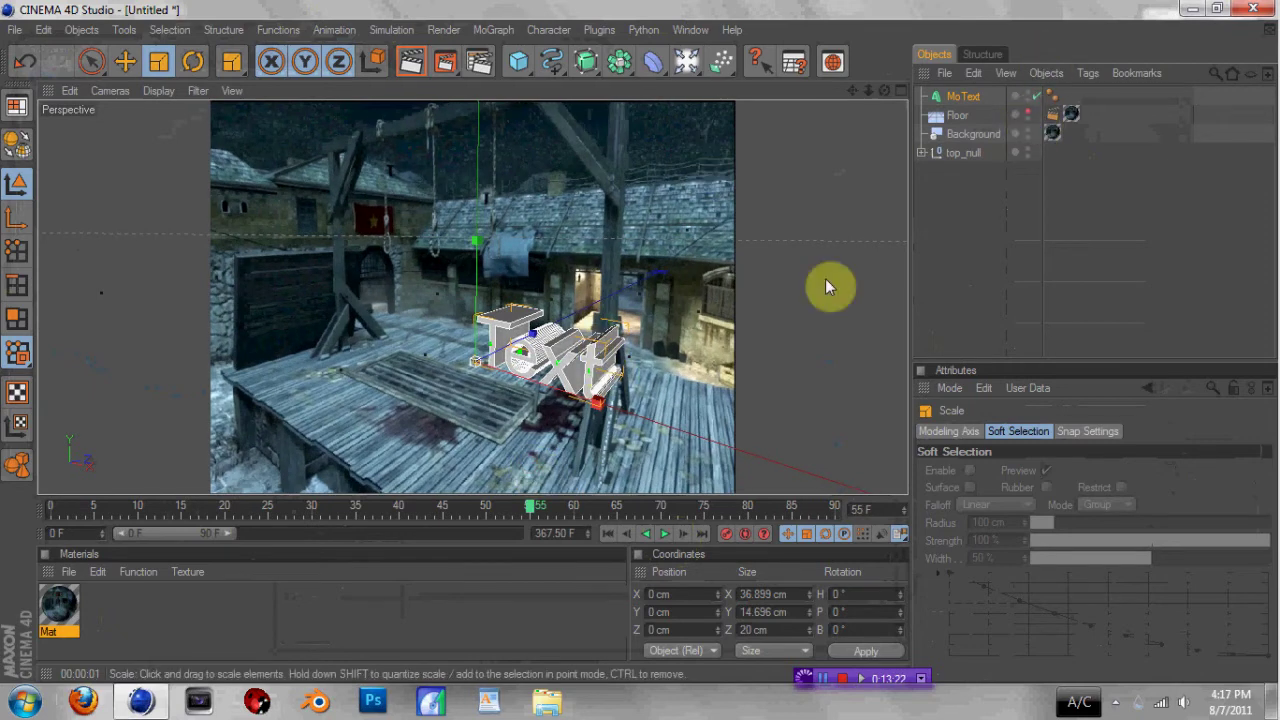
Change the MoText wording to "Noose" and set its font to Anitlles Regular, size 12.
{"action": "left_click", "coordinate": [963, 96]}
{"action": "left_click", "coordinate": [1030, 536]}
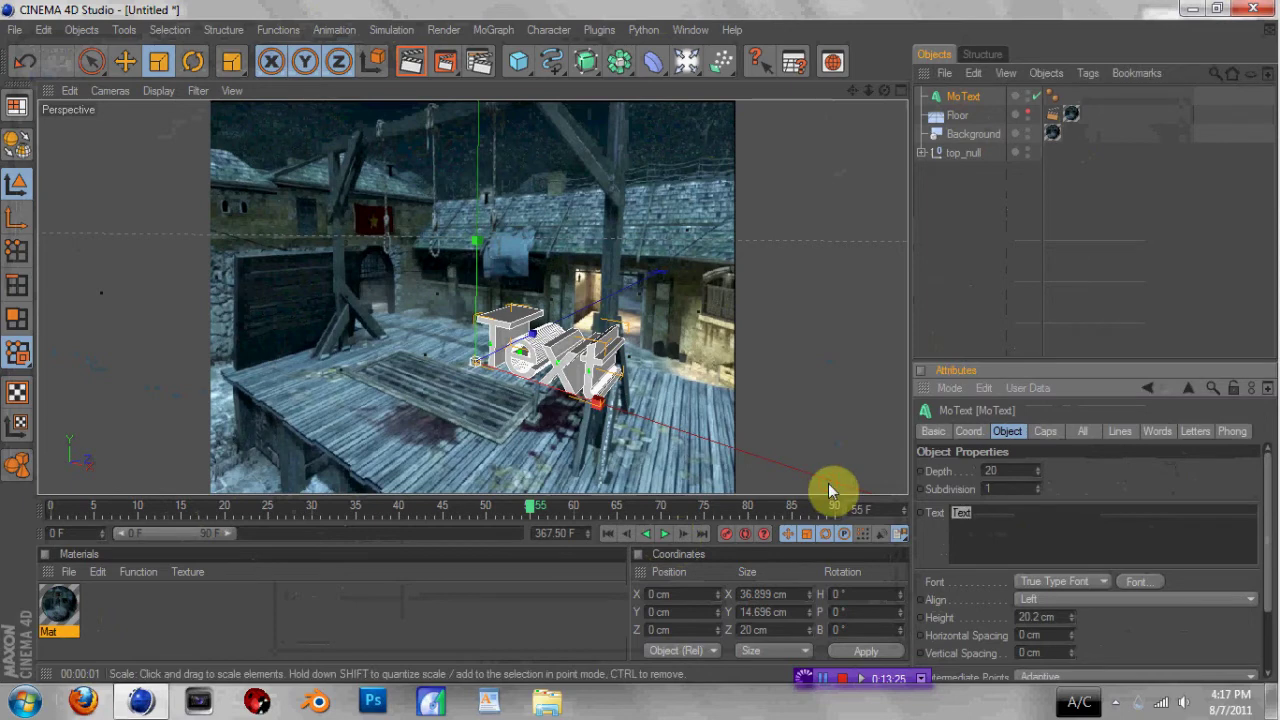
{"action": "type", "text": "Noose"}
{"action": "left_click", "coordinate": [1093, 475]}
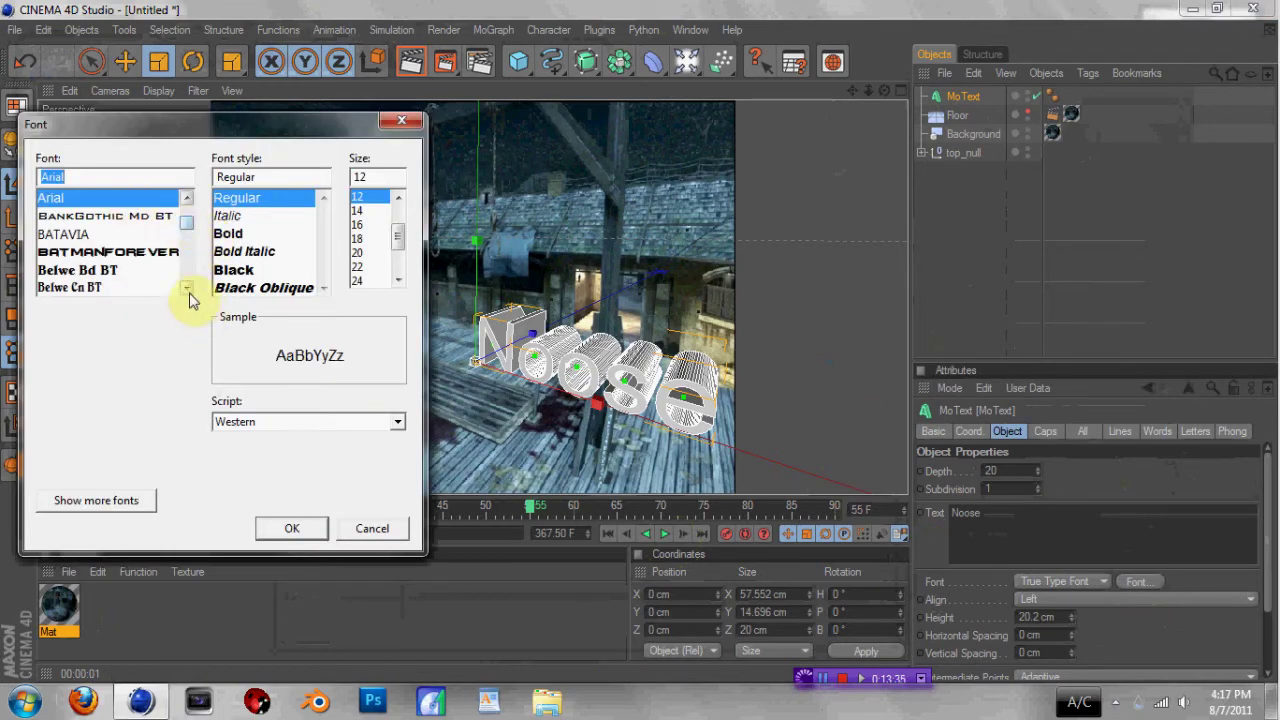
{"action": "scroll", "coordinate": [187, 290], "scroll_direction": "down", "scroll_amount": 10}
{"action": "scroll", "coordinate": [187, 290], "scroll_direction": "down", "scroll_amount": 3}
{"action": "scroll", "coordinate": [187, 290], "scroll_direction": "down", "scroll_amount": 1}
{"action": "left_click", "coordinate": [129, 270]}
{"action": "left_click", "coordinate": [287, 533]}
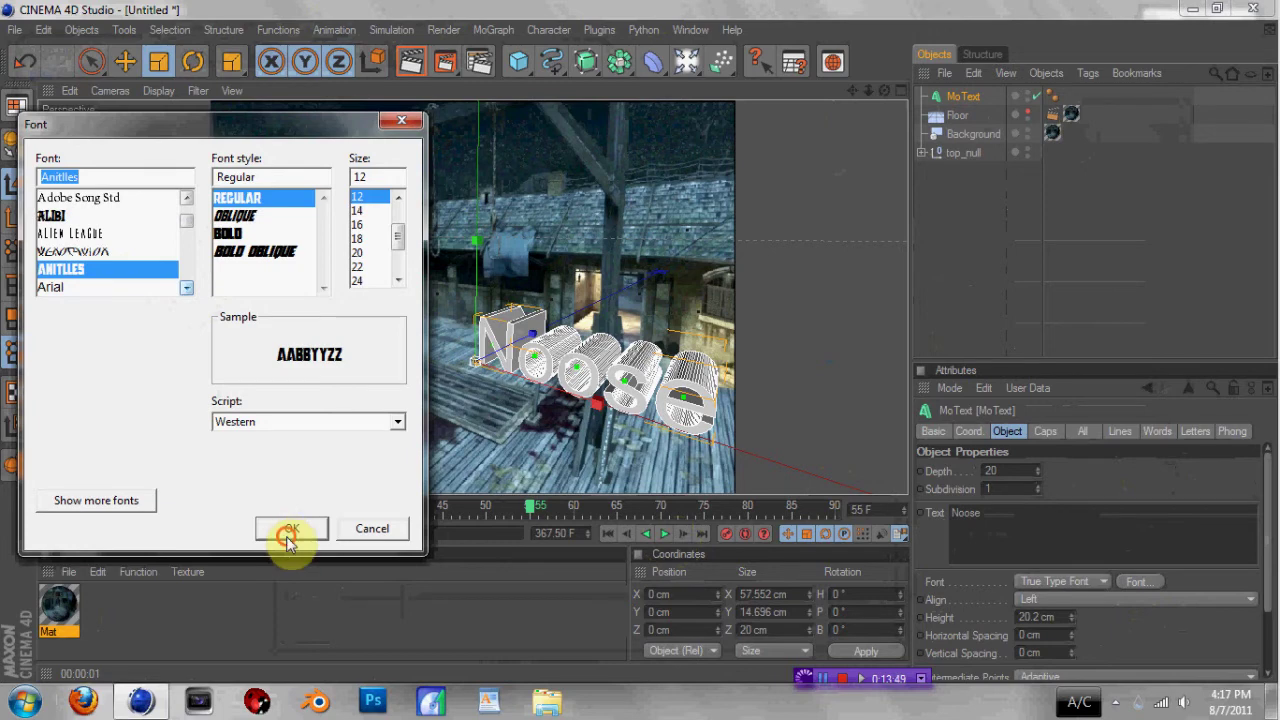
Set the start cap of the MoText object to Fillet Cap.
{"action": "left_click", "coordinate": [1056, 434]}
{"action": "left_click", "coordinate": [1044, 470]}
{"action": "left_click", "coordinate": [1036, 530]}
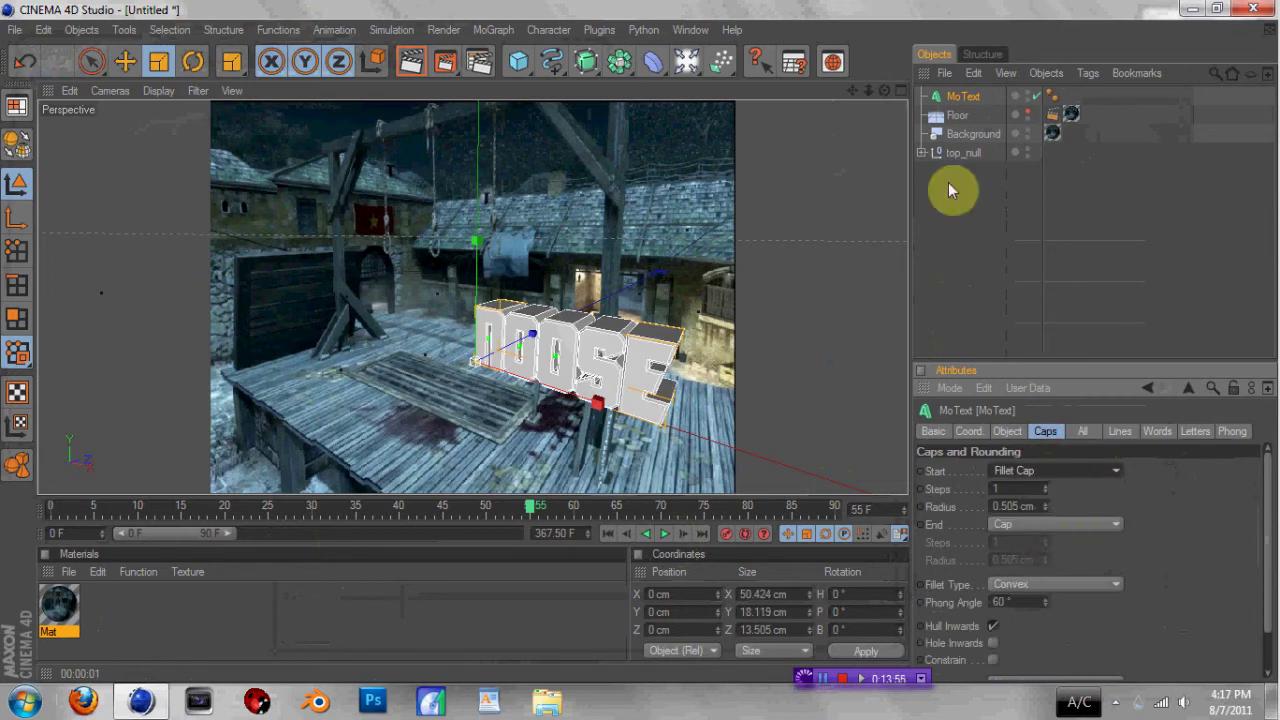
Move the Noose text along the X axis to about -34.5 cm.
{"action": "left_click", "coordinate": [125, 62]}
{"action": "left_click_drag", "start_coordinate": [560, 398], "coordinate": [456, 378]}
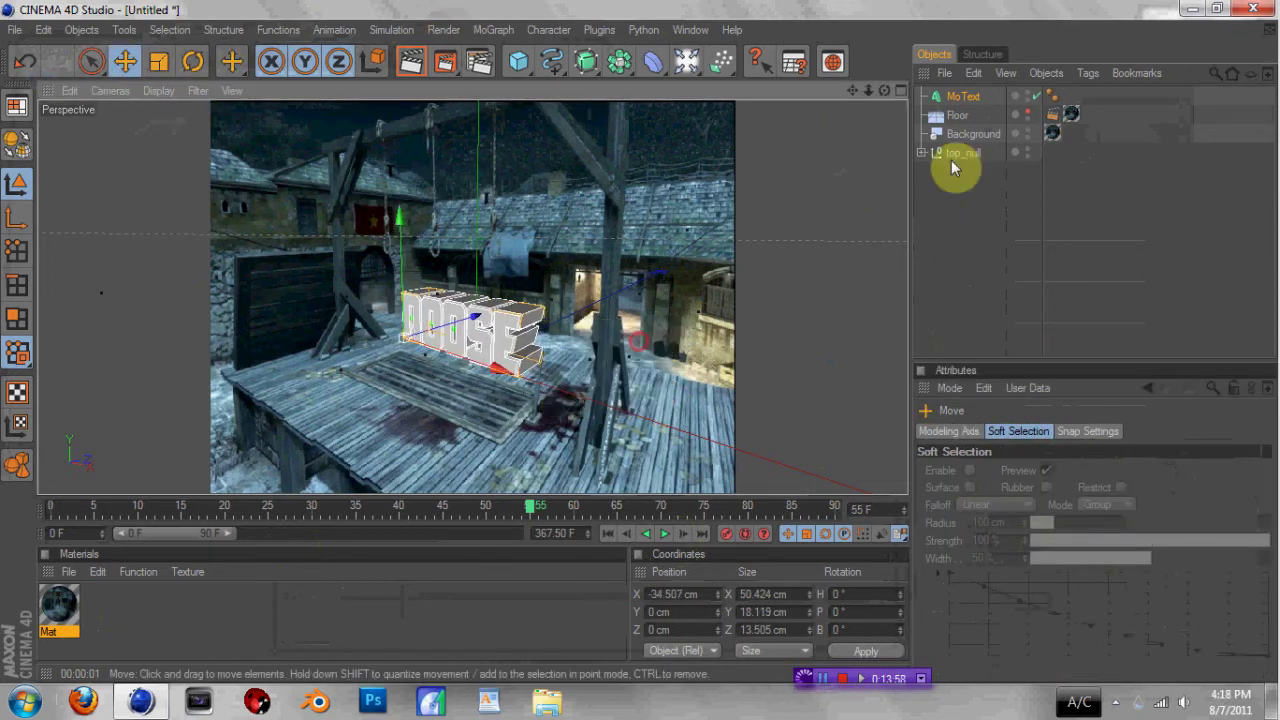
{"action": "left_click", "coordinate": [1027, 115]}
{"action": "left_click_drag", "start_coordinate": [403, 237], "coordinate": [398, 245]}
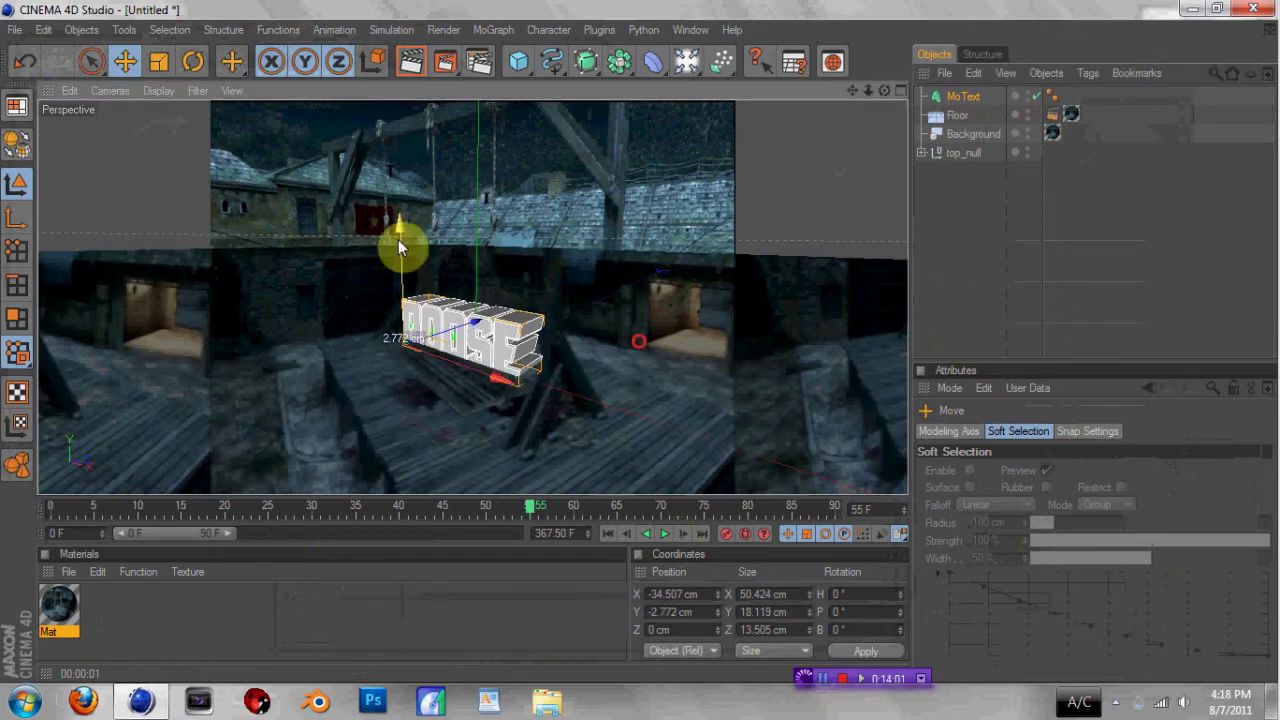
{"action": "key", "text": "ctrl+z"}
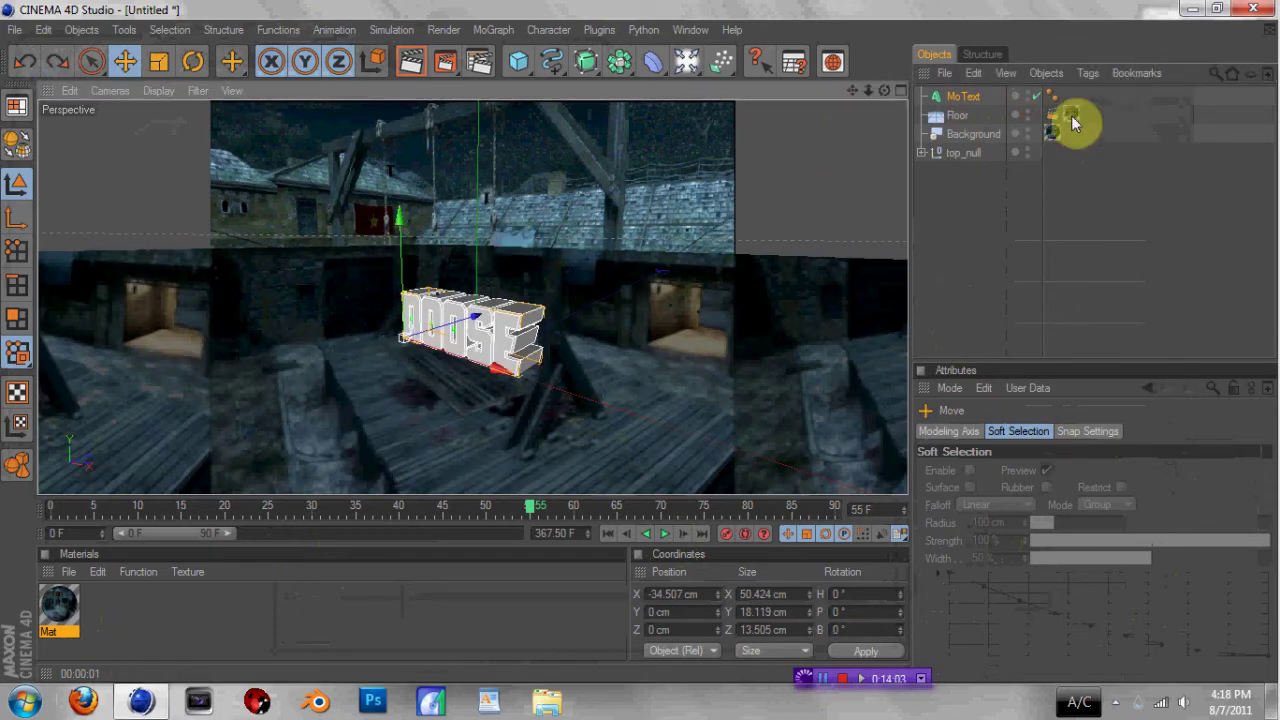
{"action": "left_click", "coordinate": [1028, 111]}
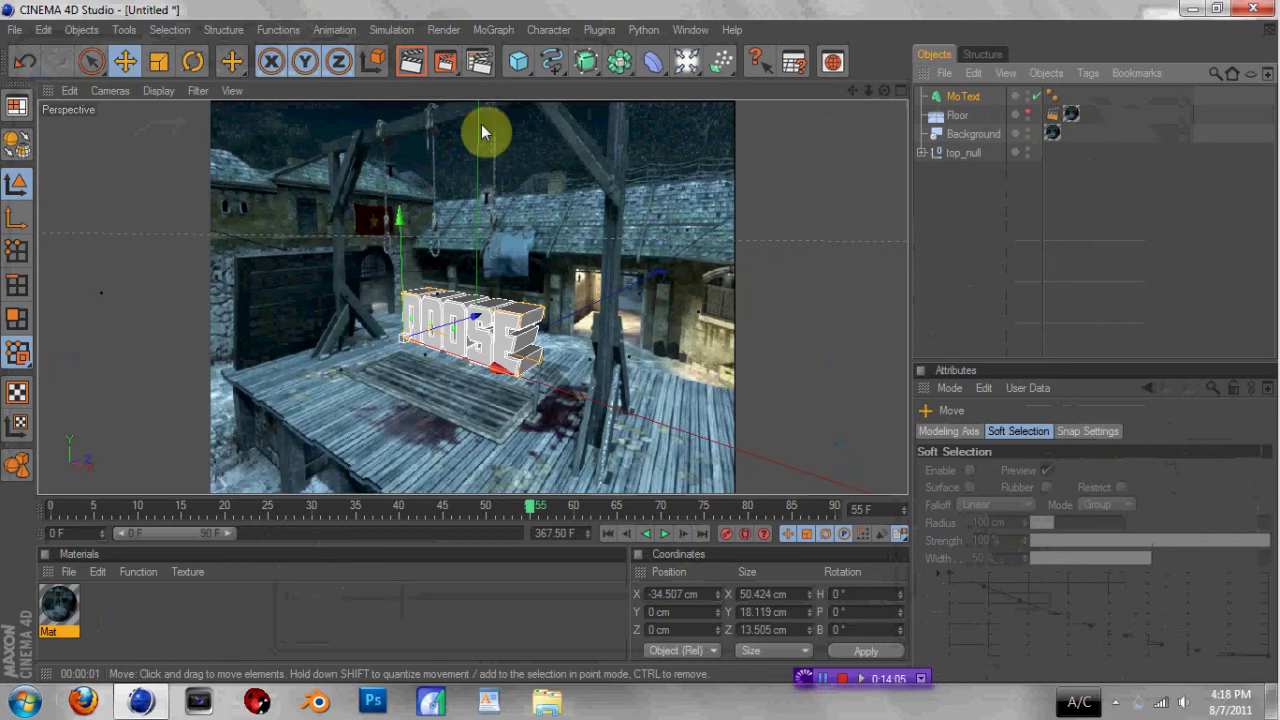
Place the text at about X -26.8 cm, Z -22.9 cm, rotate its heading to about 2.44°, and test-render the view.
{"action": "left_click_drag", "start_coordinate": [468, 334], "coordinate": [366, 408]}
{"action": "left_click", "coordinate": [200, 72]}
{"action": "left_click", "coordinate": [410, 62]}
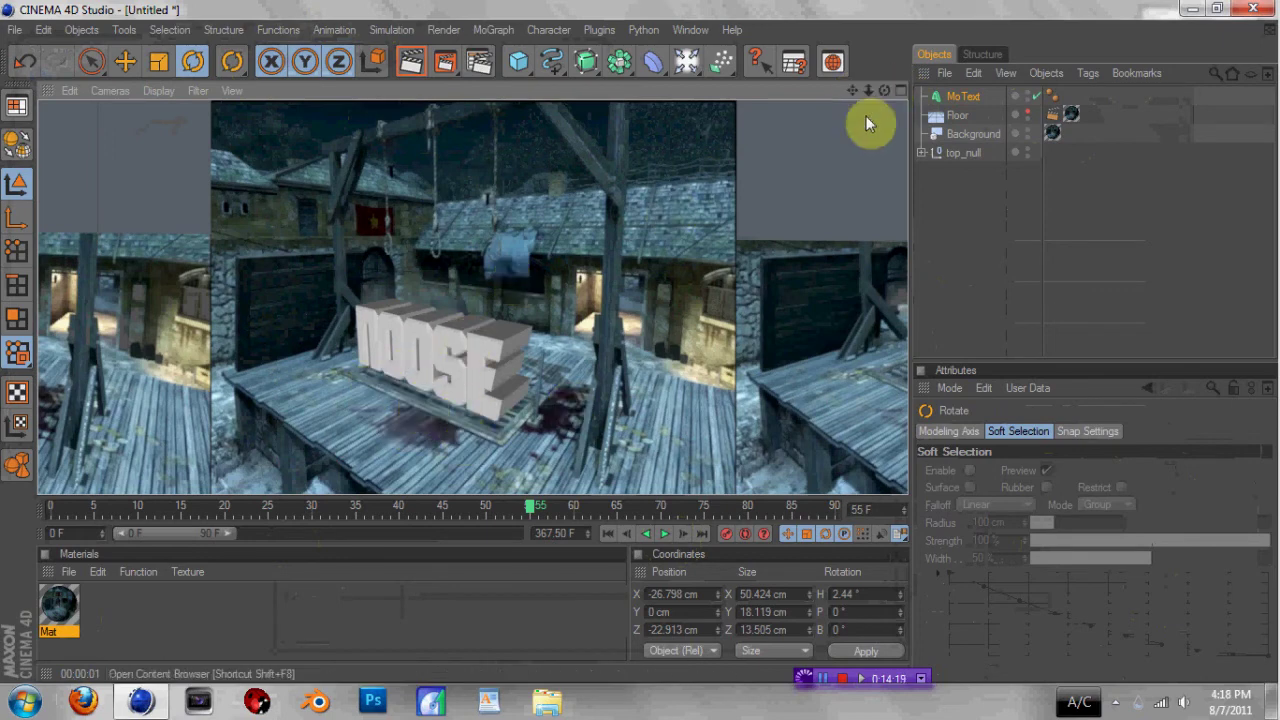
Add an Omni light to the scene and raise it to about Y 146.8 cm above the text.
{"action": "left_click", "coordinate": [882, 88]}
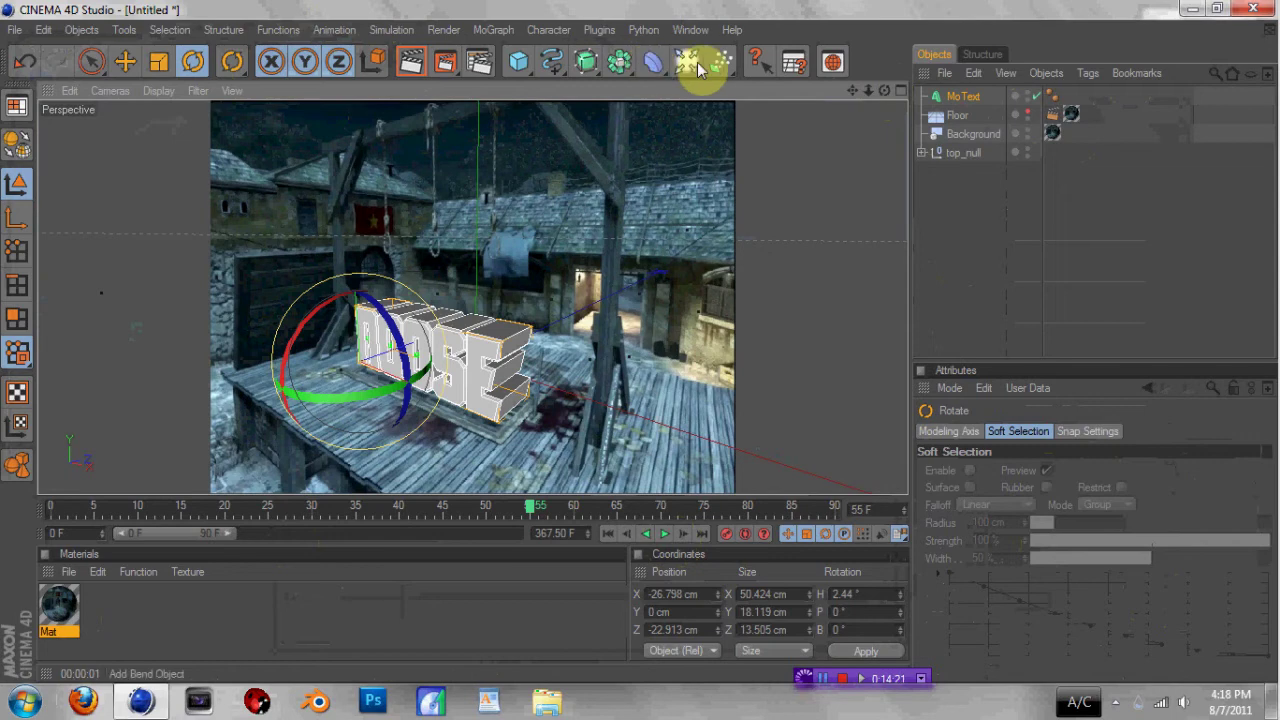
{"action": "left_click_drag", "start_coordinate": [697, 66], "coordinate": [743, 86]}
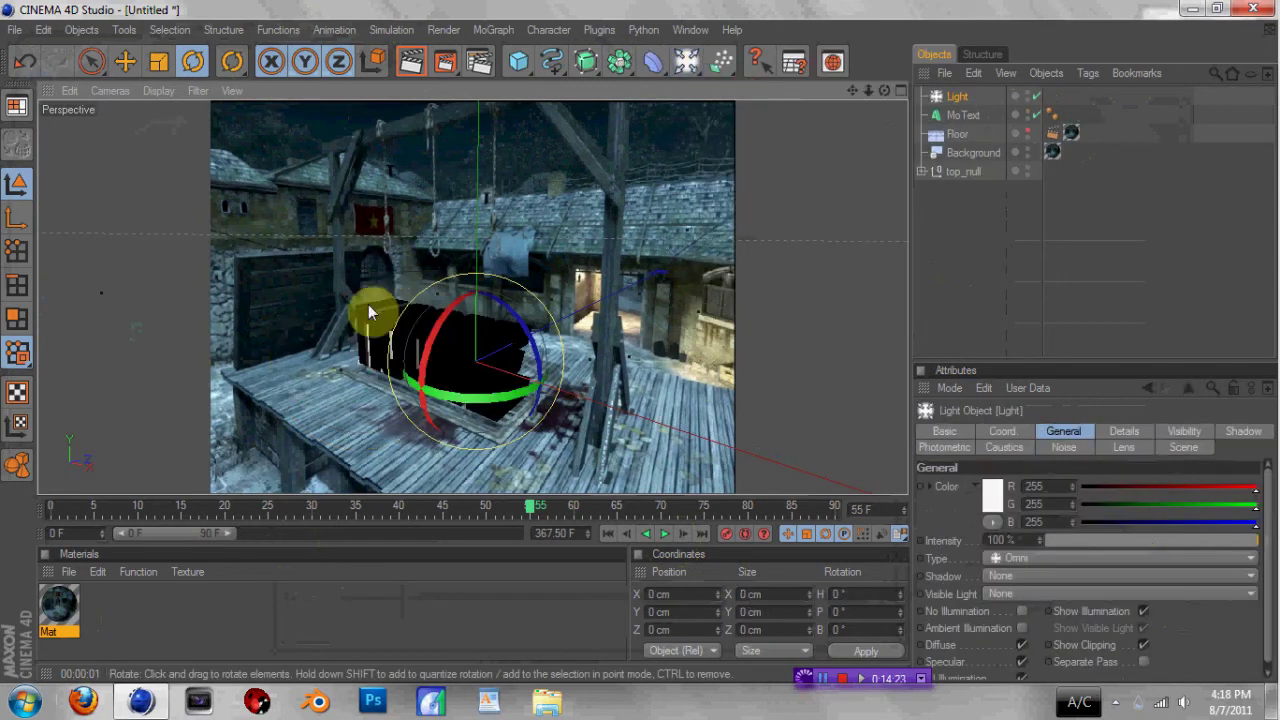
{"action": "left_click", "coordinate": [125, 61]}
{"action": "left_click_drag", "start_coordinate": [471, 277], "coordinate": [478, 102]}
{"action": "left_click_drag", "start_coordinate": [478, 185], "coordinate": [479, 102]}
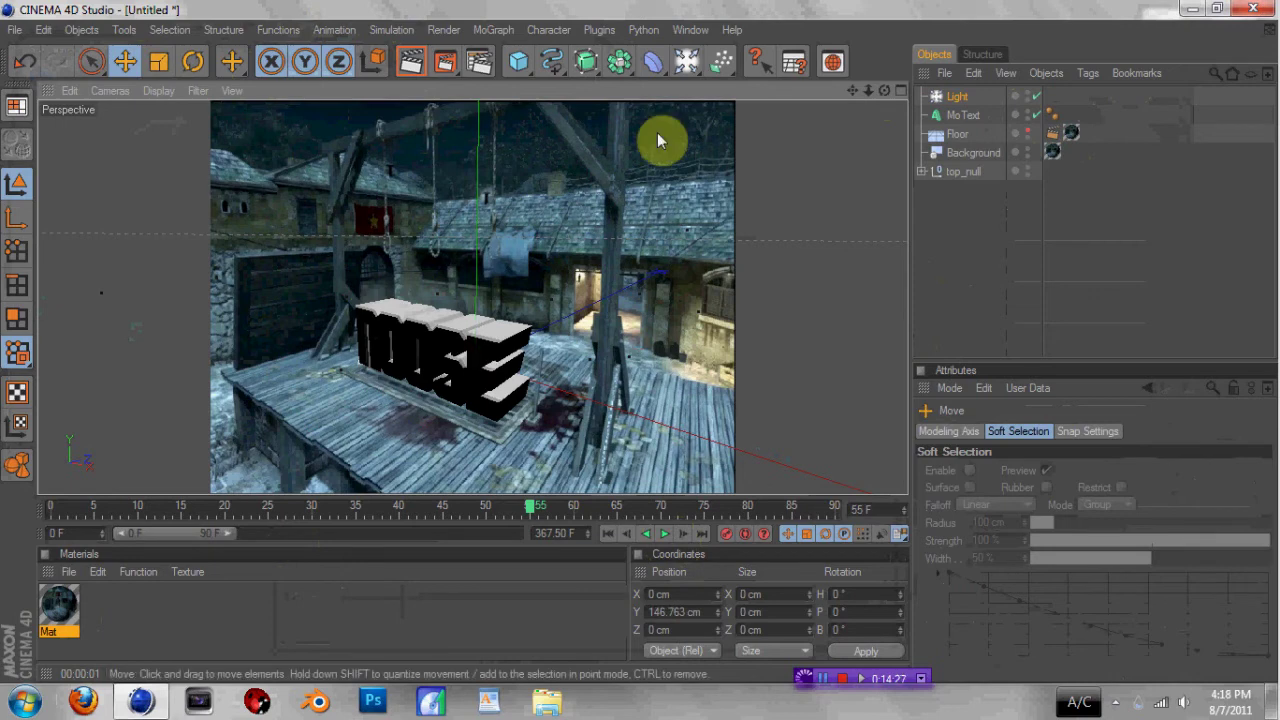
Discard the pasted copy of the light and move the original light along Z to about -33.6 cm.
{"action": "key", "text": "ctrl+v"}
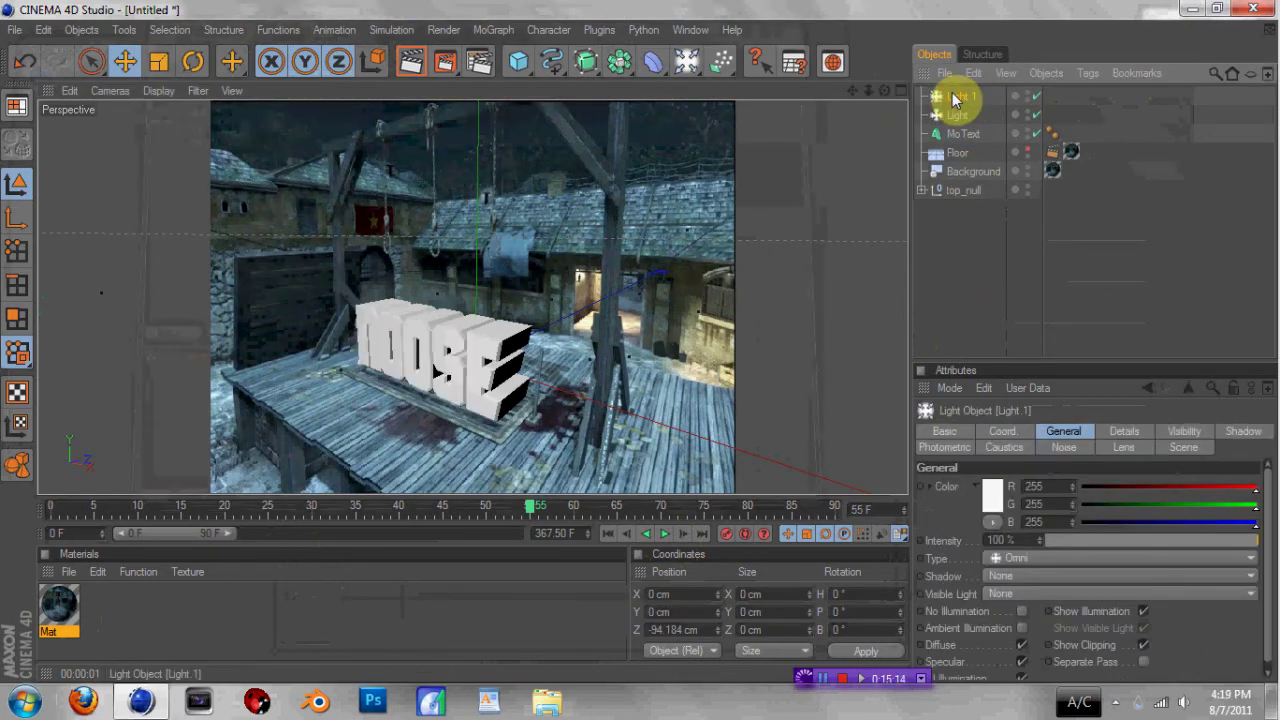
{"action": "key", "text": "Delete"}
{"action": "left_click", "coordinate": [957, 97]}
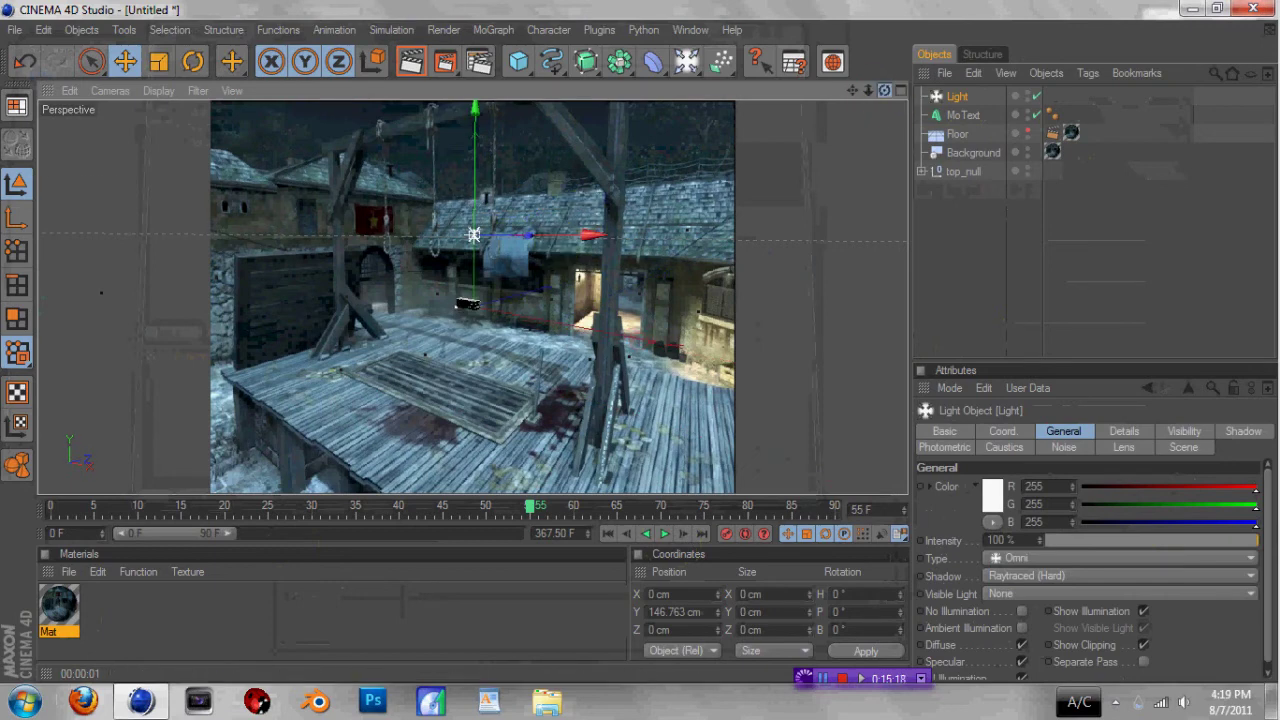
{"action": "left_click_drag", "start_coordinate": [536, 227], "coordinate": [553, 226]}
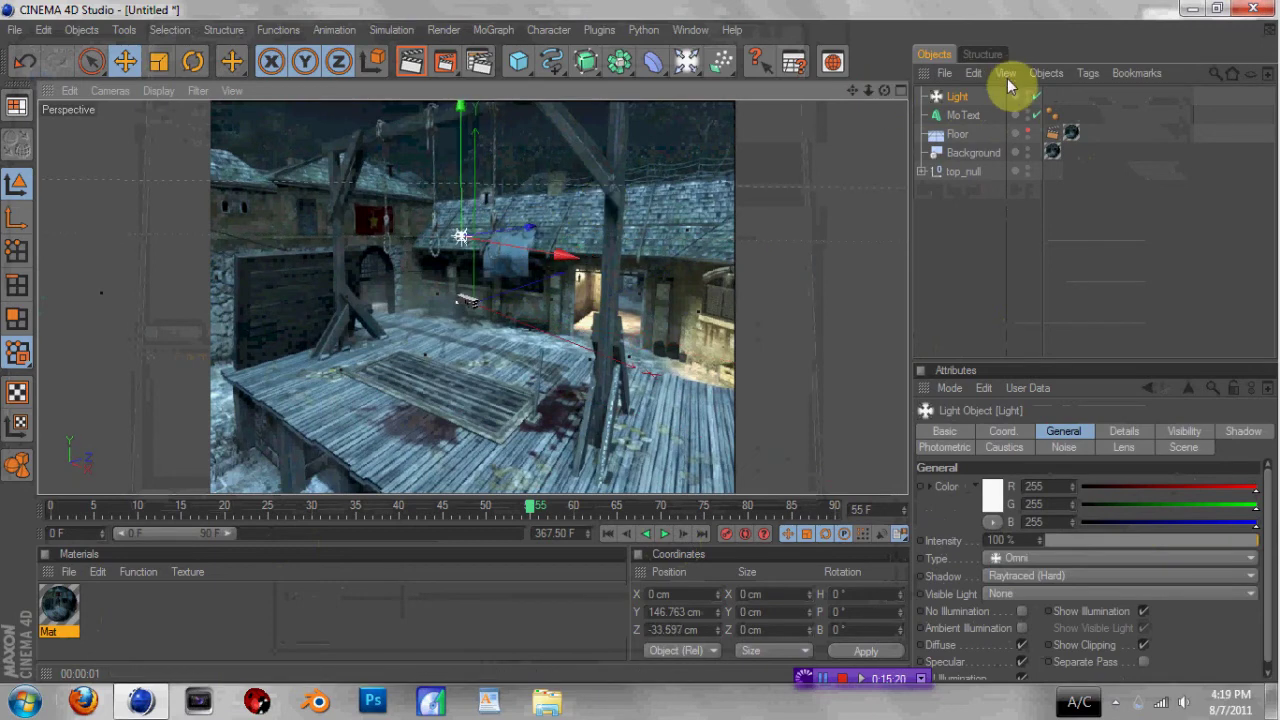
Check the available effects in the render settings and test-render the view with the light's hard raytraced shadow.
{"action": "left_click", "coordinate": [530, 512]}
{"action": "left_click", "coordinate": [479, 61]}
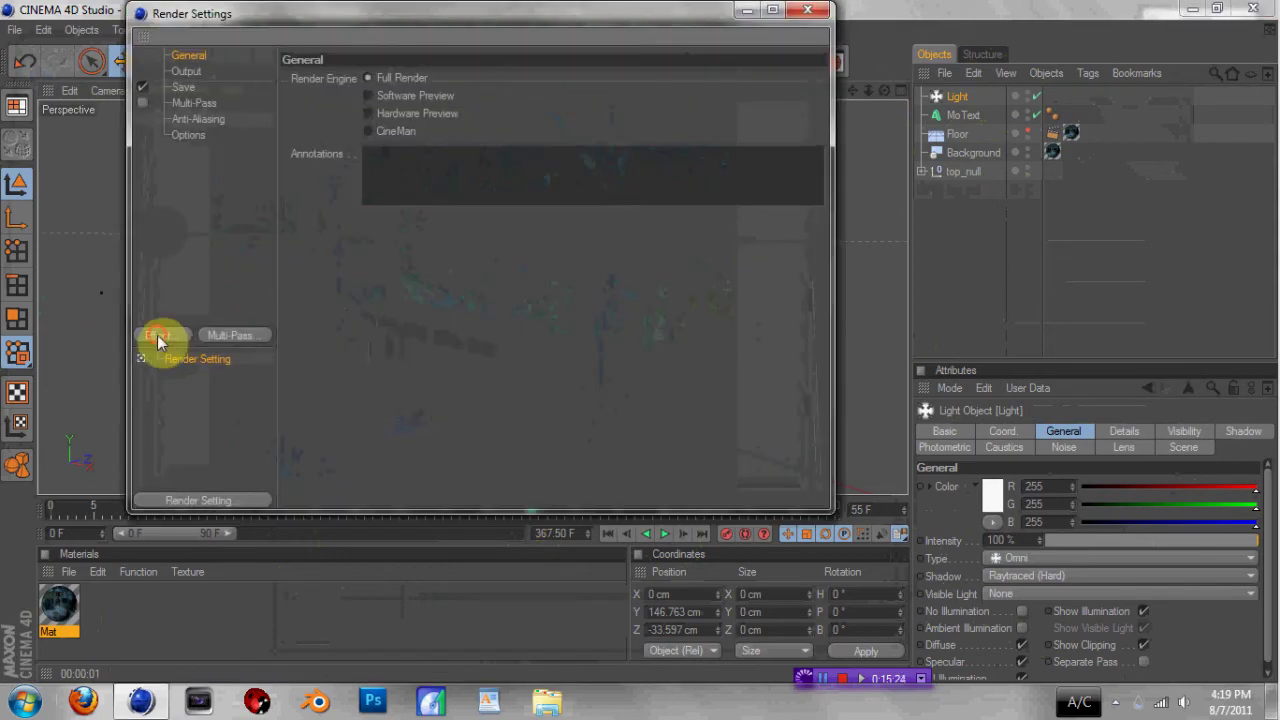
{"action": "left_click", "coordinate": [158, 340]}
{"action": "left_click", "coordinate": [200, 336]}
{"action": "left_click", "coordinate": [807, 9]}
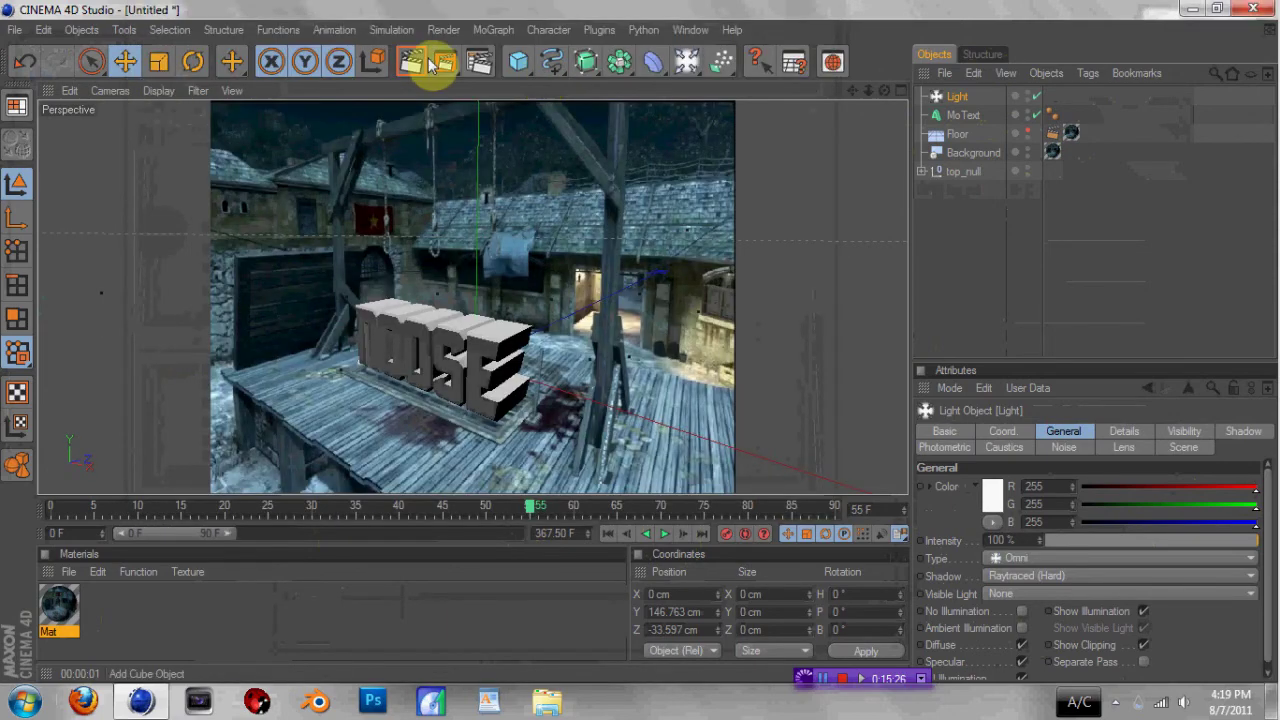
{"action": "left_click", "coordinate": [422, 58]}
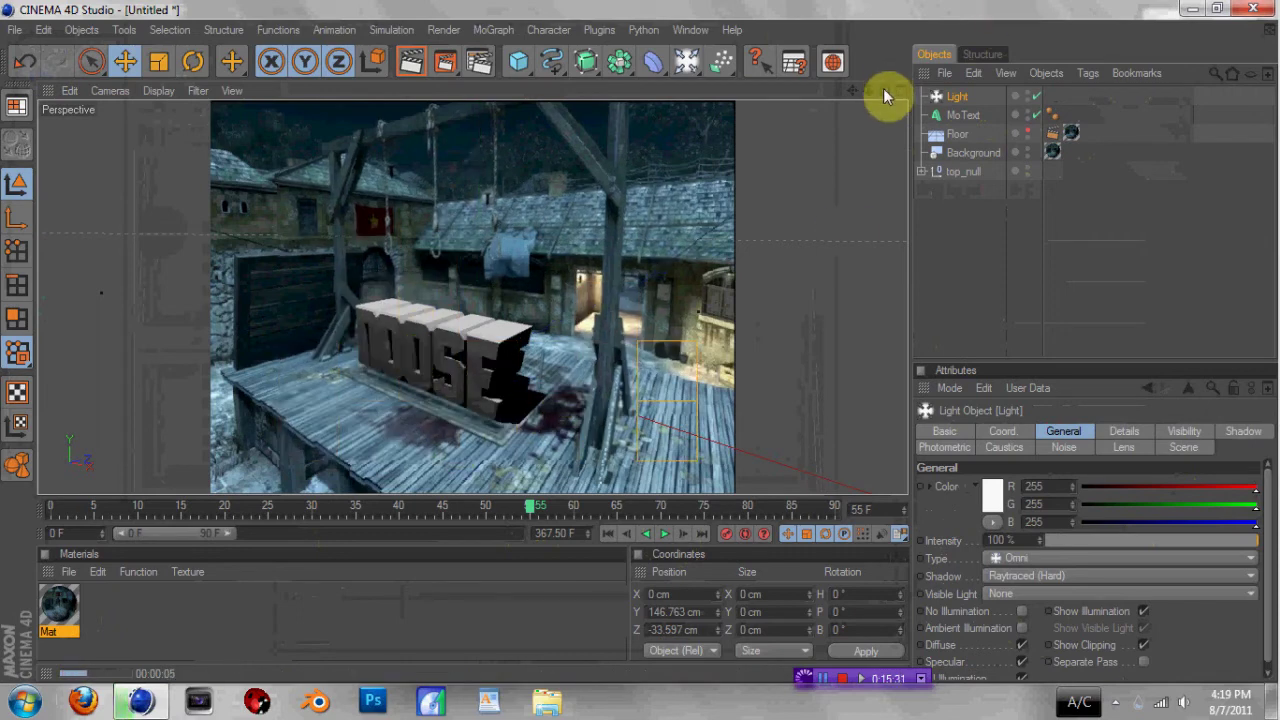
Set the light's shadow type to Shadow Maps (Soft) and test-render the view.
{"action": "left_click", "coordinate": [955, 97]}
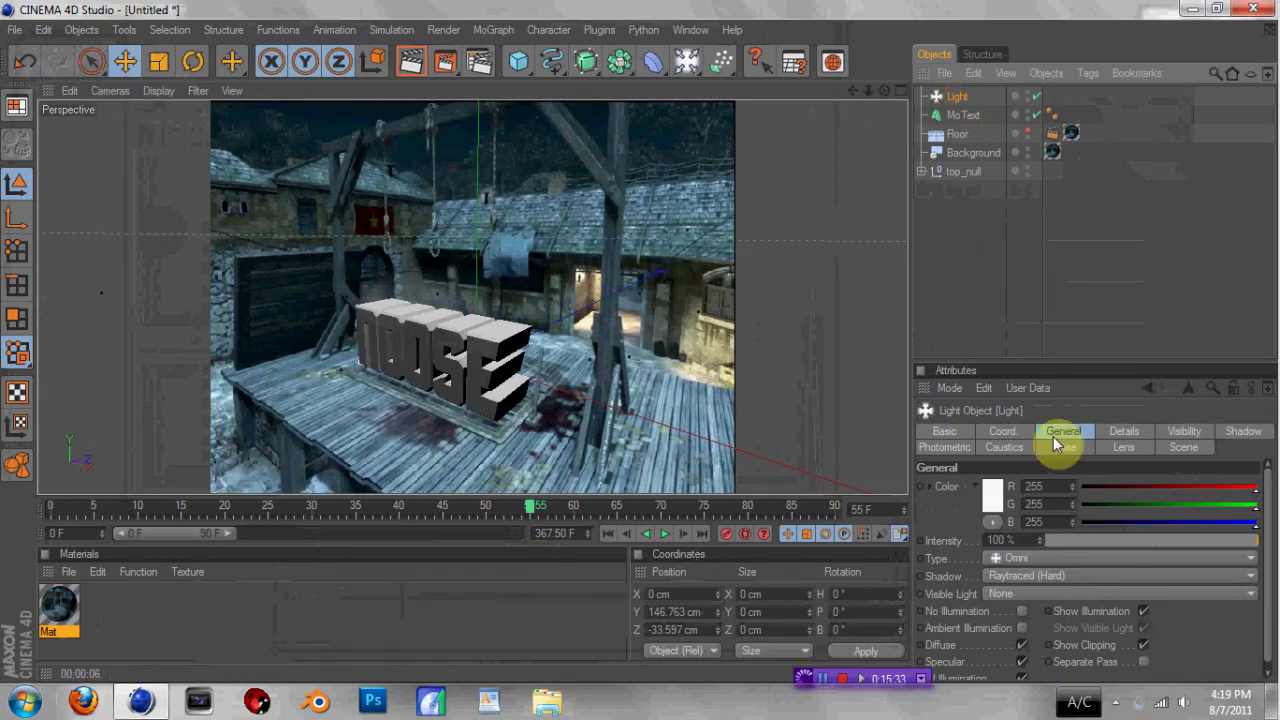
{"action": "left_click", "coordinate": [1026, 576]}
{"action": "left_click", "coordinate": [1026, 600]}
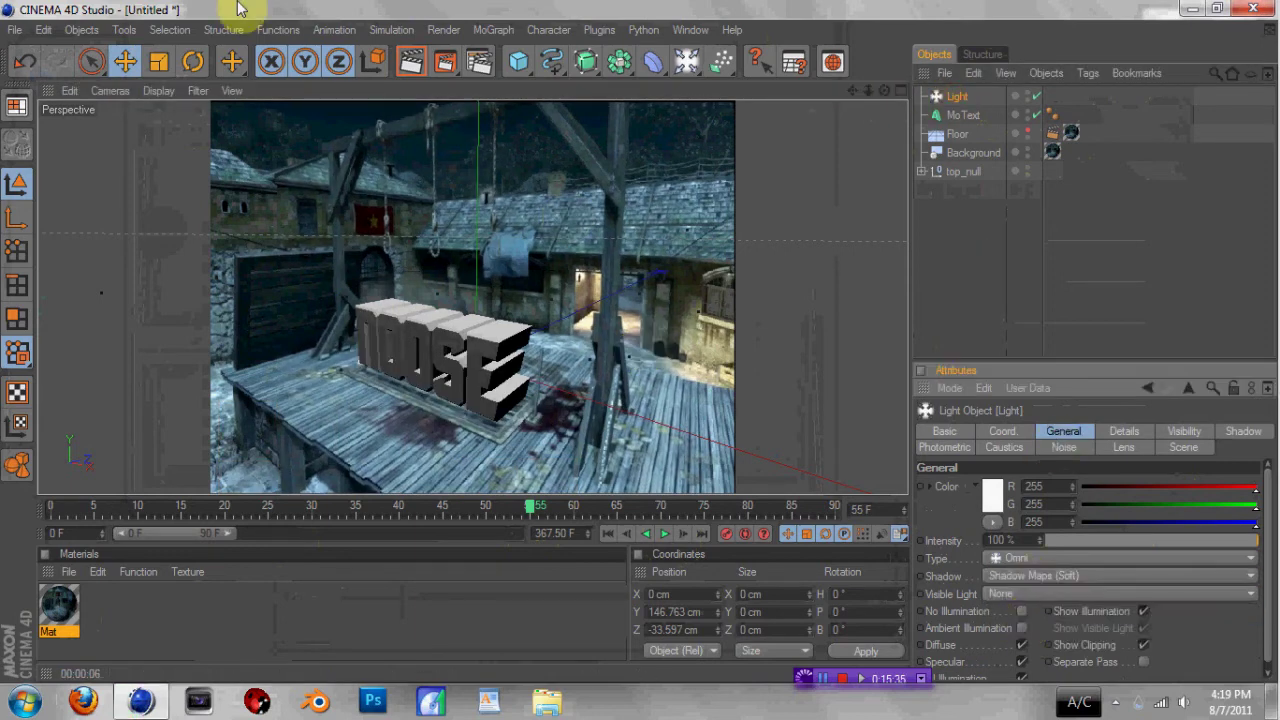
{"action": "left_click", "coordinate": [411, 61]}
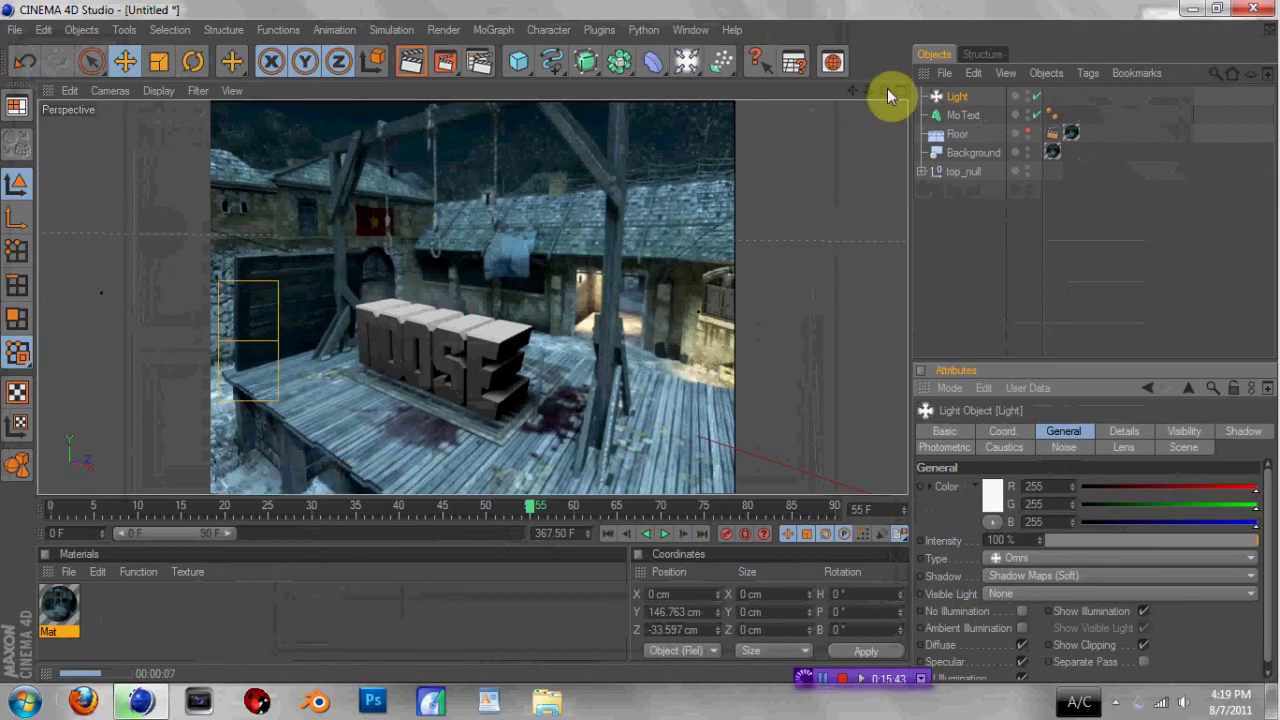
Play the animation from frame 0, and extend the preview range to 216 F.
{"action": "left_click_drag", "start_coordinate": [200, 507], "coordinate": [50, 506]}
{"action": "left_click", "coordinate": [664, 534]}
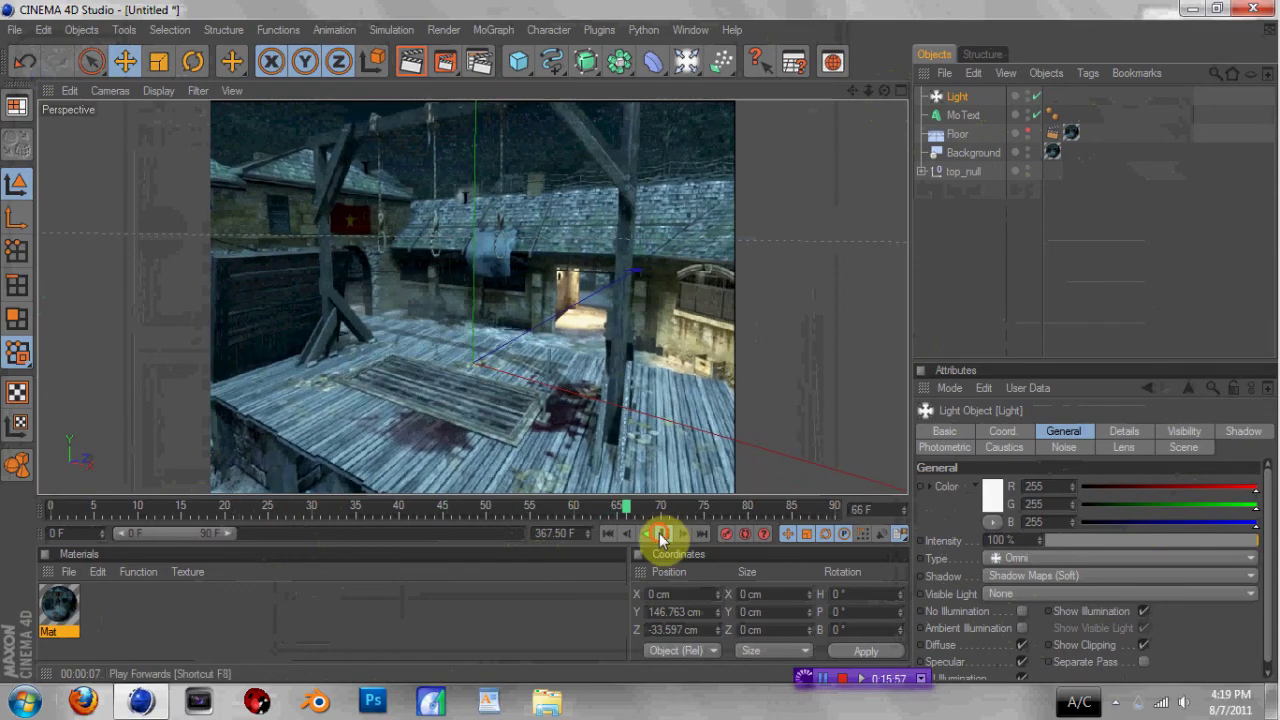
{"action": "left_click", "coordinate": [664, 533]}
{"action": "left_click_drag", "start_coordinate": [226, 533], "coordinate": [536, 507]}
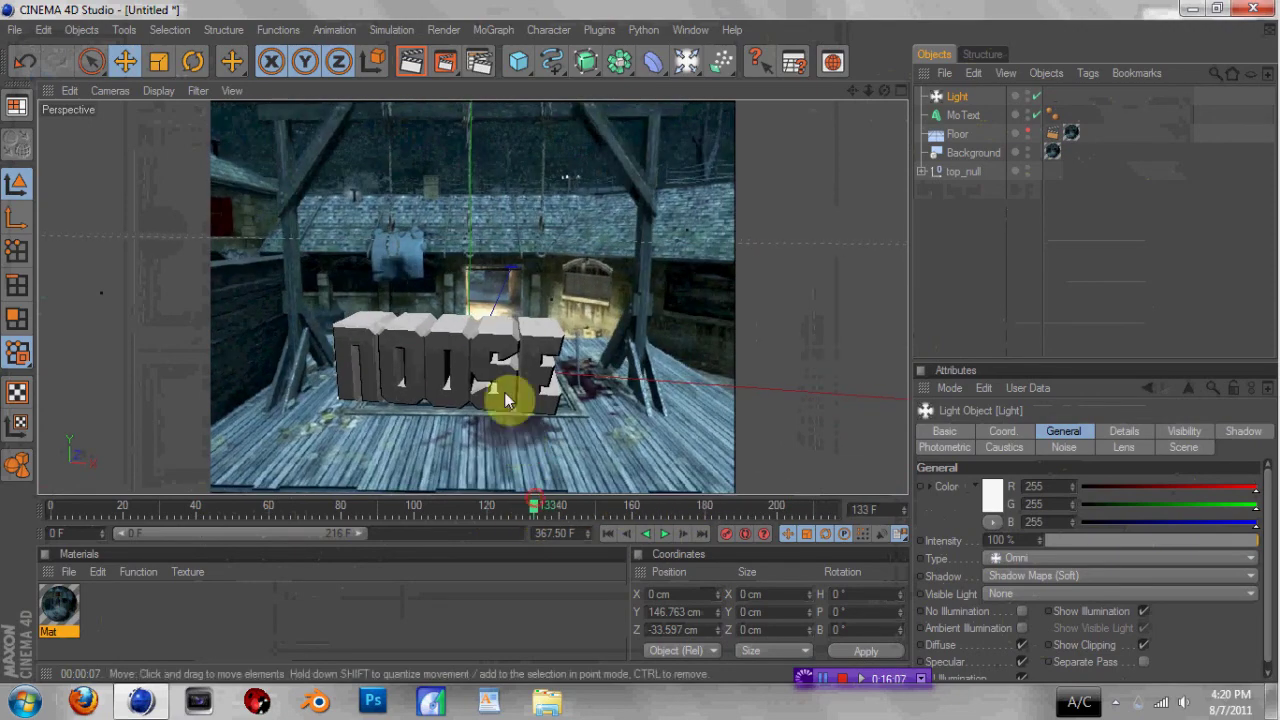
Rotate the Noose text's heading to about 6.4° and move it to about X -25.1 cm, Z -22.7 cm.
{"action": "left_click", "coordinate": [963, 115]}
{"action": "left_click", "coordinate": [193, 61]}
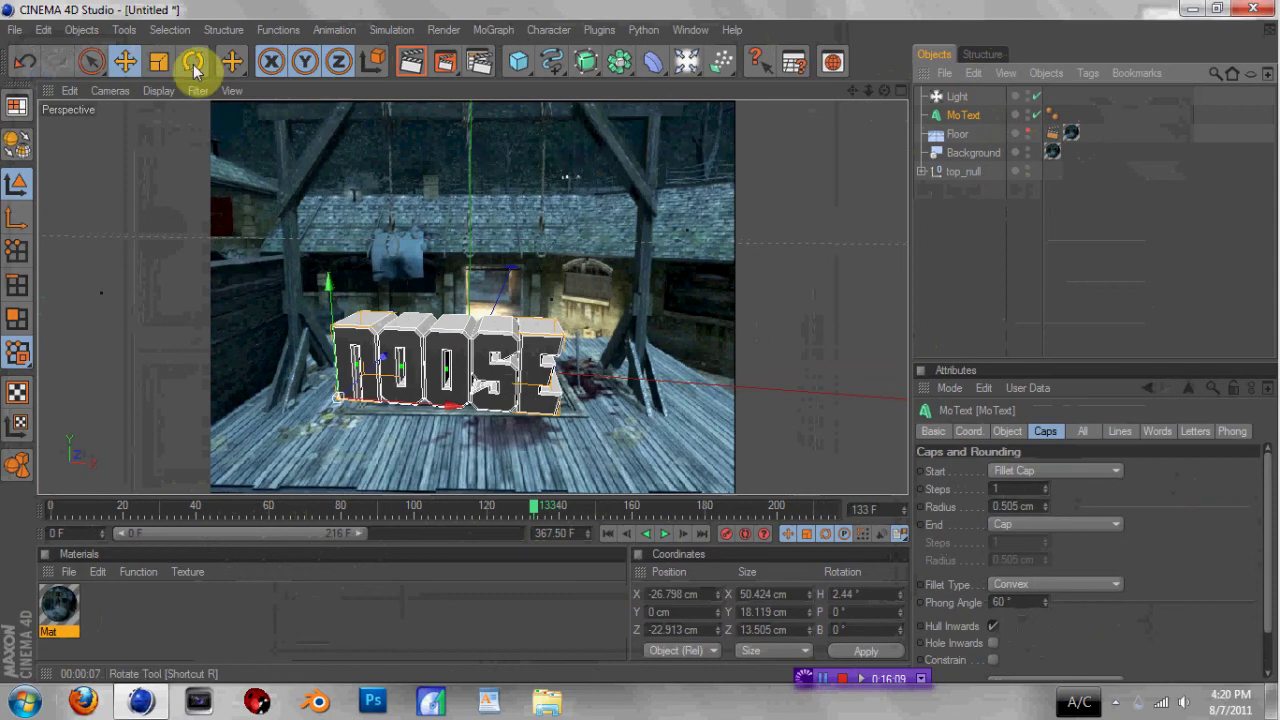
{"action": "left_click_drag", "start_coordinate": [374, 429], "coordinate": [446, 404]}
{"action": "left_click", "coordinate": [125, 61]}
Check the text's alignment with the platform at frame 164 and test-render the view at frame 106.
{"action": "left_click", "coordinate": [532, 507]}
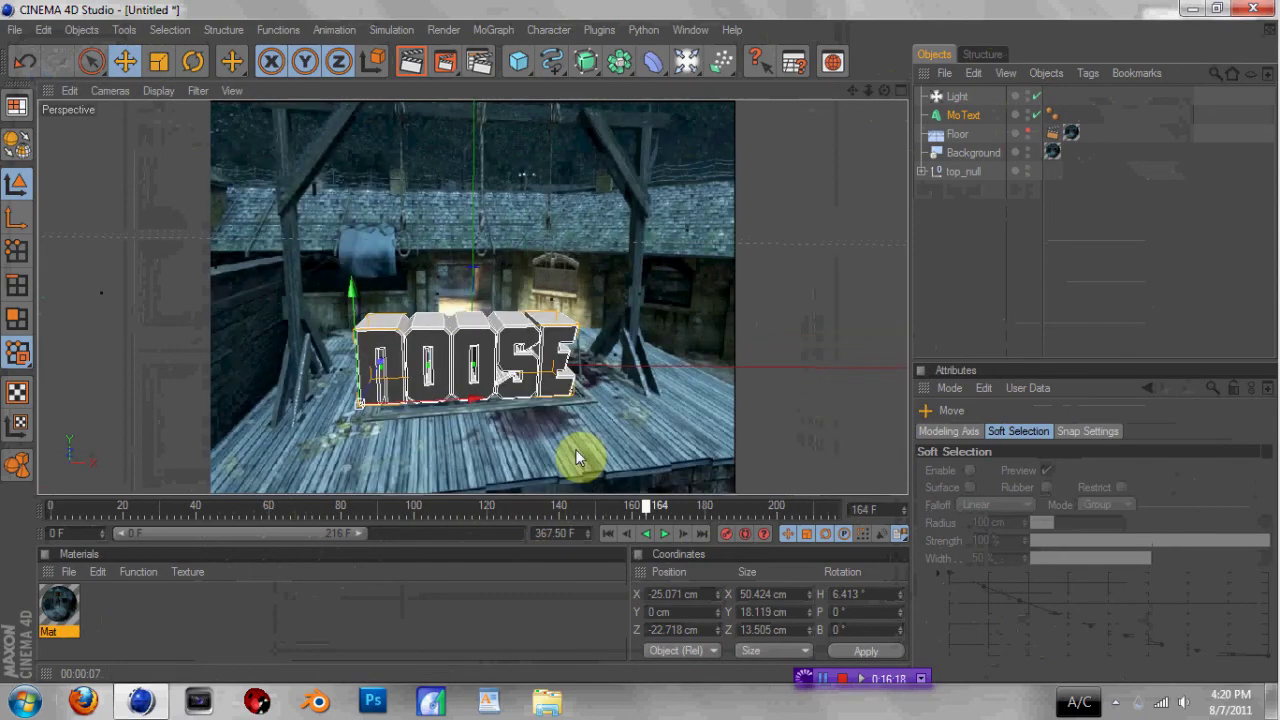
{"action": "left_click", "coordinate": [437, 506]}
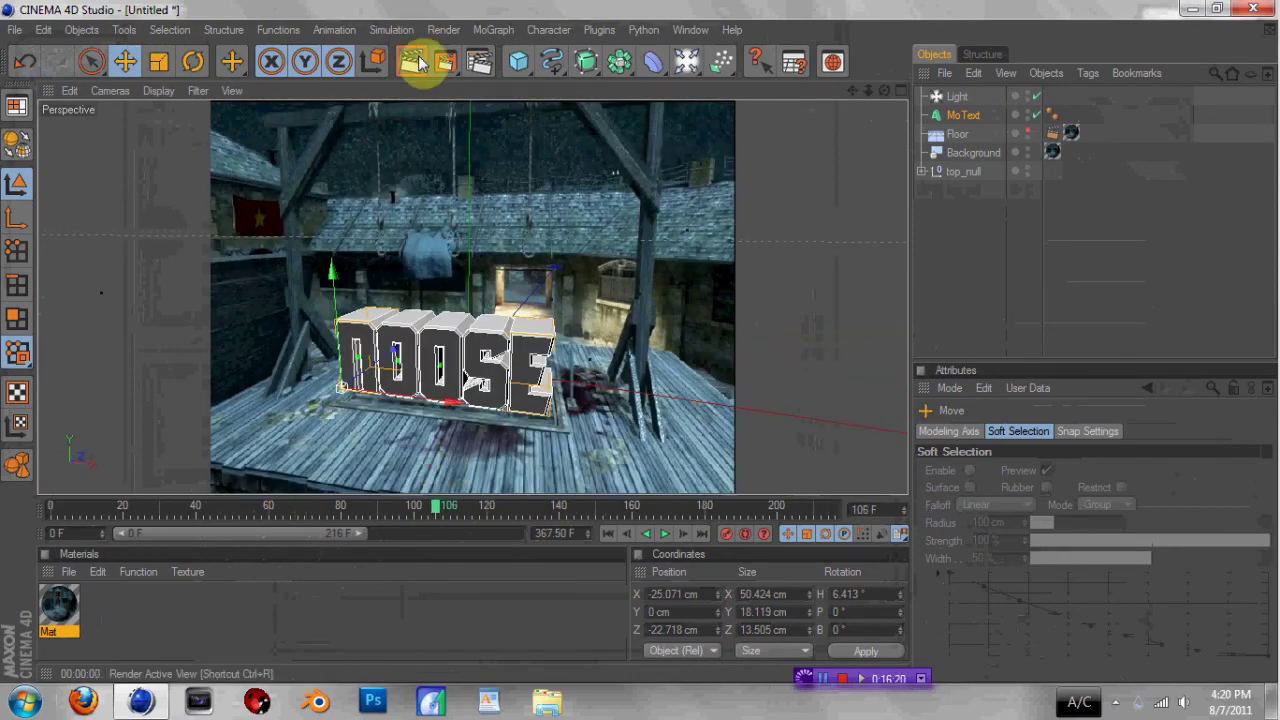
{"action": "left_click", "coordinate": [420, 62]}
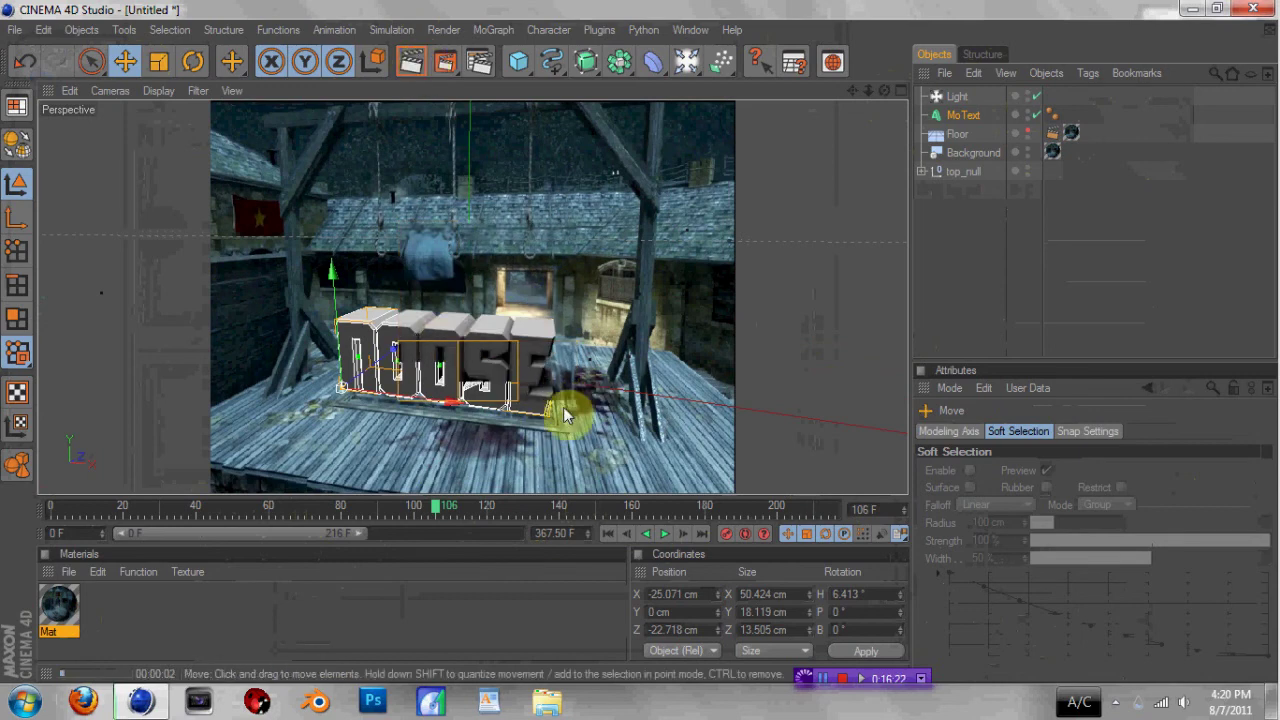